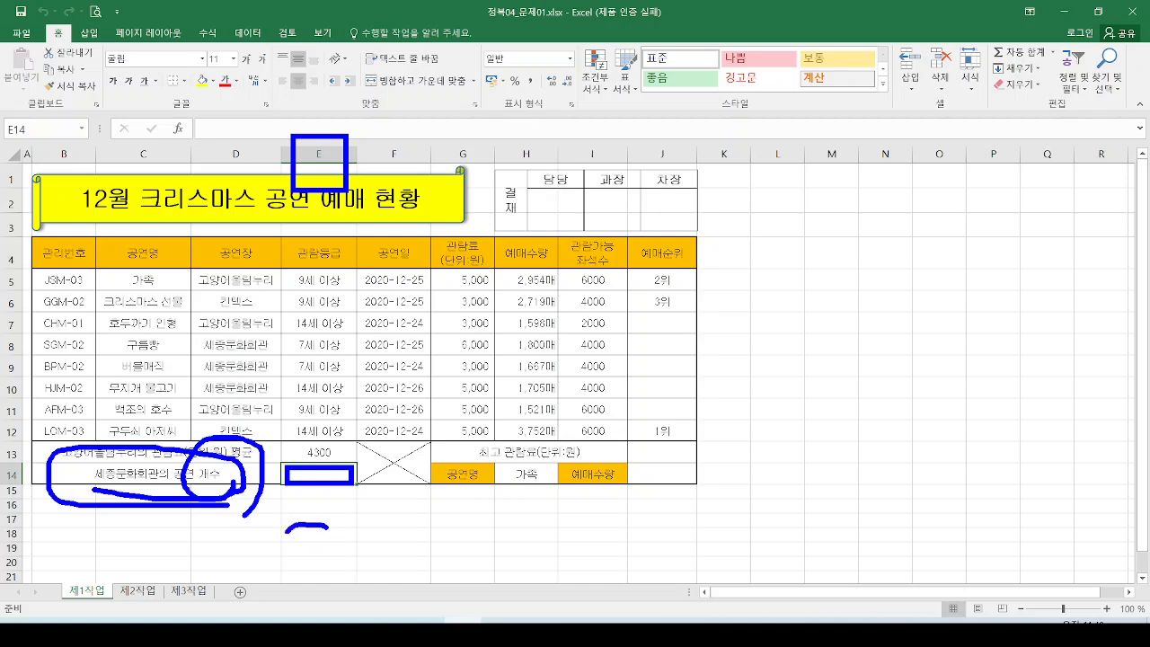
{"action": "mouse_move", "coordinate": [354, 530]}
{"action": "left_mouse_down"}
{"action": "mouse_move", "coordinate": [337, 544]}
{"action": "mouse_move", "coordinate": [403, 560]}
{"action": "left_mouse_up"}
{"action": "mouse_move", "coordinate": [424, 531]}
{"action": "left_mouse_down"}
{"action": "mouse_move", "coordinate": [423, 551]}
{"action": "mouse_move", "coordinate": [482, 527]}
{"action": "mouse_move", "coordinate": [473, 579]}
{"action": "left_mouse_up"}
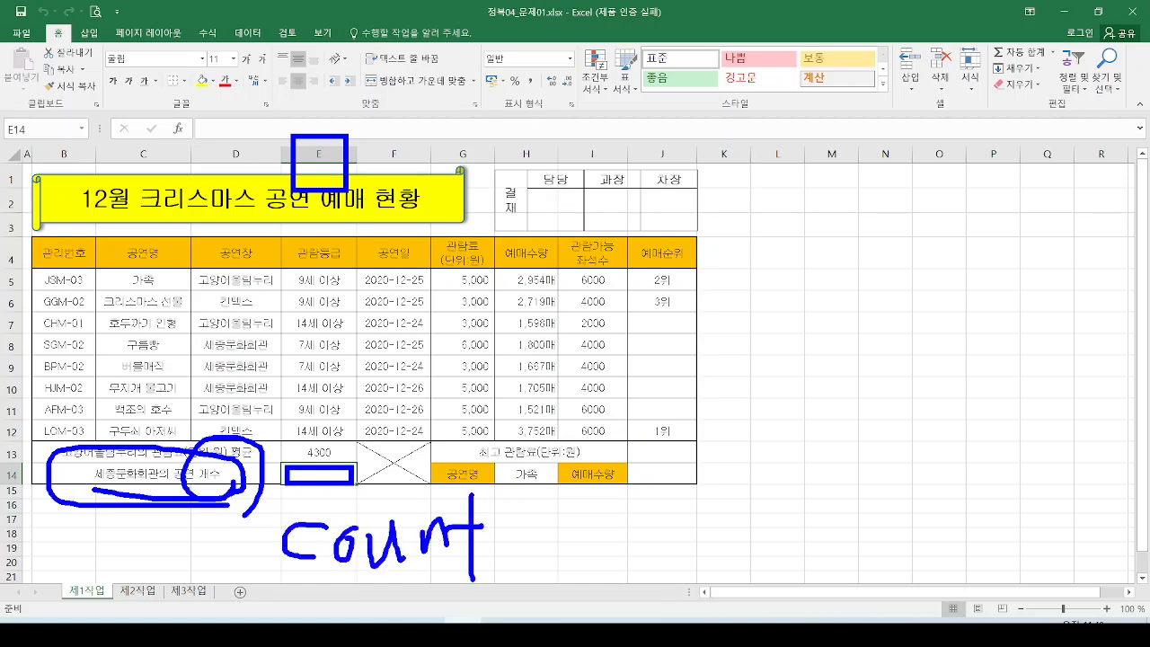
{"action": "mouse_move", "coordinate": [172, 478]}
{"action": "left_mouse_down"}
{"action": "mouse_move", "coordinate": [90, 496]}
{"action": "mouse_move", "coordinate": [160, 486]}
{"action": "left_mouse_up"}
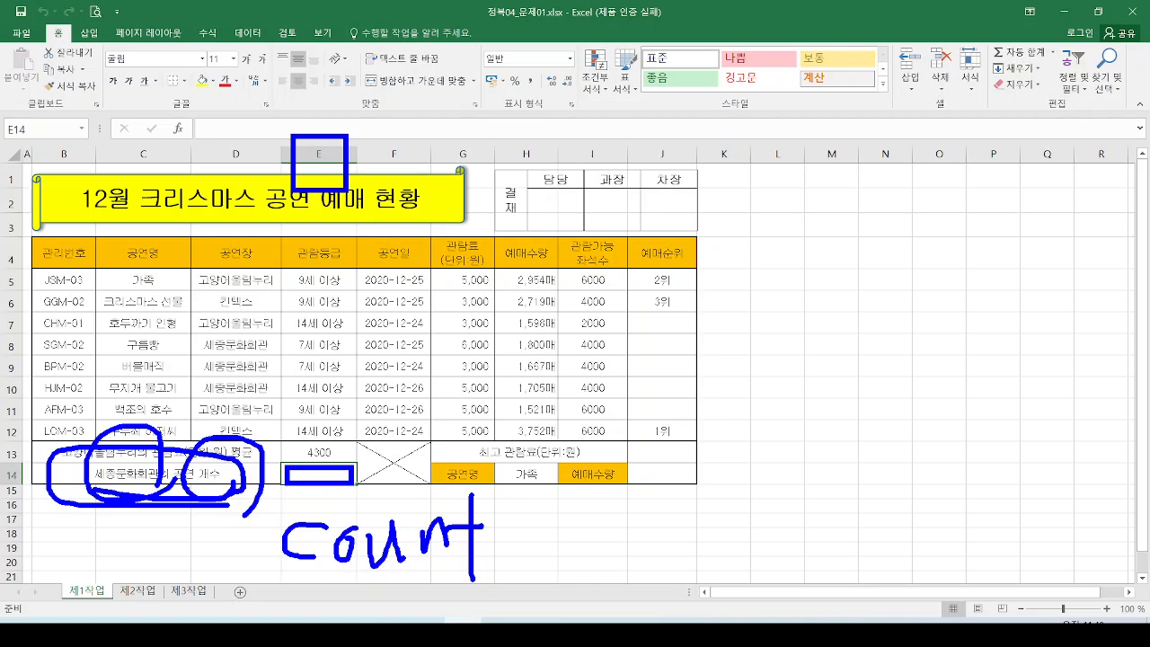
{"action": "left_click_drag", "start_coordinate": [512, 531], "coordinate": [513, 559]}
{"action": "left_click_drag", "start_coordinate": [589, 505], "coordinate": [549, 560]}
{"action": "left_click_drag", "start_coordinate": [536, 534], "coordinate": [577, 530]}
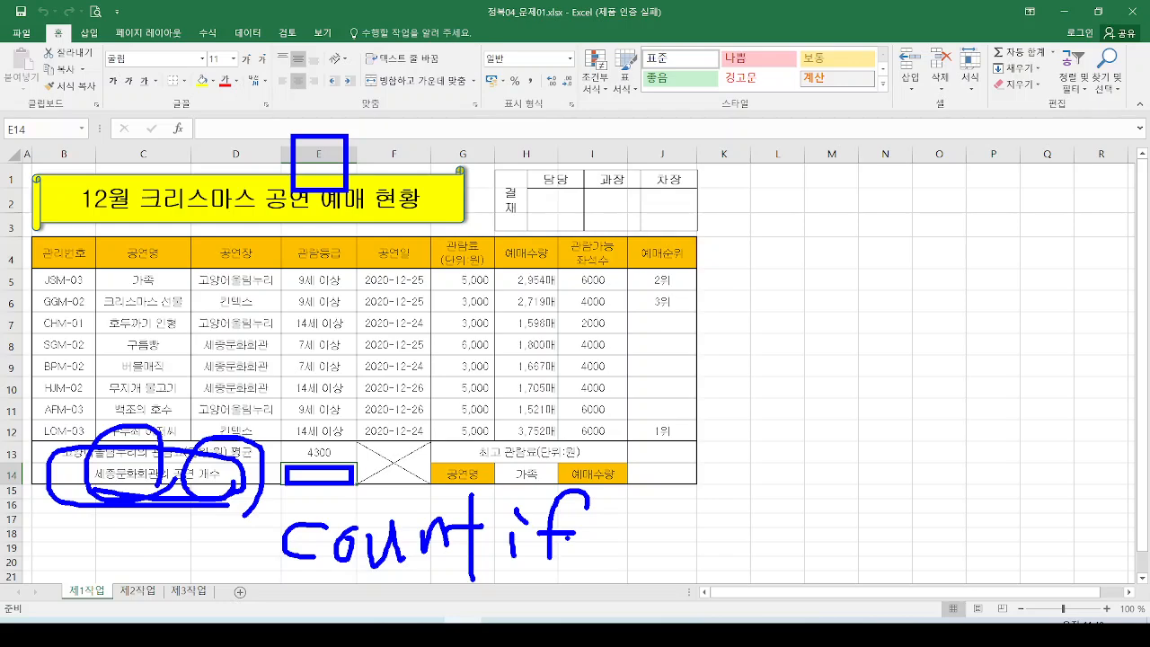
{"action": "key", "text": "Escape"}
Switch to the PowerPoint slide on counting 세종문화회관 performances and reveal the matching venue cells and the expected answer.
{"action": "key", "text": "alt+Tab"}
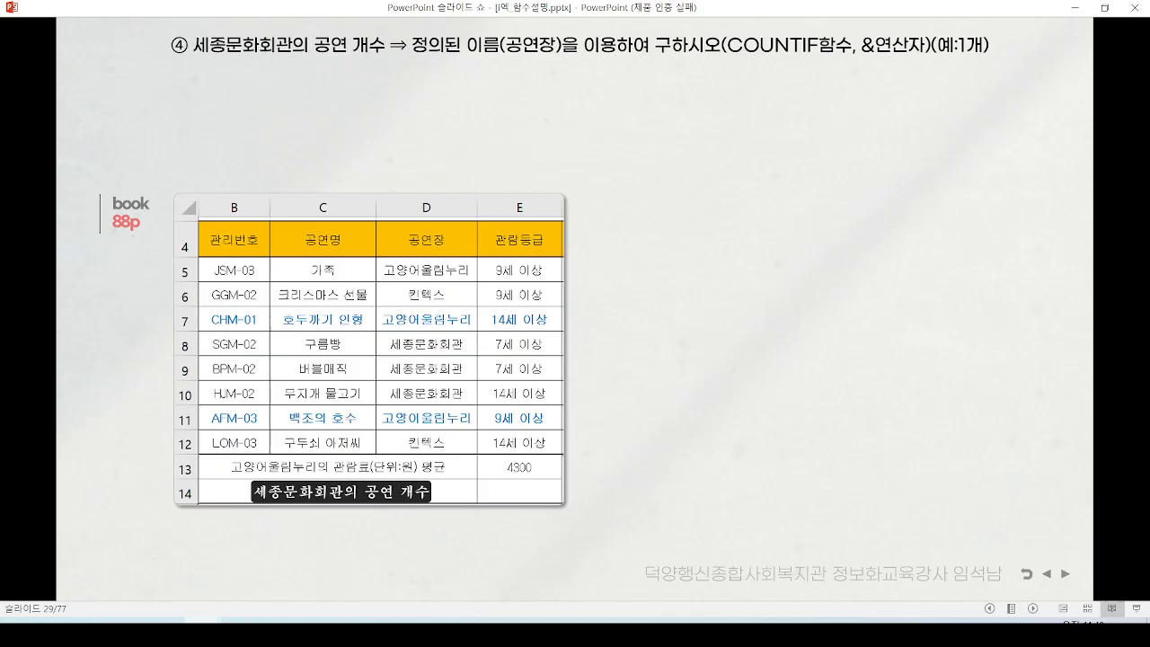
{"action": "key", "text": "ctrl+2"}
{"action": "mouse_move", "coordinate": [187, 46]}
{"action": "left_mouse_down"}
{"action": "mouse_move", "coordinate": [370, 45]}
{"action": "mouse_move", "coordinate": [225, 31]}
{"action": "left_mouse_up"}
{"action": "key", "text": "Escape"}
{"action": "left_click", "coordinate": [194, 242]}
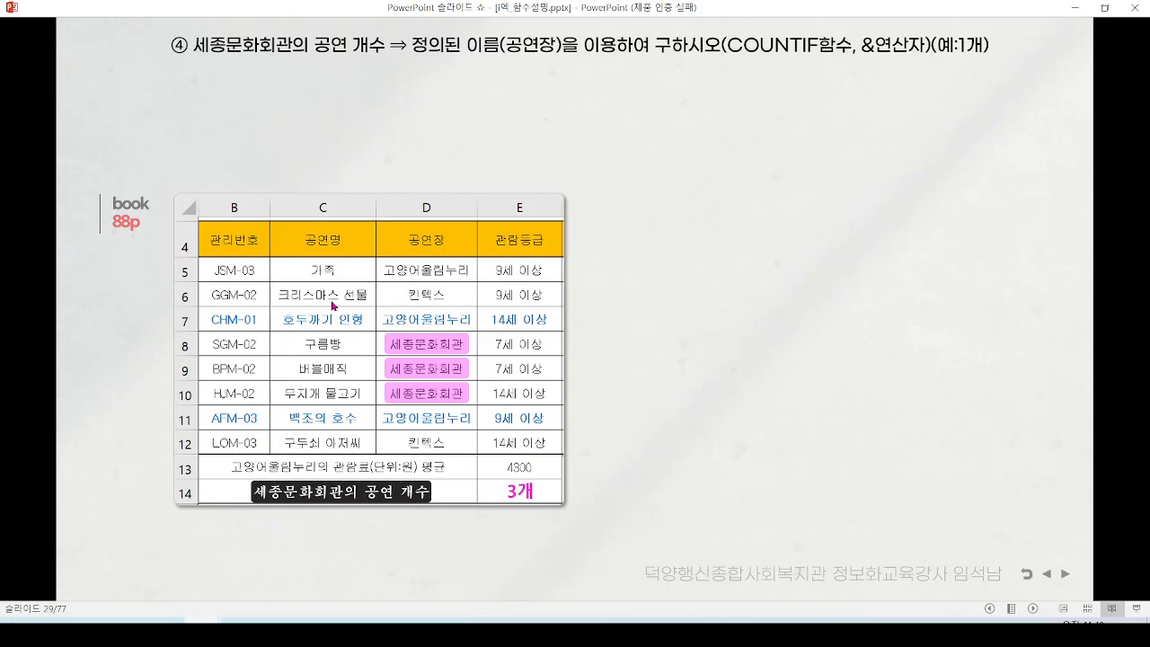
{"action": "mouse_move", "coordinate": [474, 333]}
{"action": "left_mouse_down"}
{"action": "mouse_move", "coordinate": [496, 333]}
{"action": "mouse_move", "coordinate": [469, 378]}
{"action": "mouse_move", "coordinate": [500, 378]}
{"action": "mouse_move", "coordinate": [561, 416]}
{"action": "mouse_move", "coordinate": [532, 463]}
{"action": "mouse_move", "coordinate": [598, 443]}
{"action": "left_mouse_up"}
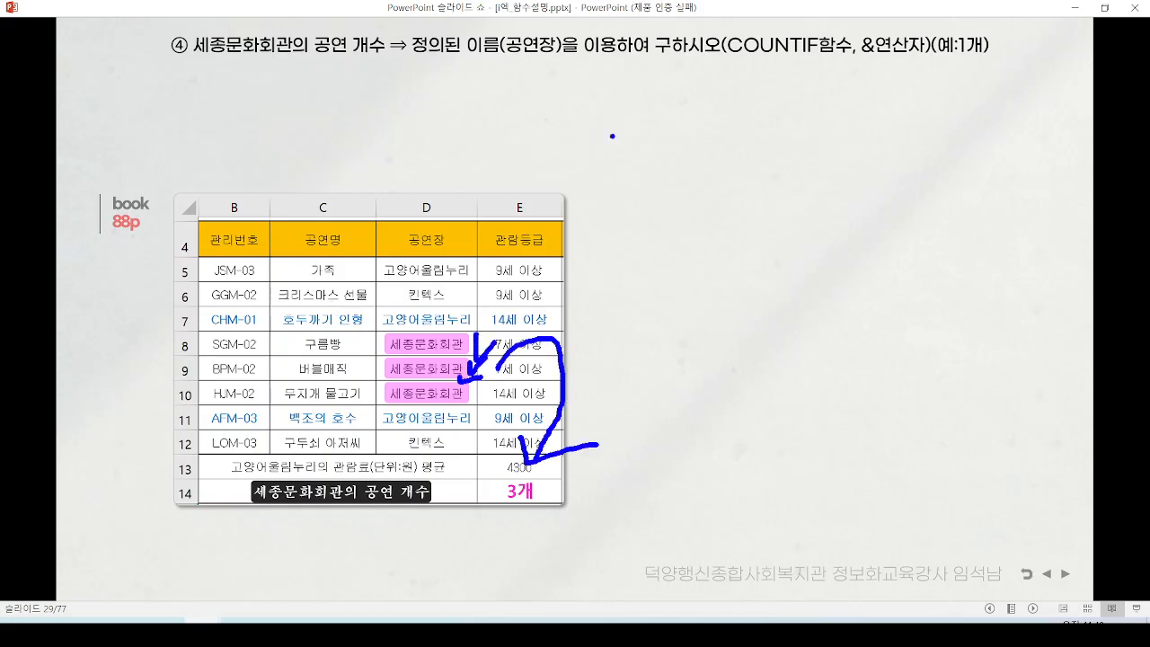
Read the task's requirements on the slide: the COUNTIF function, the & operator and the unit in the example.
{"action": "key", "text": "e"}
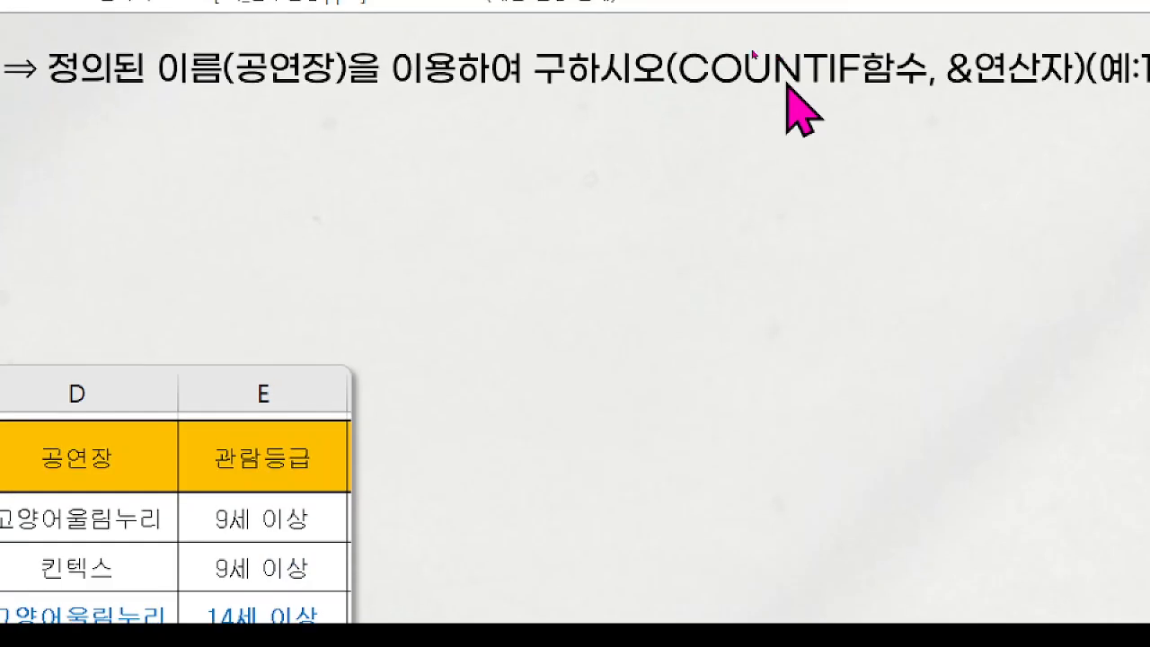
{"action": "left_click_drag", "start_coordinate": [689, 97], "coordinate": [848, 89]}
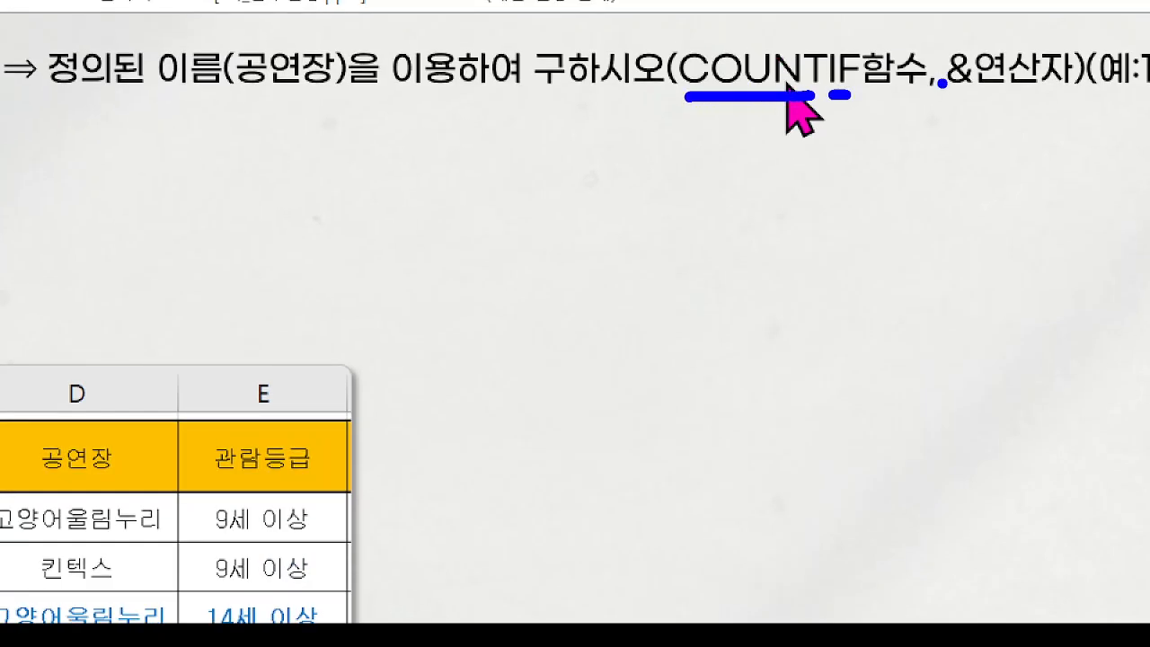
{"action": "key", "text": "e"}
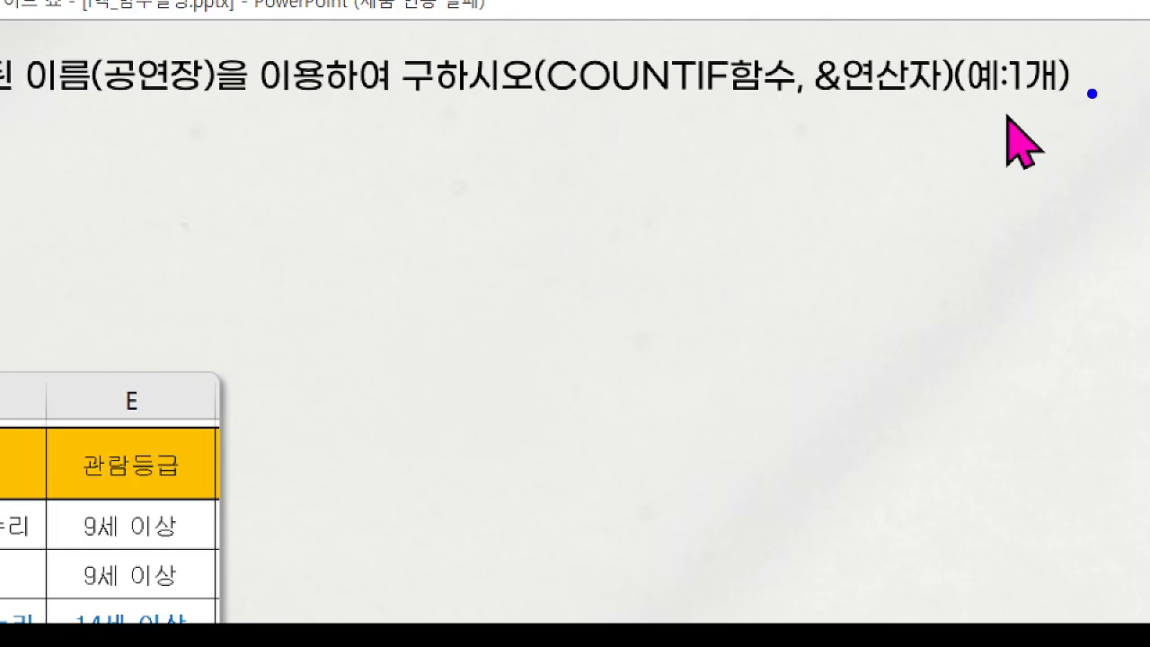
{"action": "mouse_move", "coordinate": [1091, 95]}
{"action": "left_mouse_down"}
{"action": "mouse_move", "coordinate": [1021, 81]}
{"action": "mouse_move", "coordinate": [1066, 72]}
{"action": "mouse_move", "coordinate": [1042, 127]}
{"action": "left_mouse_up"}
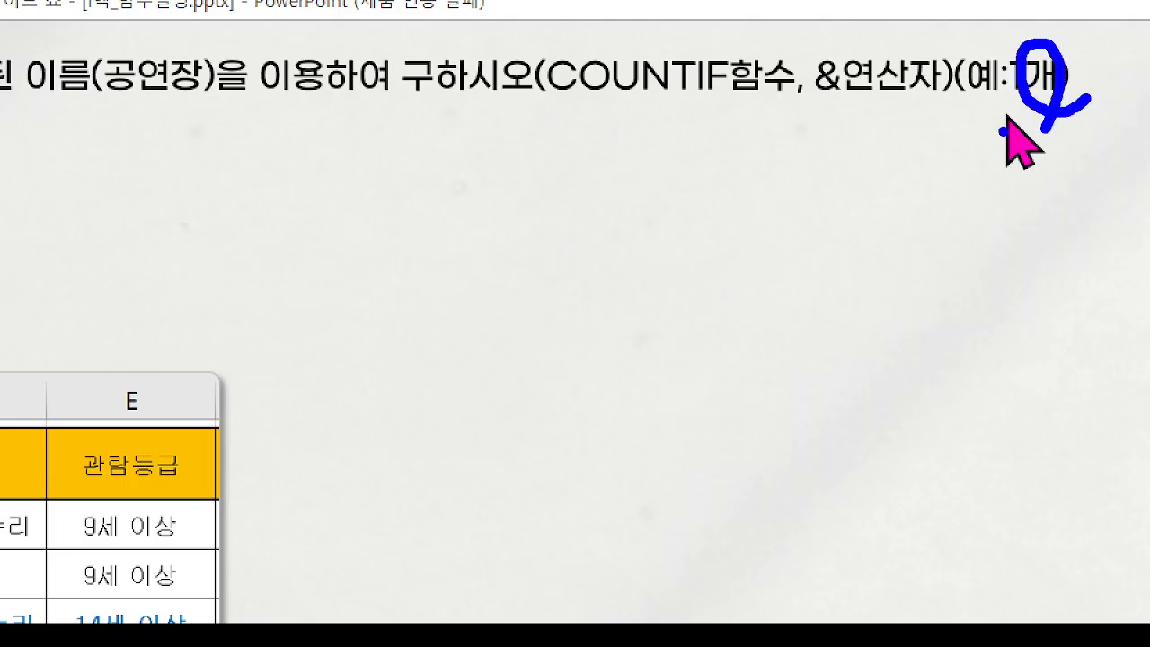
{"action": "left_click_drag", "start_coordinate": [1012, 191], "coordinate": [971, 253]}
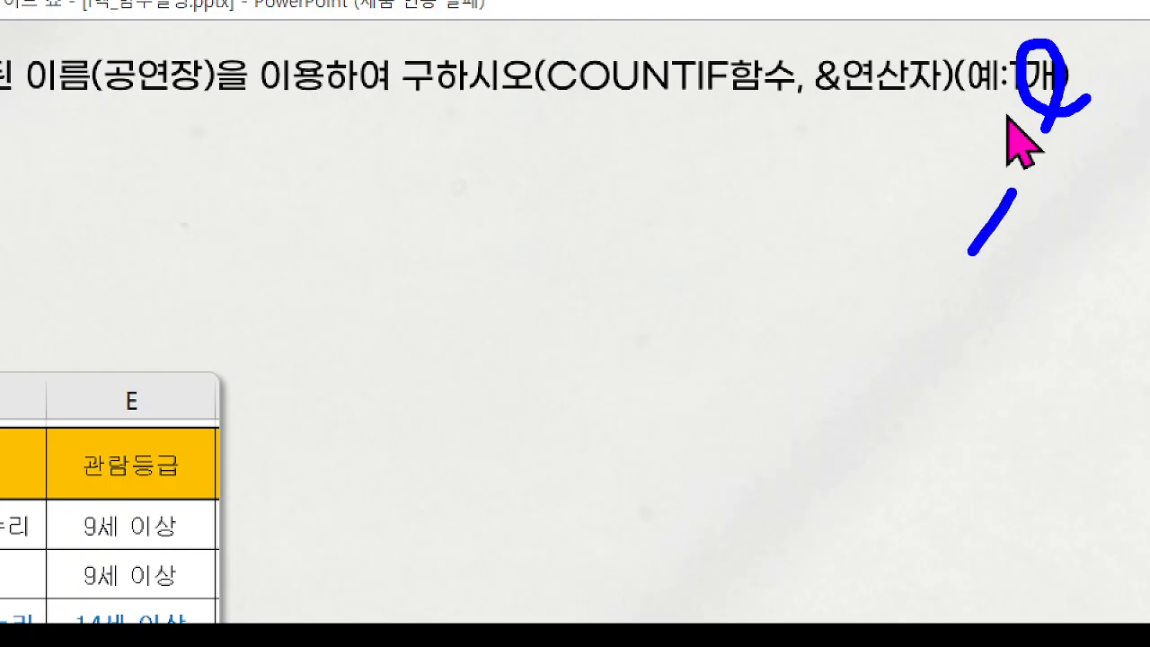
{"action": "left_click_drag", "start_coordinate": [958, 200], "coordinate": [1021, 275]}
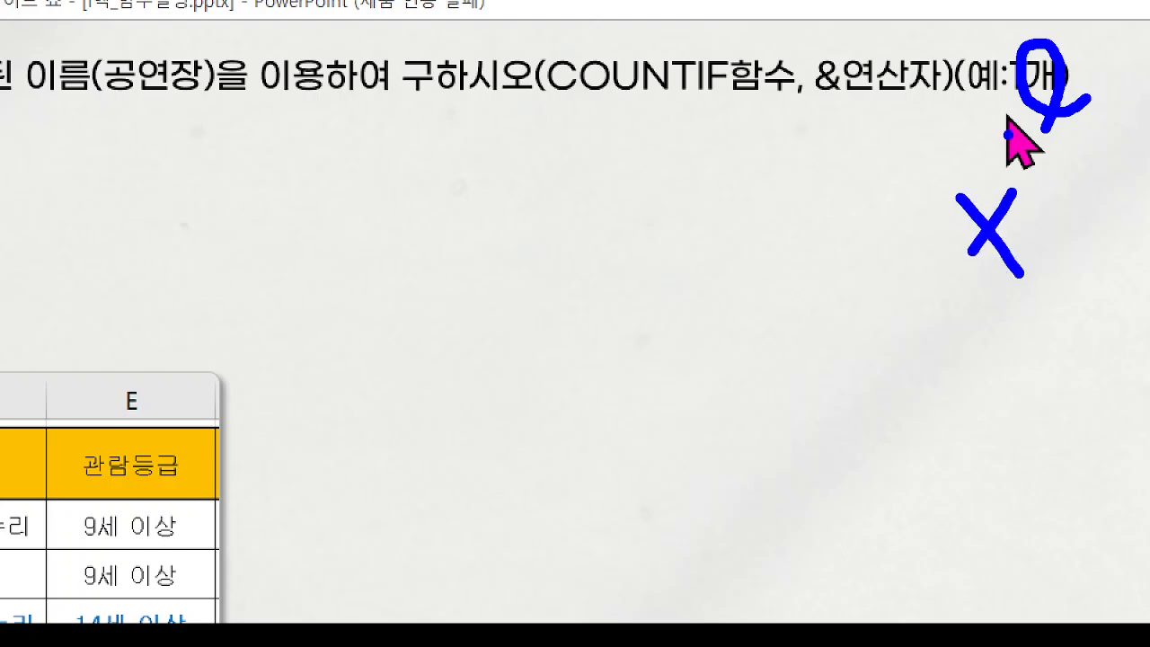
{"action": "left_click_drag", "start_coordinate": [820, 114], "coordinate": [954, 114]}
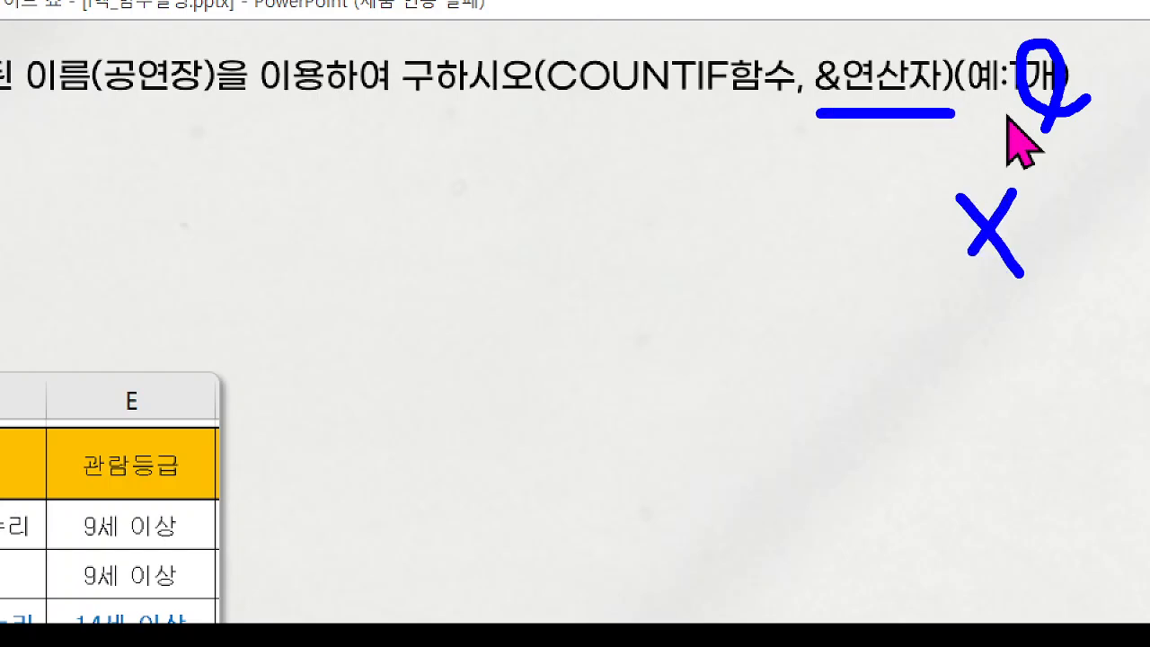
{"action": "key", "text": "Escape"}
Reveal the COUNTIF syntax on the slide and examine its Range and Criteria arguments.
{"action": "left_click", "coordinate": [335, 141]}
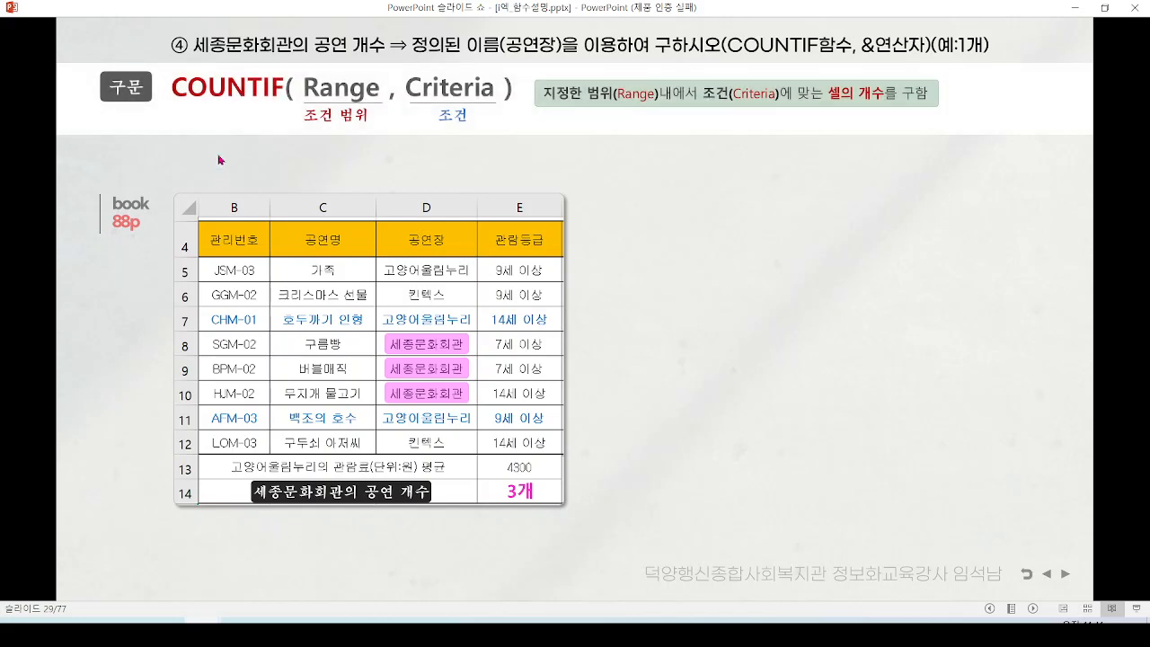
{"action": "key", "text": "ctrl+2"}
{"action": "mouse_move", "coordinate": [358, 126]}
{"action": "left_mouse_down"}
{"action": "mouse_move", "coordinate": [296, 133]}
{"action": "mouse_move", "coordinate": [389, 82]}
{"action": "mouse_move", "coordinate": [341, 142]}
{"action": "left_mouse_up"}
{"action": "mouse_move", "coordinate": [461, 119]}
{"action": "left_mouse_down"}
{"action": "mouse_move", "coordinate": [485, 67]}
{"action": "mouse_move", "coordinate": [430, 133]}
{"action": "left_mouse_up"}
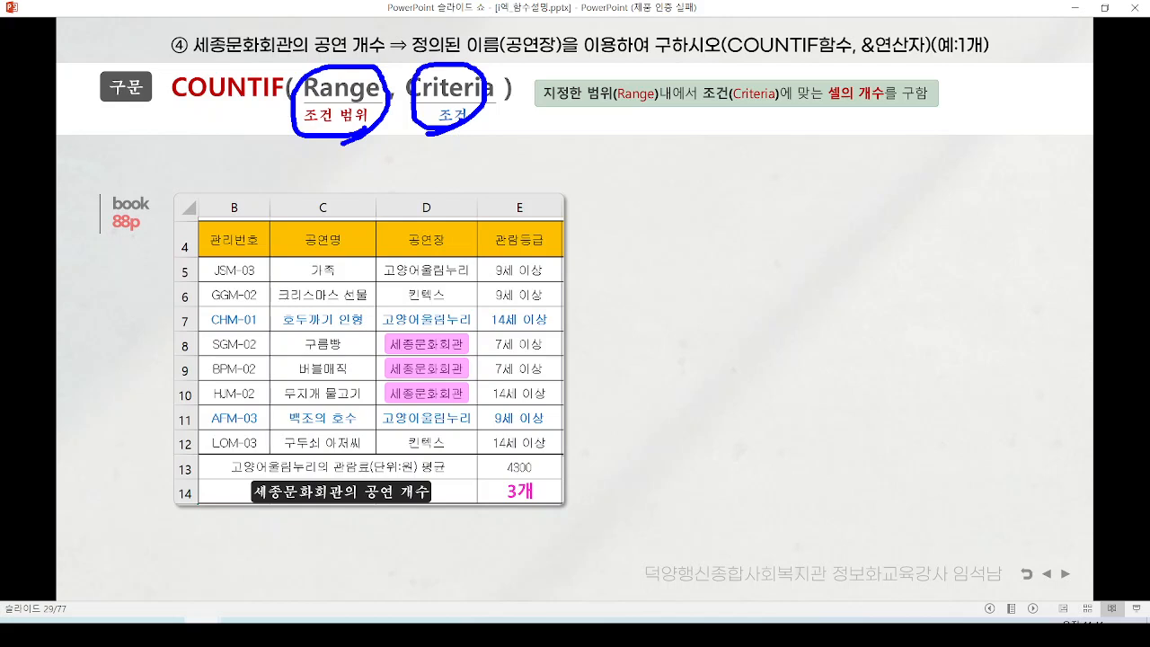
{"action": "key", "text": "e"}
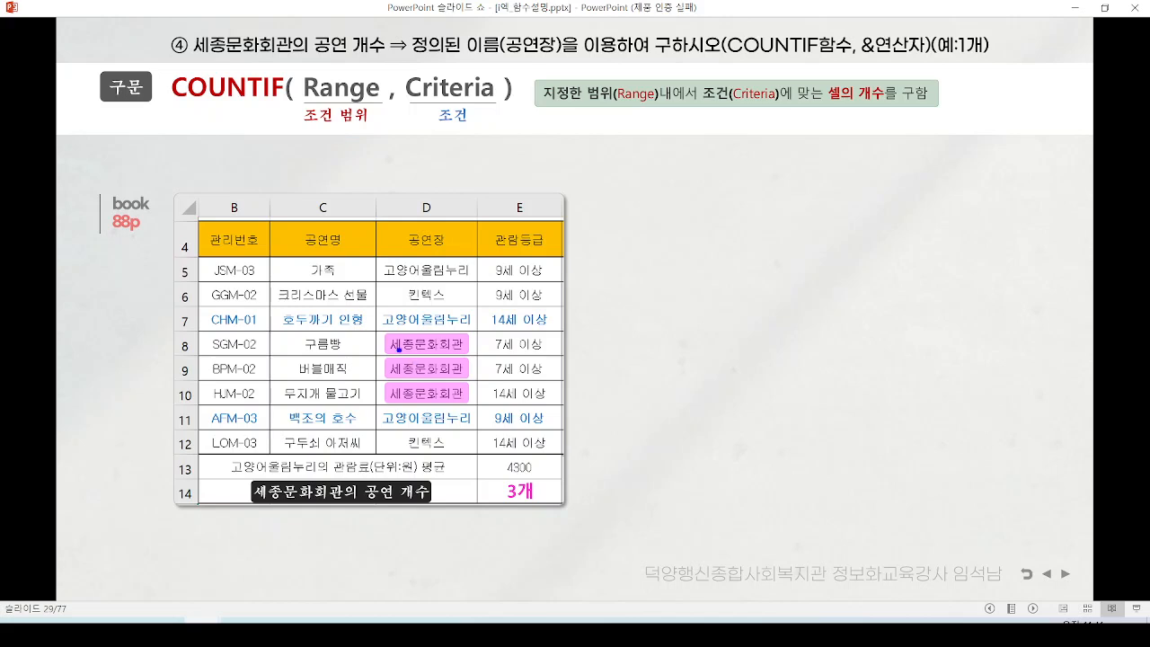
{"action": "mouse_move", "coordinate": [408, 109]}
{"action": "left_mouse_down"}
{"action": "mouse_move", "coordinate": [381, 50]}
{"action": "mouse_move", "coordinate": [369, 135]}
{"action": "left_mouse_up"}
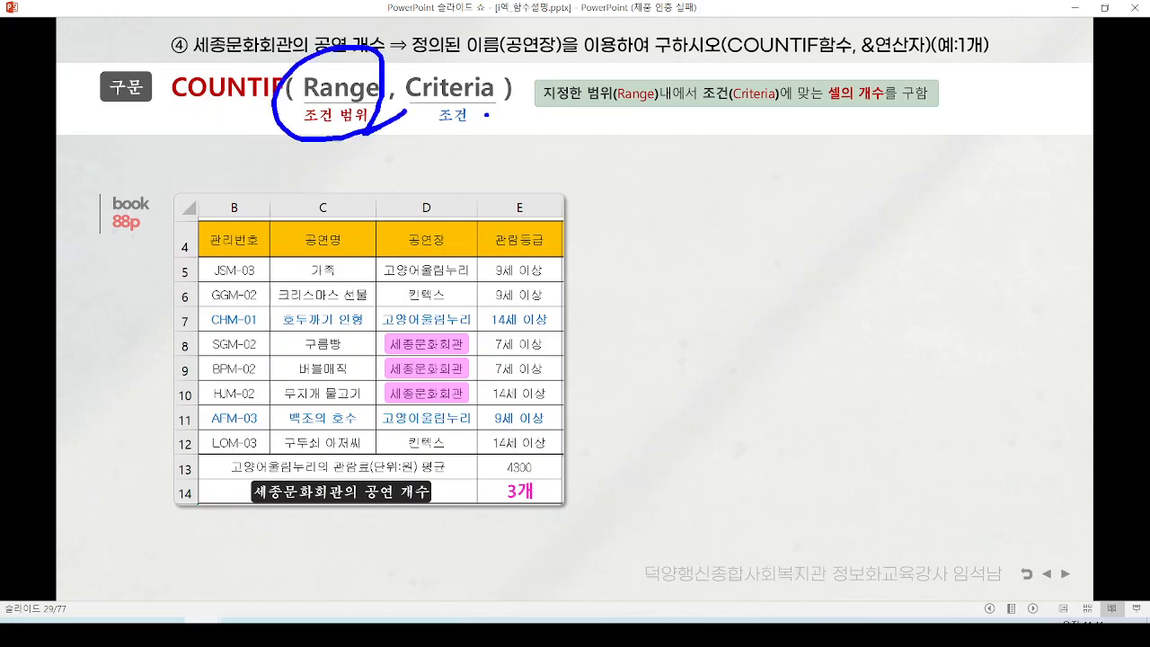
{"action": "left_click_drag", "start_coordinate": [411, 90], "coordinate": [476, 135]}
{"action": "key", "text": "Escape"}
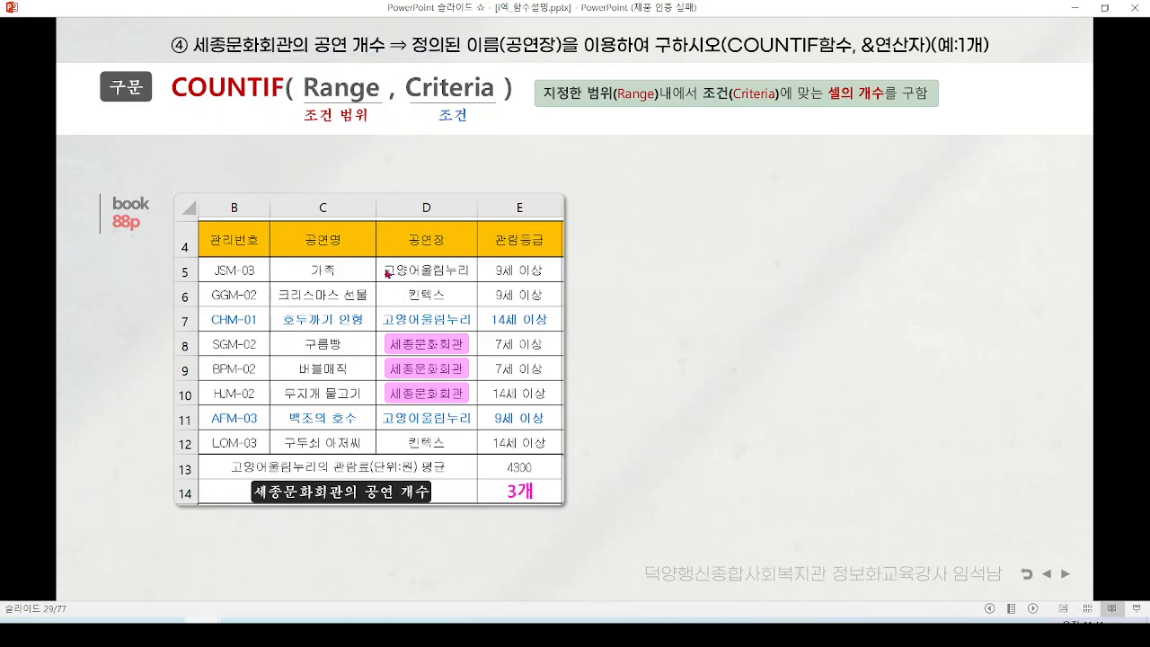
Reveal the COUNTIF formula outline for cell E14 and its range argument 공연장, examining the venue column.
{"action": "left_click", "coordinate": [396, 275]}
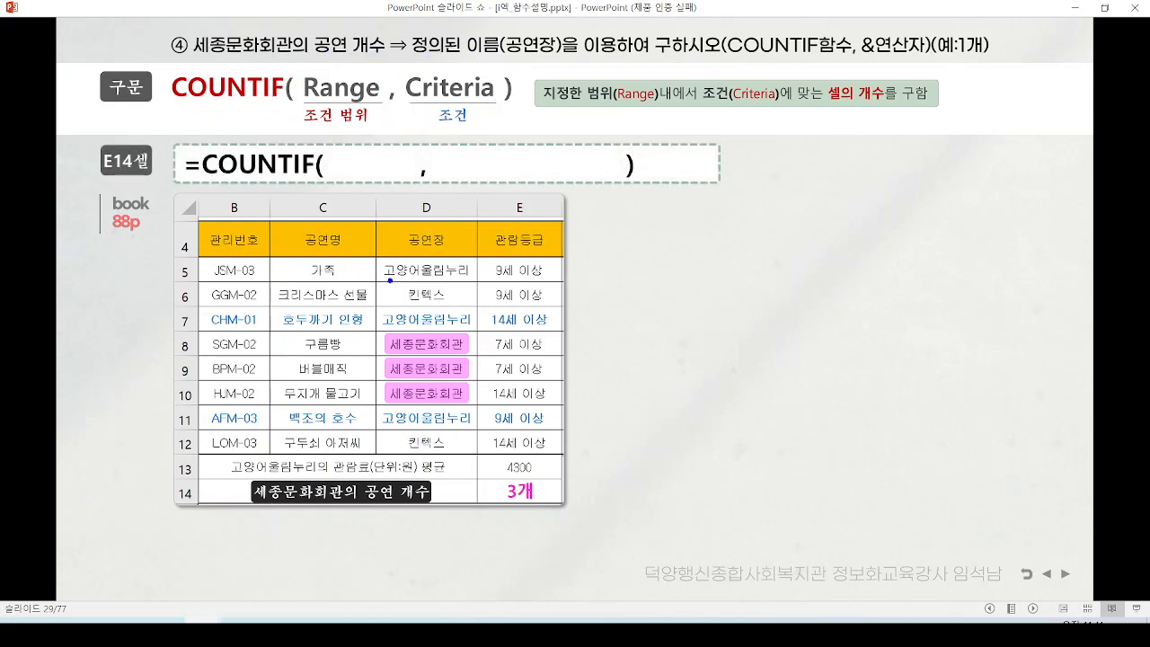
{"action": "key", "text": "ctrl+2"}
{"action": "mouse_move", "coordinate": [381, 255]}
{"action": "left_mouse_down"}
{"action": "mouse_move", "coordinate": [466, 404]}
{"action": "mouse_move", "coordinate": [479, 457]}
{"action": "left_mouse_up"}
{"action": "left_click_drag", "start_coordinate": [482, 264], "coordinate": [478, 415]}
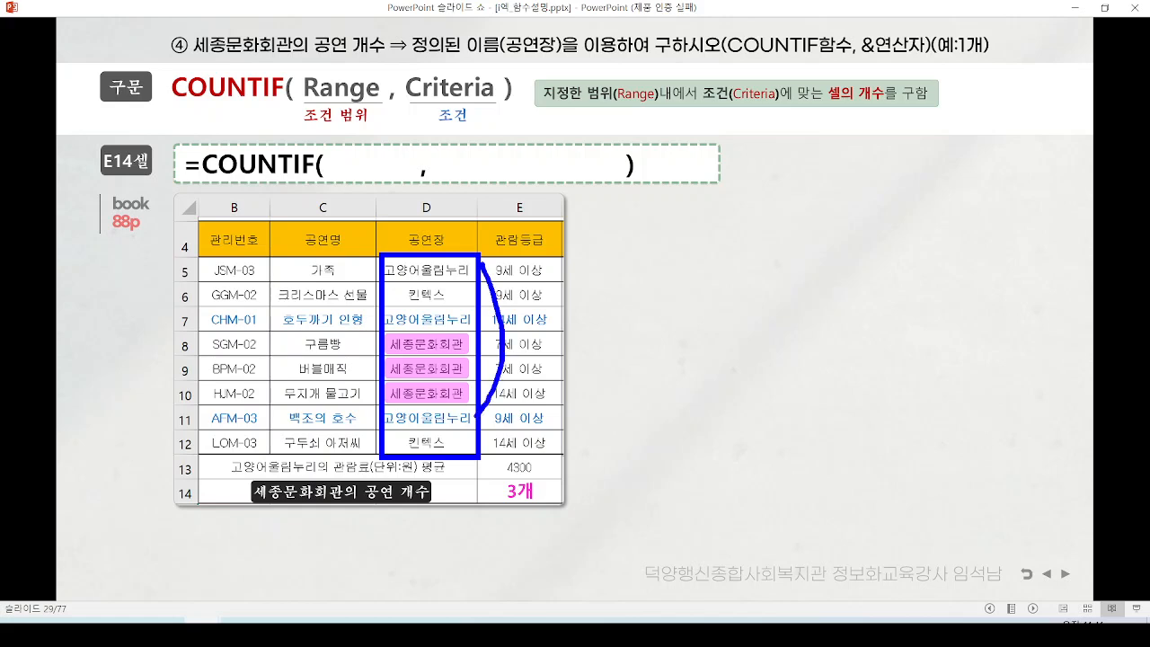
{"action": "left_click_drag", "start_coordinate": [474, 230], "coordinate": [482, 435]}
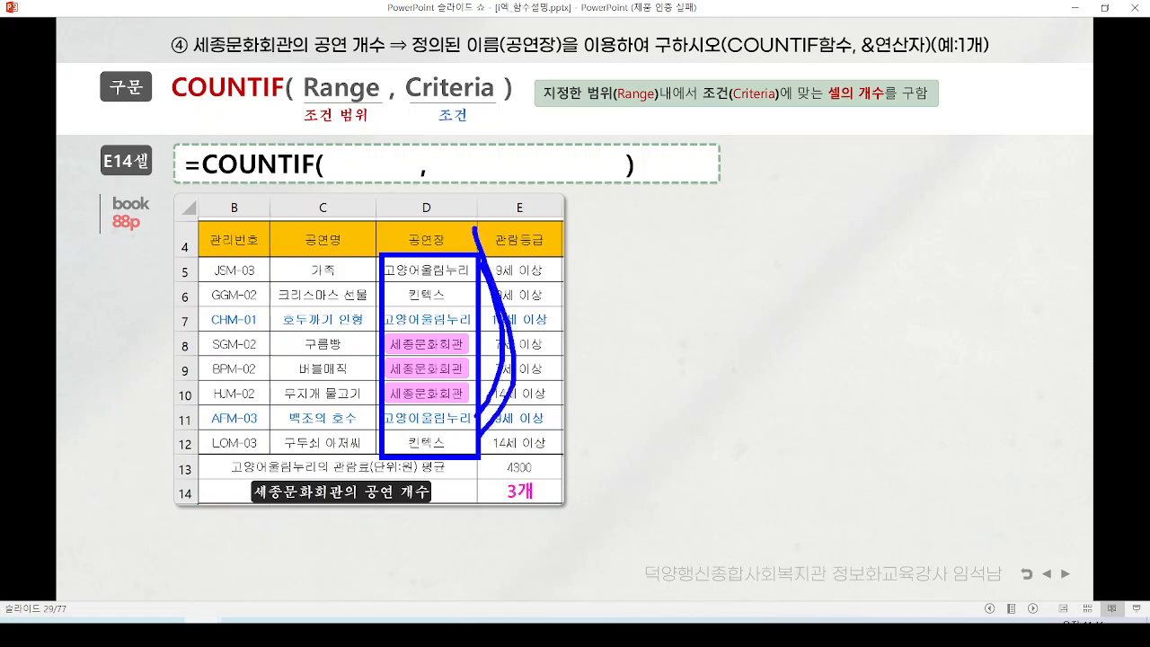
{"action": "key", "text": "Escape"}
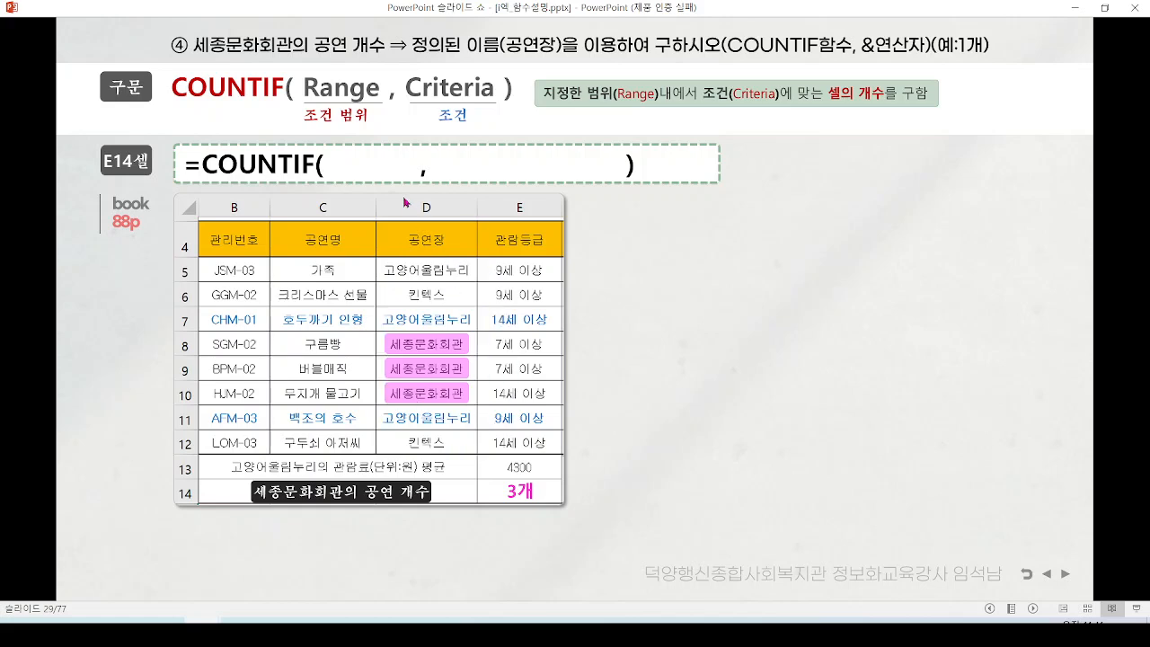
{"action": "left_click", "coordinate": [404, 199]}
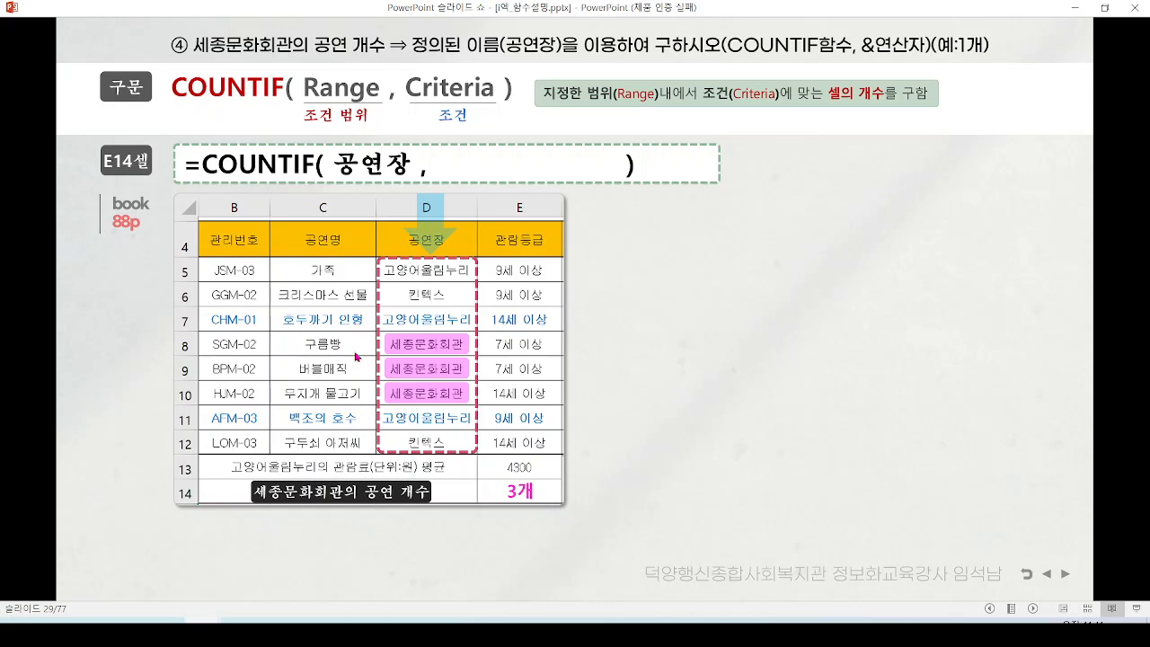
Reveal the formula's criterion "세종문화회관" and its &"개" suffix, and review both parts.
{"action": "left_click", "coordinate": [487, 188]}
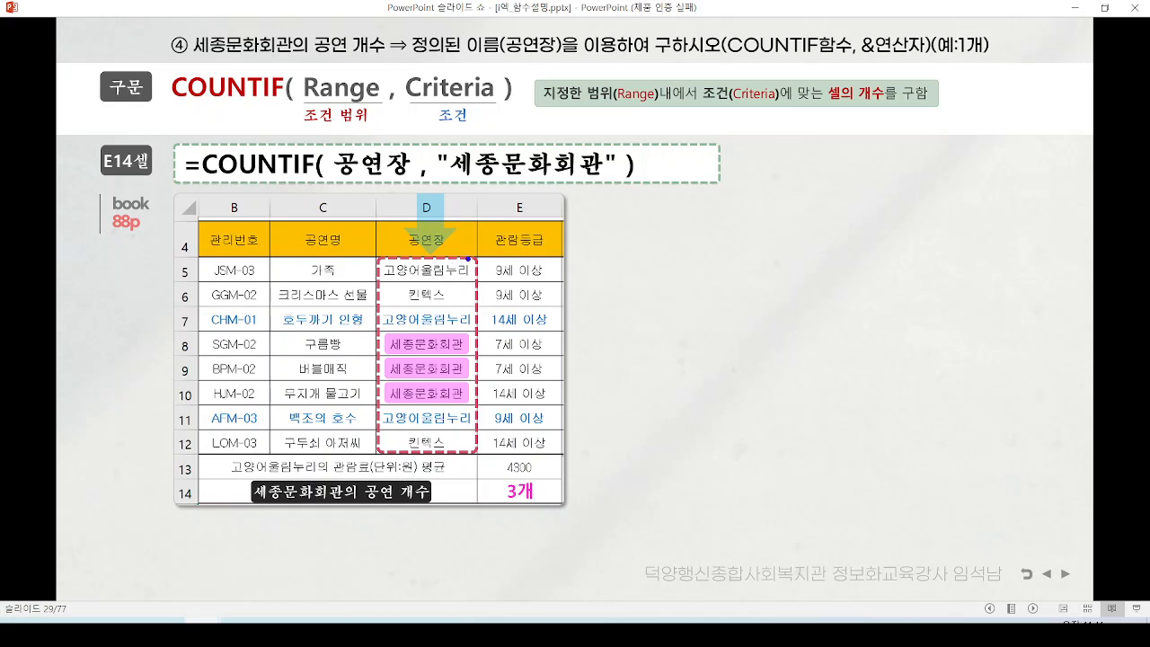
{"action": "mouse_move", "coordinate": [468, 259]}
{"action": "left_mouse_down"}
{"action": "mouse_move", "coordinate": [347, 413]}
{"action": "mouse_move", "coordinate": [520, 368]}
{"action": "mouse_move", "coordinate": [516, 343]}
{"action": "mouse_move", "coordinate": [529, 377]}
{"action": "mouse_move", "coordinate": [566, 396]}
{"action": "left_mouse_up"}
{"action": "key", "text": "Escape"}
{"action": "left_click", "coordinate": [948, 66]}
{"action": "mouse_move", "coordinate": [721, 171]}
{"action": "left_mouse_down"}
{"action": "mouse_move", "coordinate": [745, 165]}
{"action": "mouse_move", "coordinate": [719, 222]}
{"action": "left_mouse_up"}
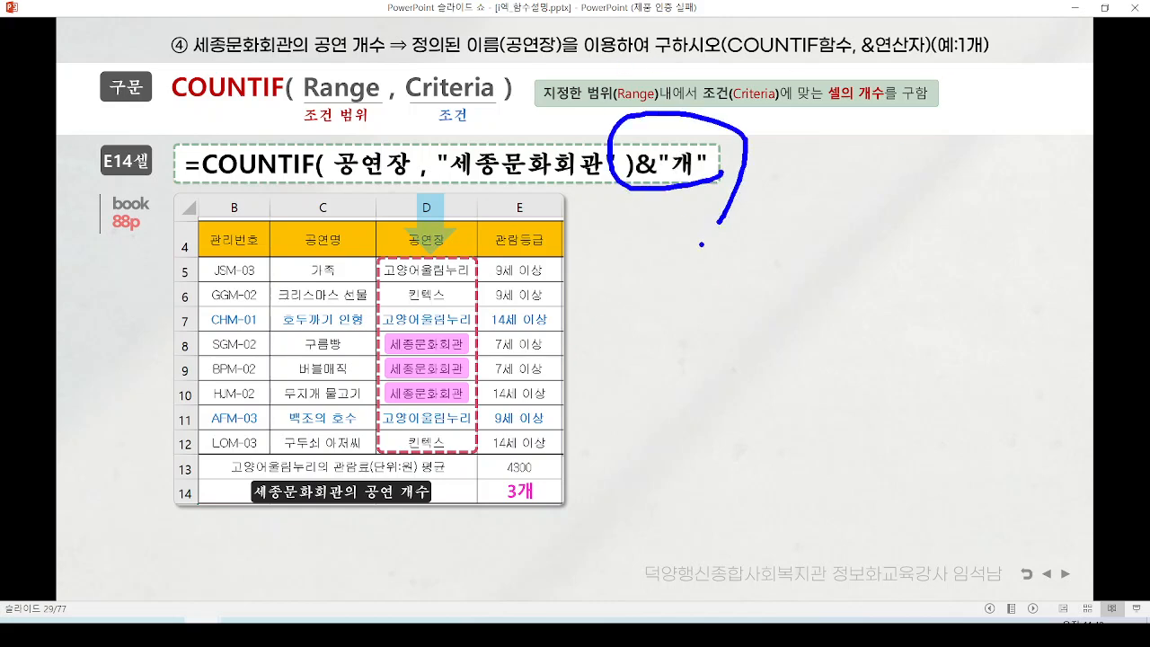
{"action": "key", "text": "e"}
{"action": "mouse_move", "coordinate": [449, 178]}
{"action": "left_mouse_down"}
{"action": "mouse_move", "coordinate": [452, 196]}
{"action": "mouse_move", "coordinate": [604, 202]}
{"action": "left_mouse_up"}
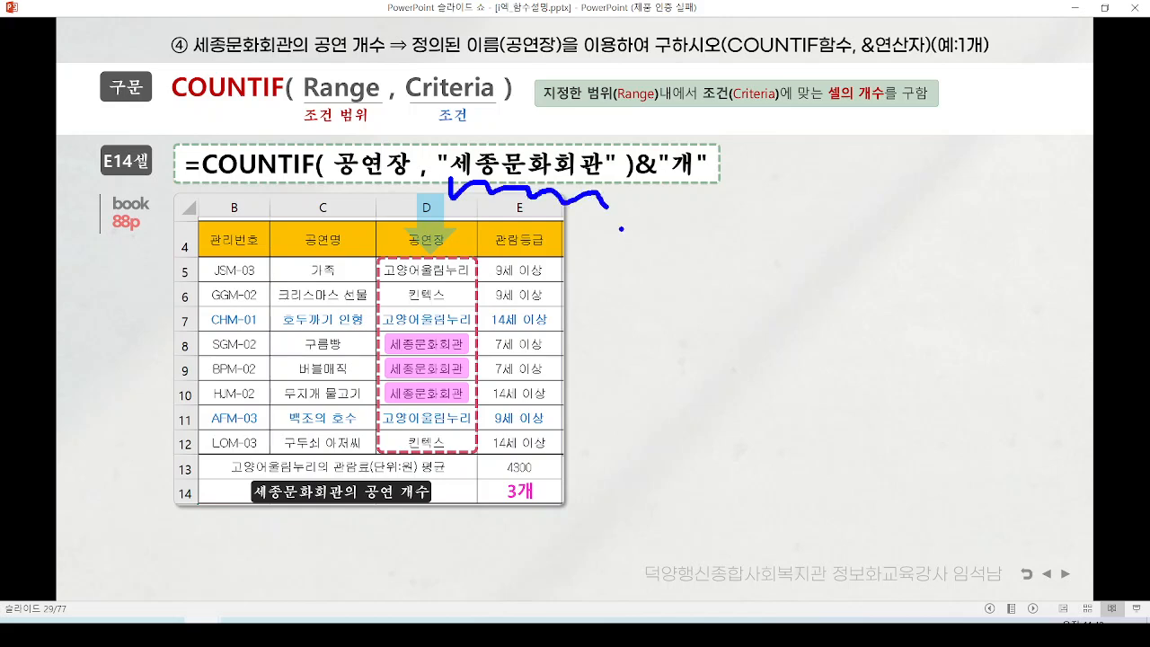
{"action": "key", "text": "e"}
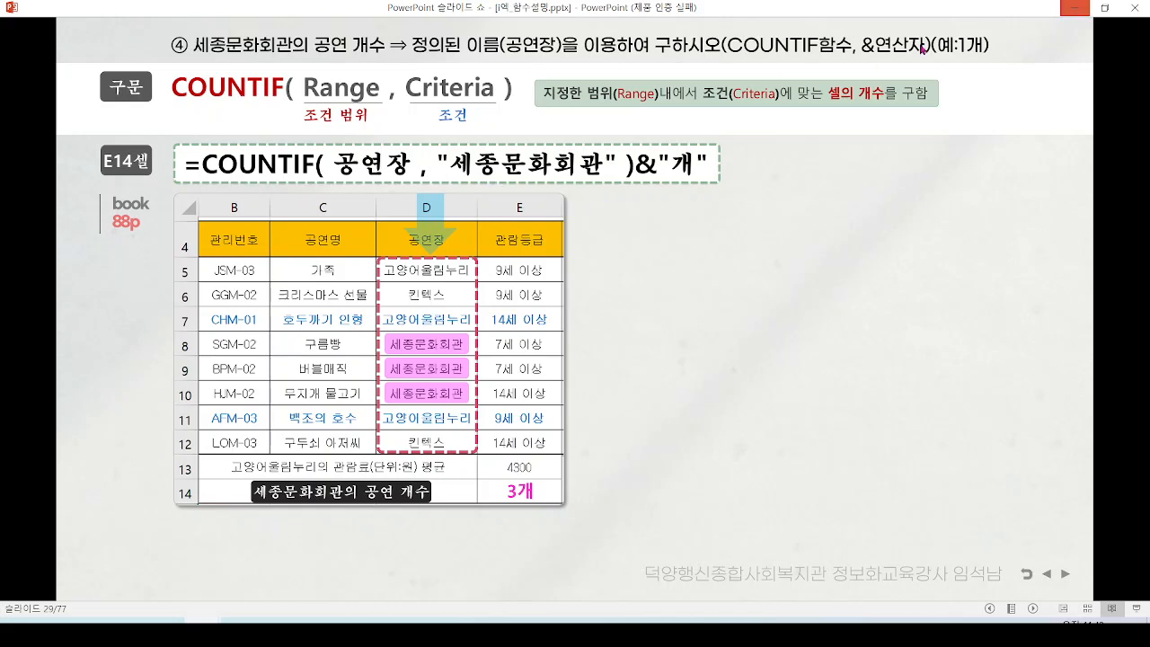
Return to the Excel workbook and start a COUNTIF formula in cell E14.
{"action": "left_click", "coordinate": [1078, 8]}
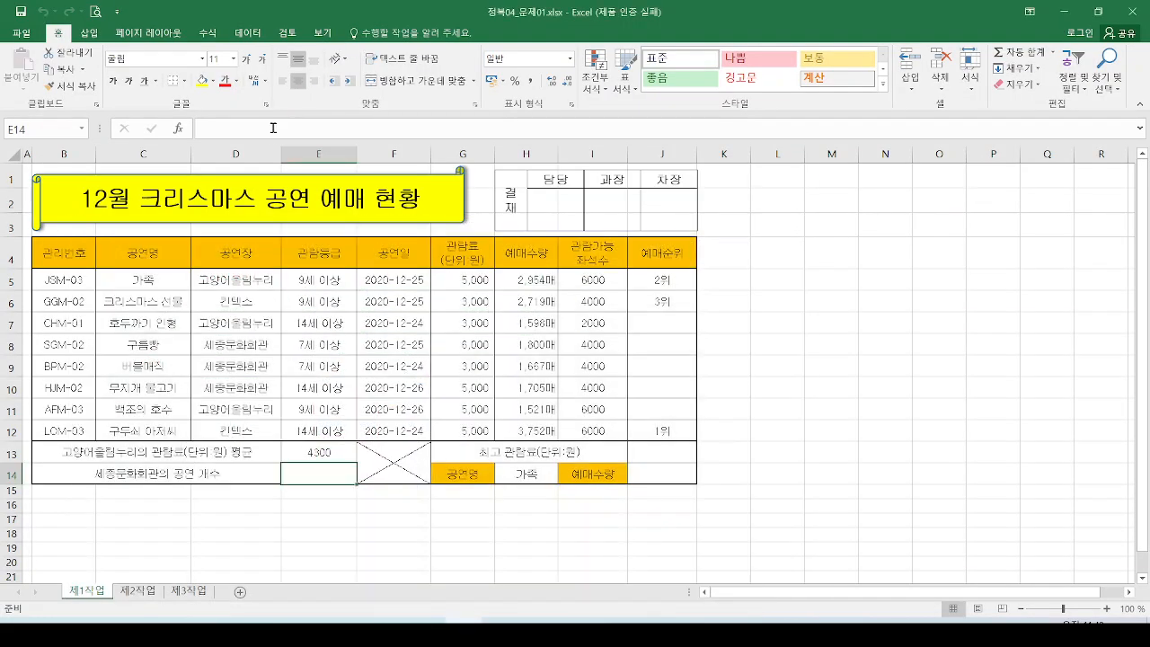
{"action": "left_click_drag", "start_coordinate": [299, 454], "coordinate": [332, 451]}
{"action": "left_click", "coordinate": [227, 131]}
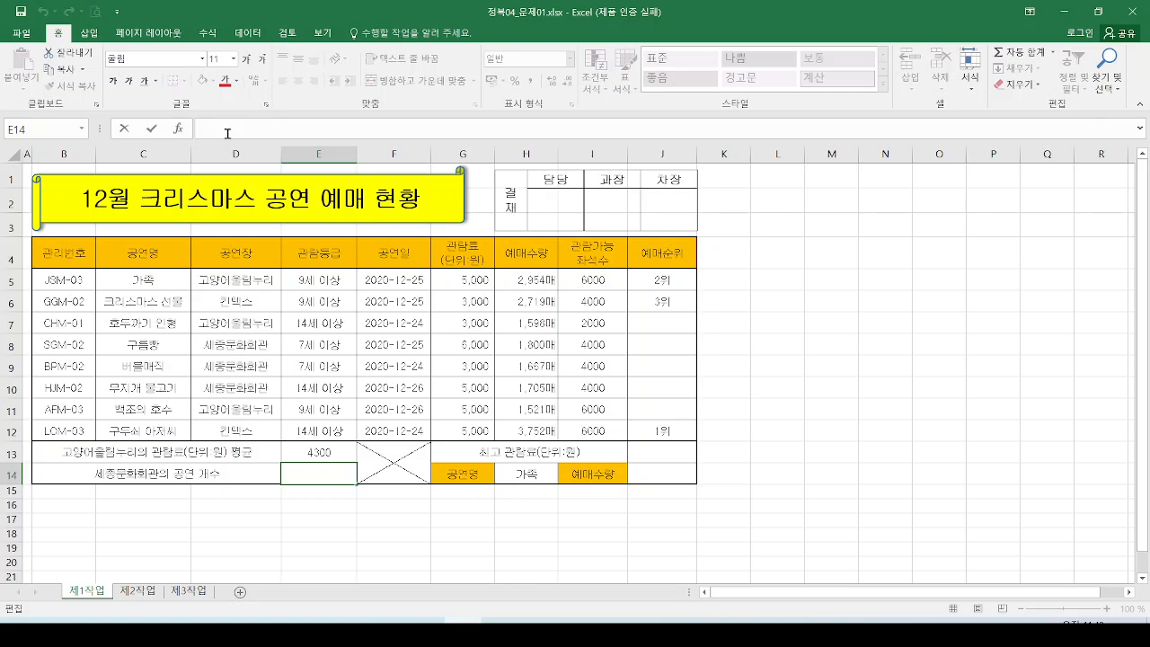
{"action": "type", "text": "="}
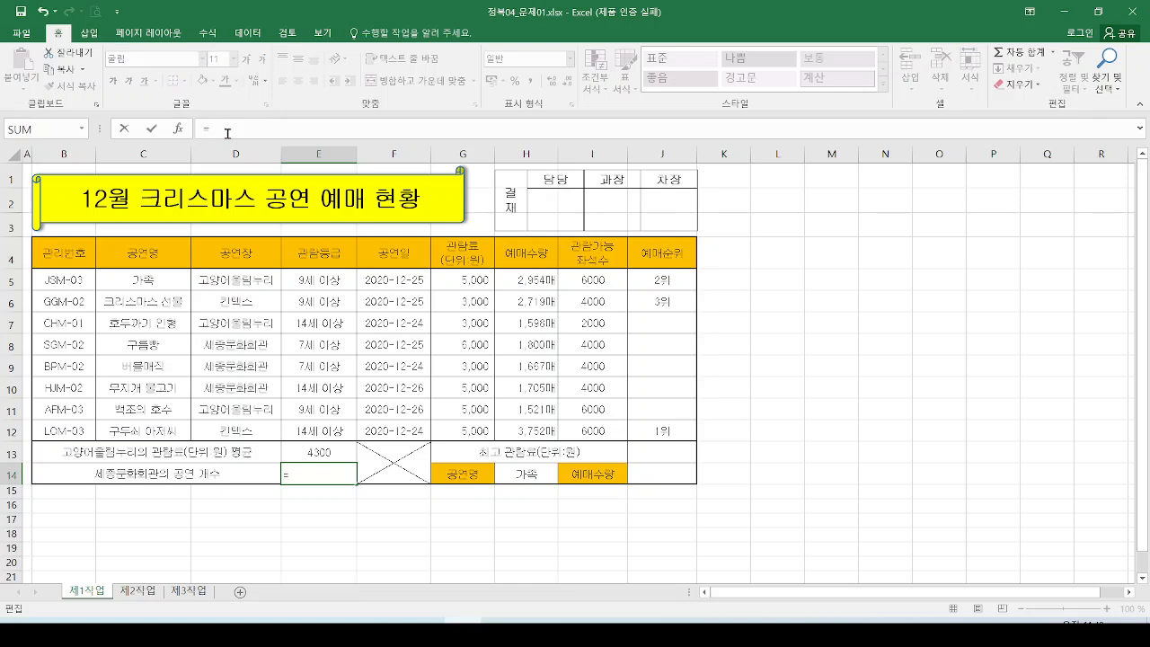
{"action": "type", "text": "countif"}
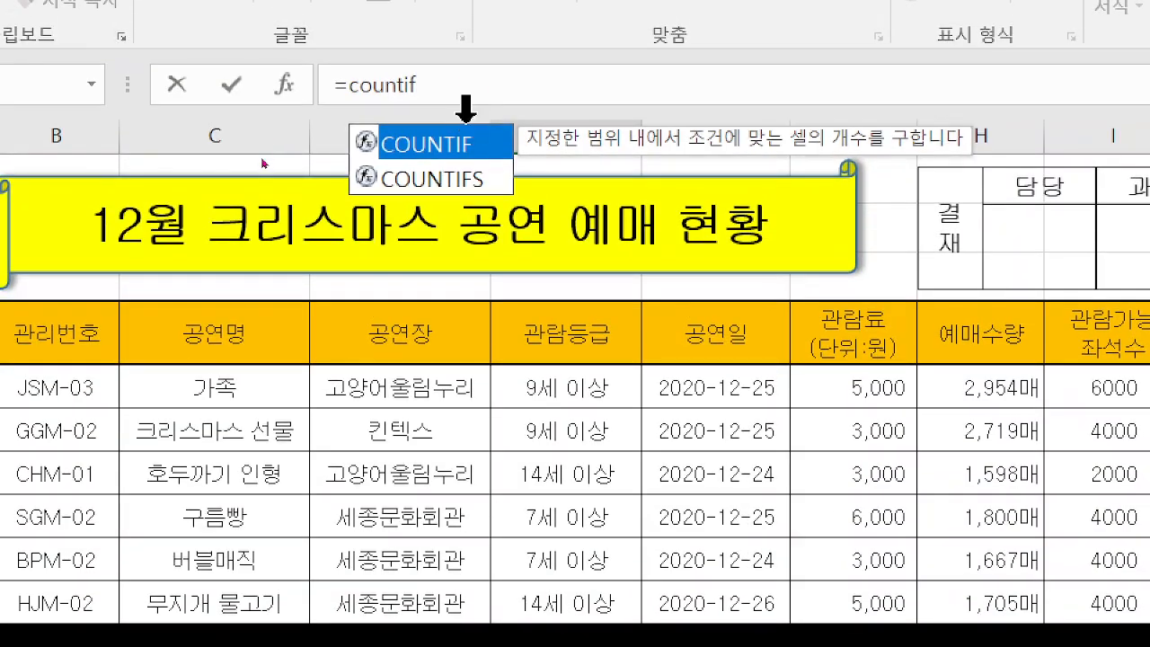
{"action": "double_click", "coordinate": [452, 151]}
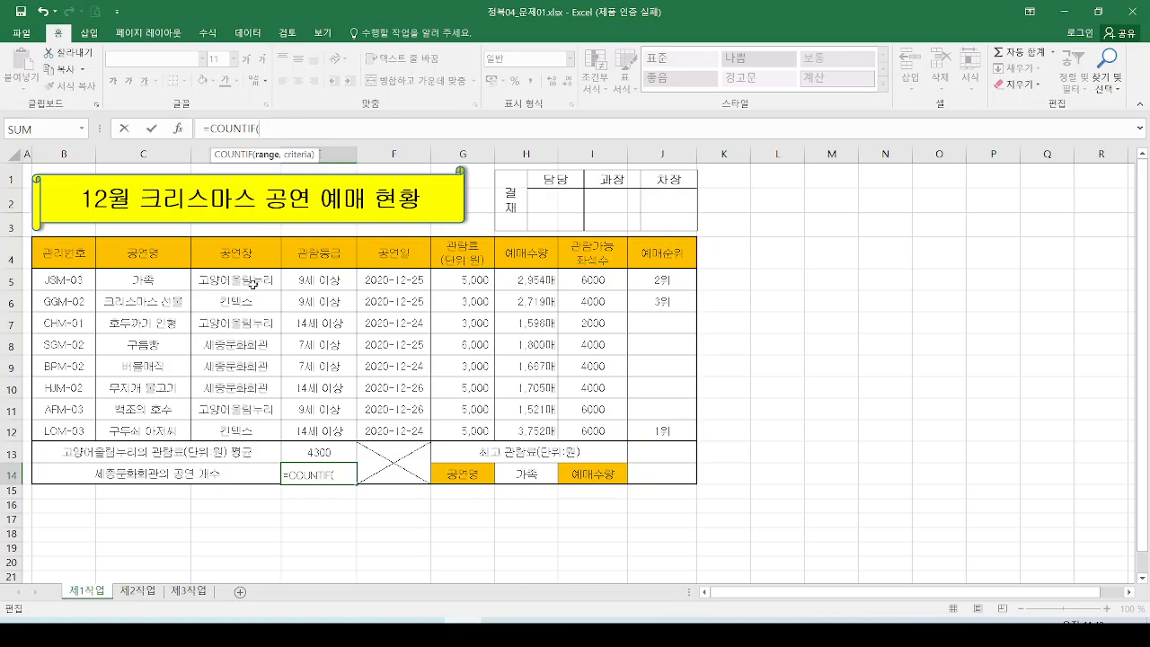
Supply the venue cells D5:D12 (공연장) as the COUNTIF range and continue to the criteria argument.
{"action": "left_click_drag", "start_coordinate": [252, 280], "coordinate": [249, 429]}
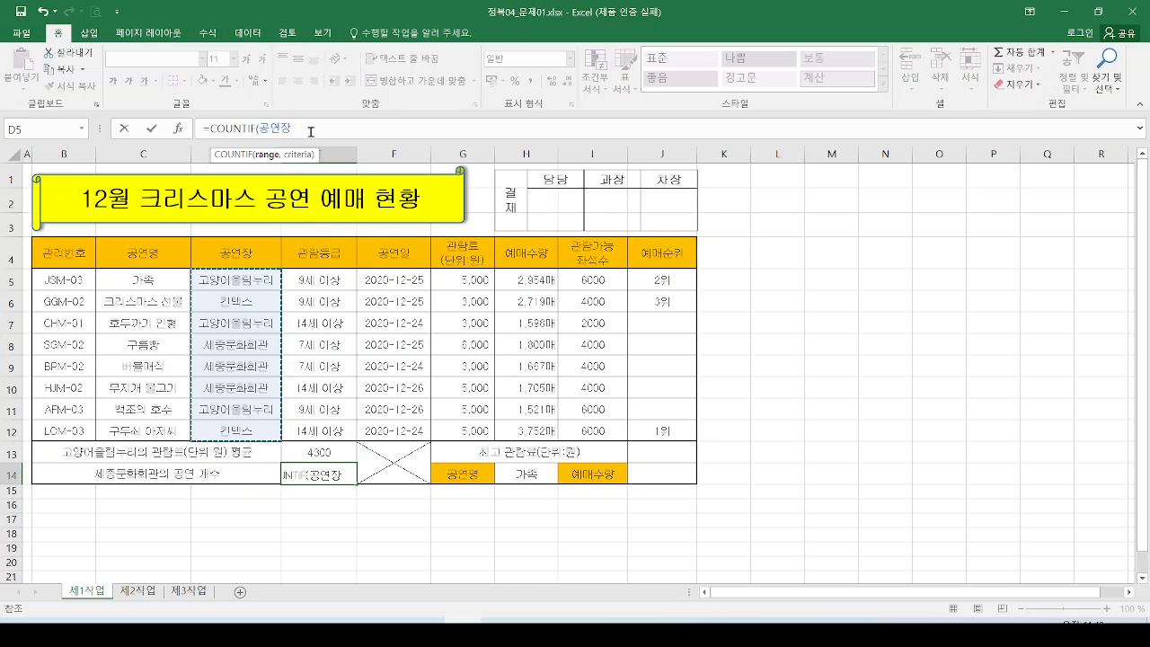
{"action": "type", "text": ","}
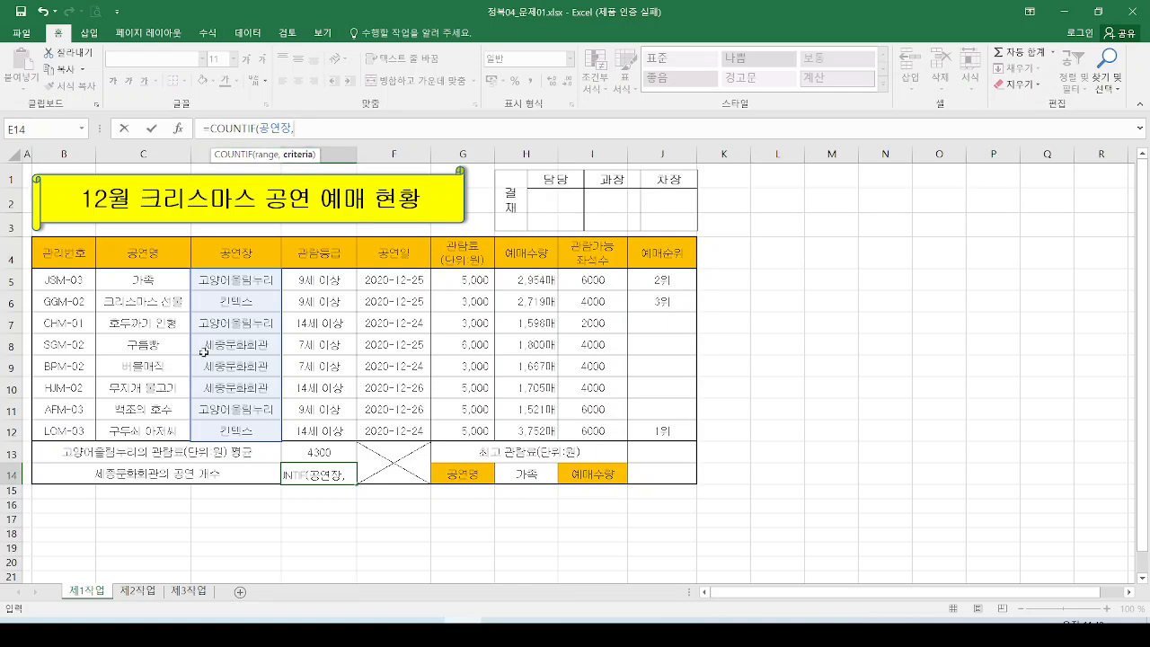
{"action": "mouse_move", "coordinate": [161, 484]}
{"action": "left_mouse_down"}
{"action": "mouse_move", "coordinate": [146, 452]}
{"action": "mouse_move", "coordinate": [153, 501]}
{"action": "left_mouse_up"}
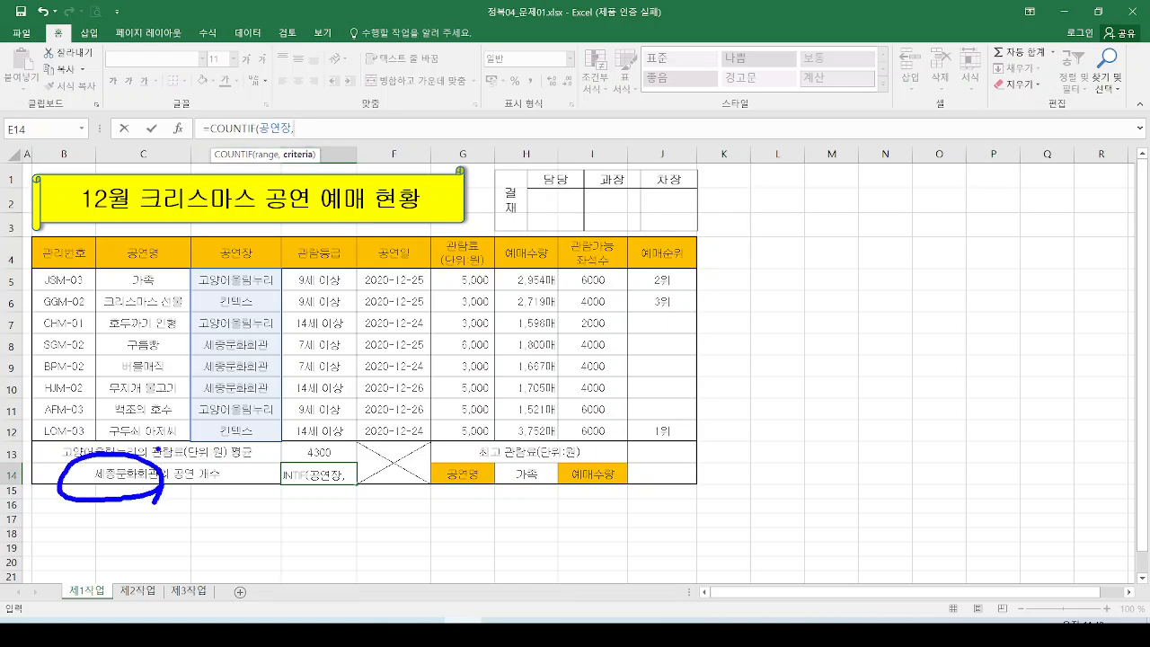
Complete the COUNTIF formula in E14 with the criterion "세종문화회관" and the suffix &"개", and enter it.
{"action": "key", "text": "Escape"}
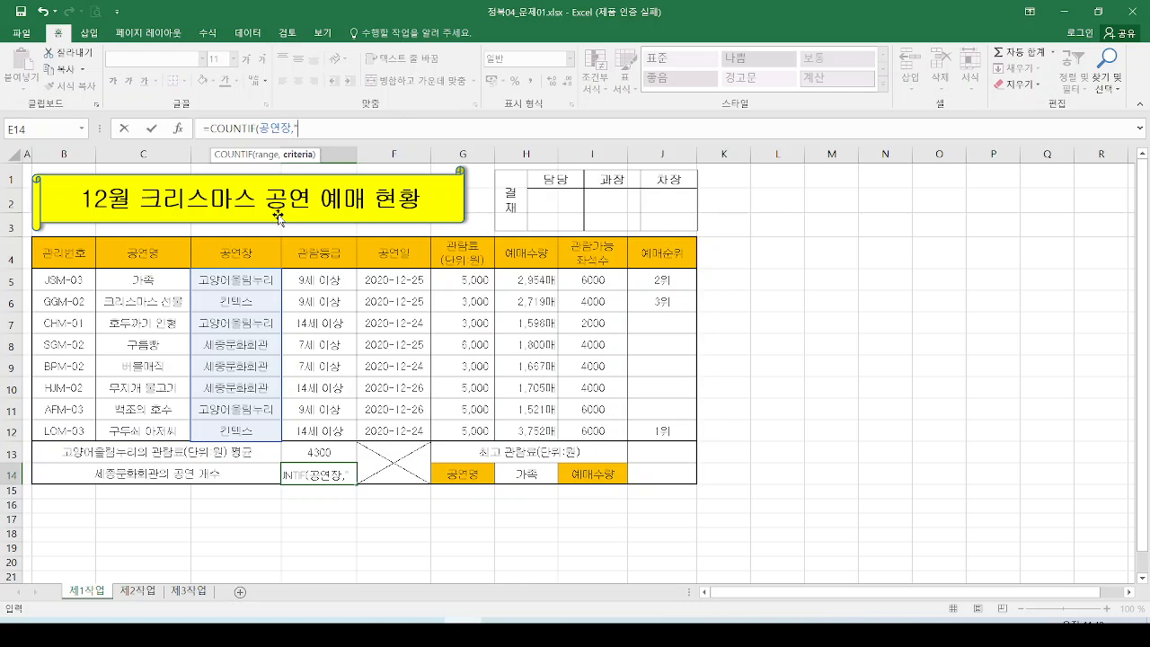
{"action": "type", "text": "세조종문"}
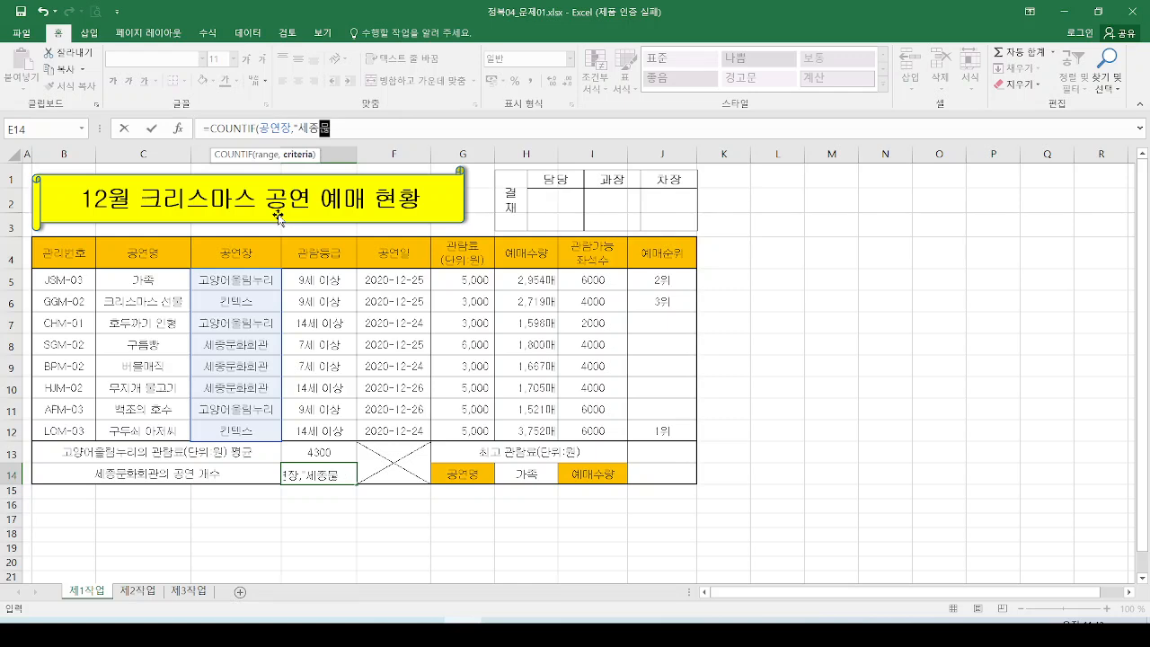
{"action": "type", "text": "화회관"}
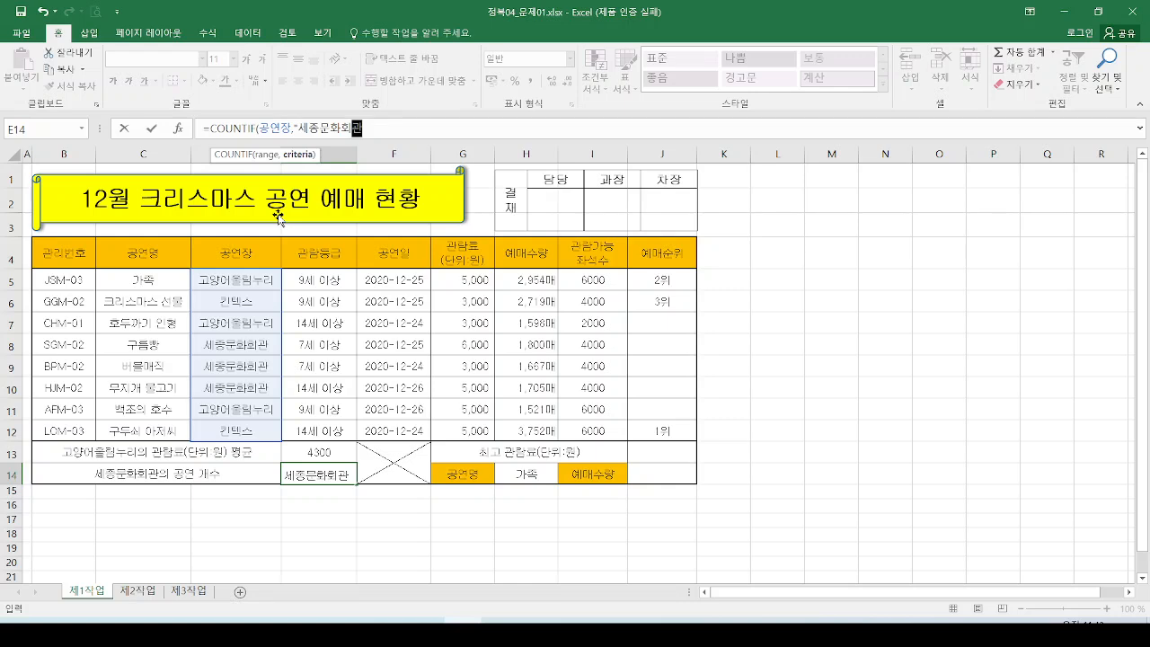
{"action": "type", "text": "\""}
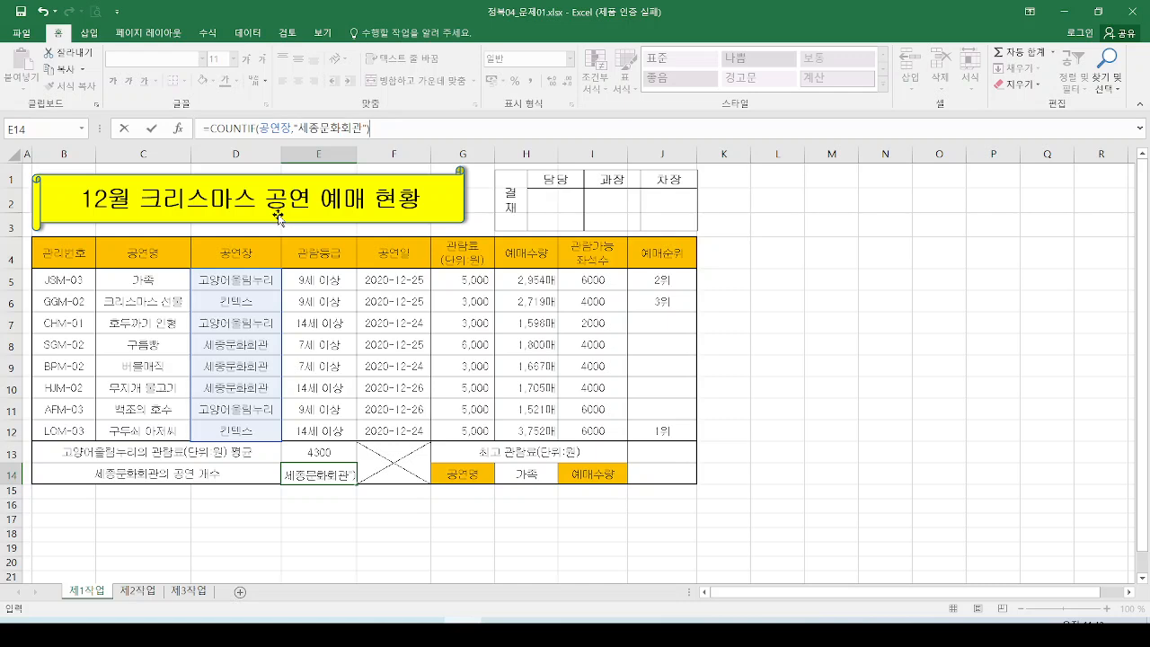
{"action": "type", "text": "&\"개\""}
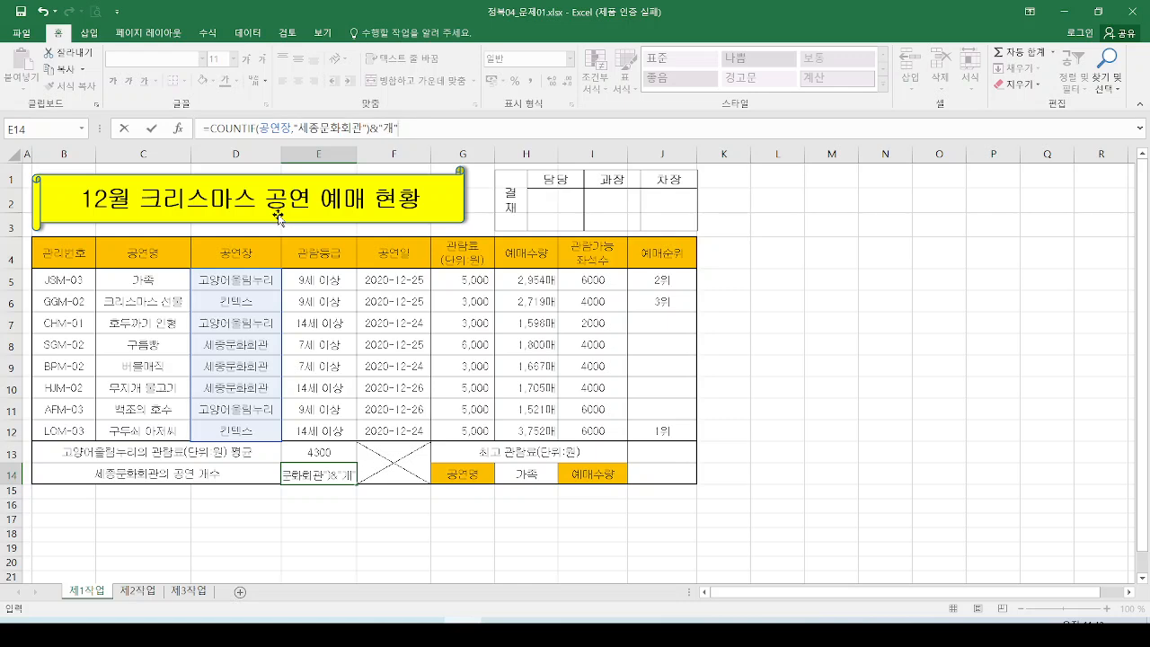
{"action": "key", "text": "Return"}
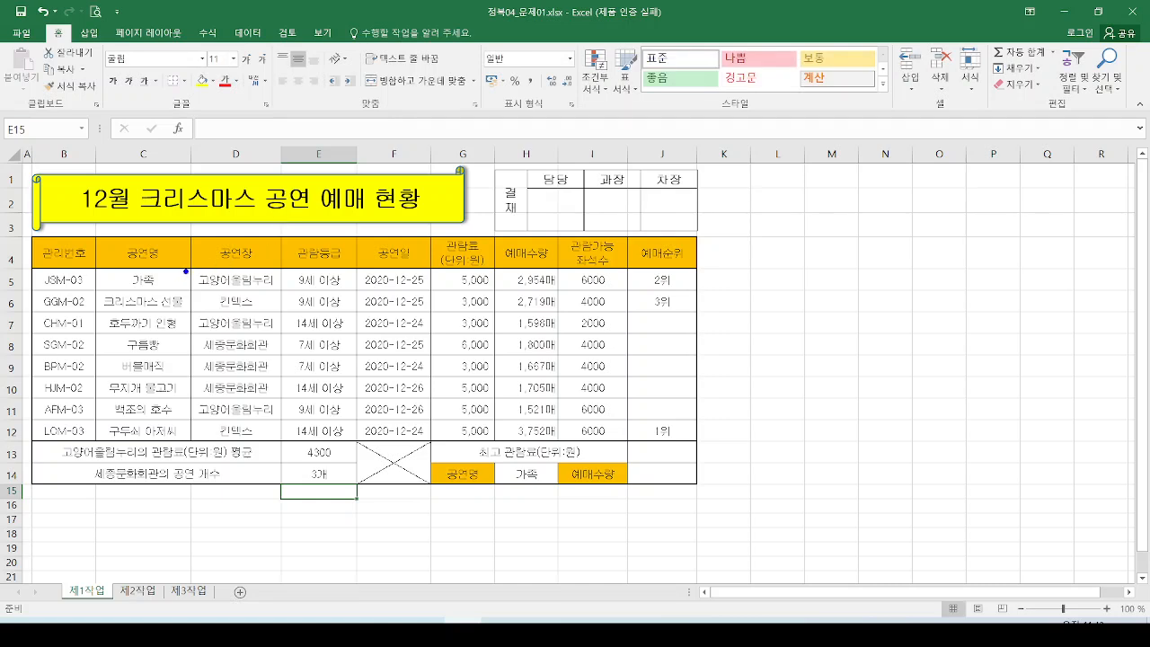
Check the 세종문화회관 entries in the 공연장 column against the count in E14.
{"action": "mouse_move", "coordinate": [185, 269]}
{"action": "left_mouse_down"}
{"action": "mouse_move", "coordinate": [280, 419]}
{"action": "mouse_move", "coordinate": [282, 443]}
{"action": "left_mouse_up"}
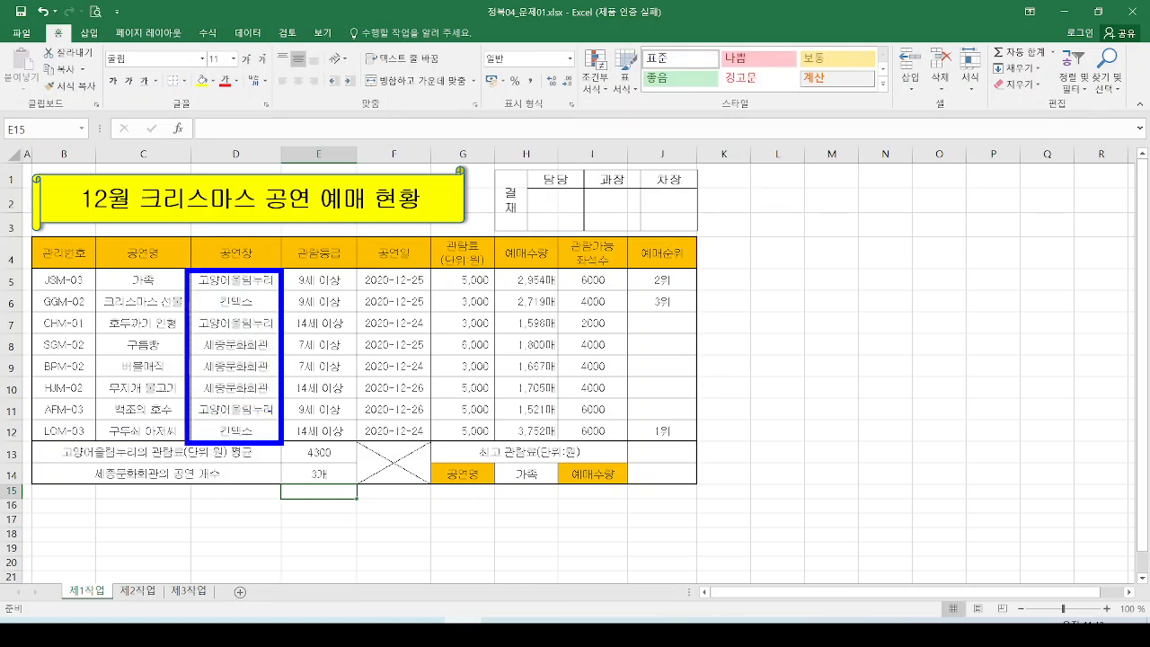
{"action": "mouse_move", "coordinate": [265, 349]}
{"action": "left_mouse_down"}
{"action": "mouse_move", "coordinate": [278, 352]}
{"action": "mouse_move", "coordinate": [270, 393]}
{"action": "mouse_move", "coordinate": [278, 387]}
{"action": "left_mouse_up"}
{"action": "key", "text": "Escape"}
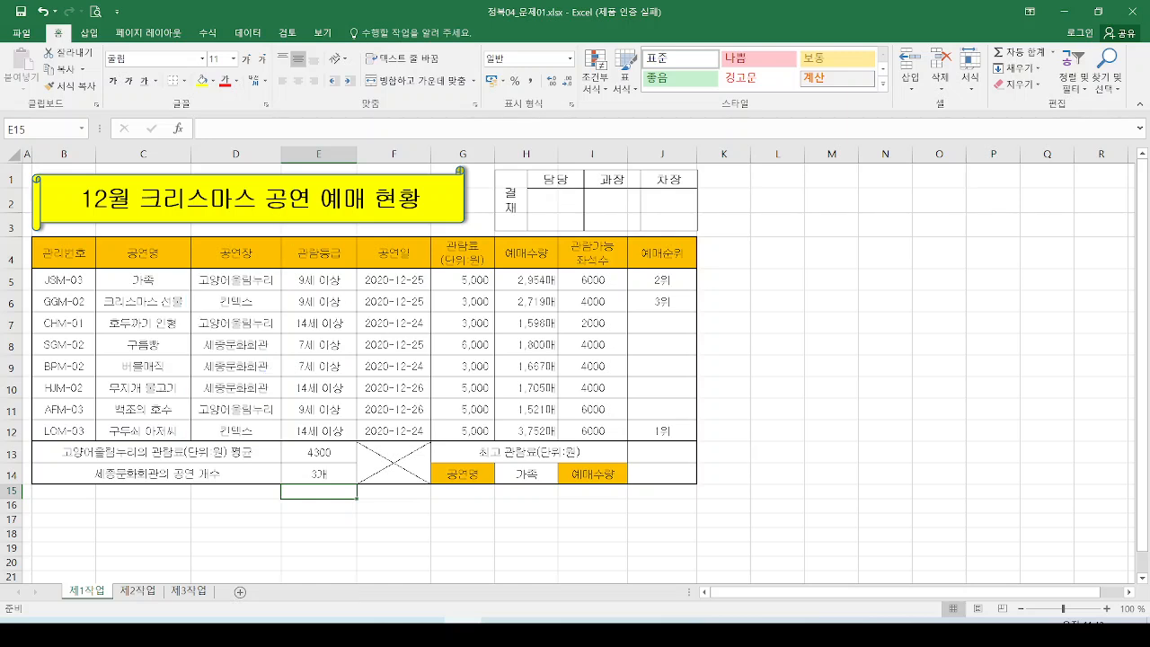
Point out the 최고 관람료(단위:원) label and select its result cell J13.
{"action": "mouse_move", "coordinate": [604, 453]}
{"action": "left_mouse_down"}
{"action": "mouse_move", "coordinate": [579, 465]}
{"action": "mouse_move", "coordinate": [458, 457]}
{"action": "mouse_move", "coordinate": [579, 433]}
{"action": "mouse_move", "coordinate": [602, 455]}
{"action": "mouse_move", "coordinate": [640, 451]}
{"action": "mouse_move", "coordinate": [626, 461]}
{"action": "left_mouse_up"}
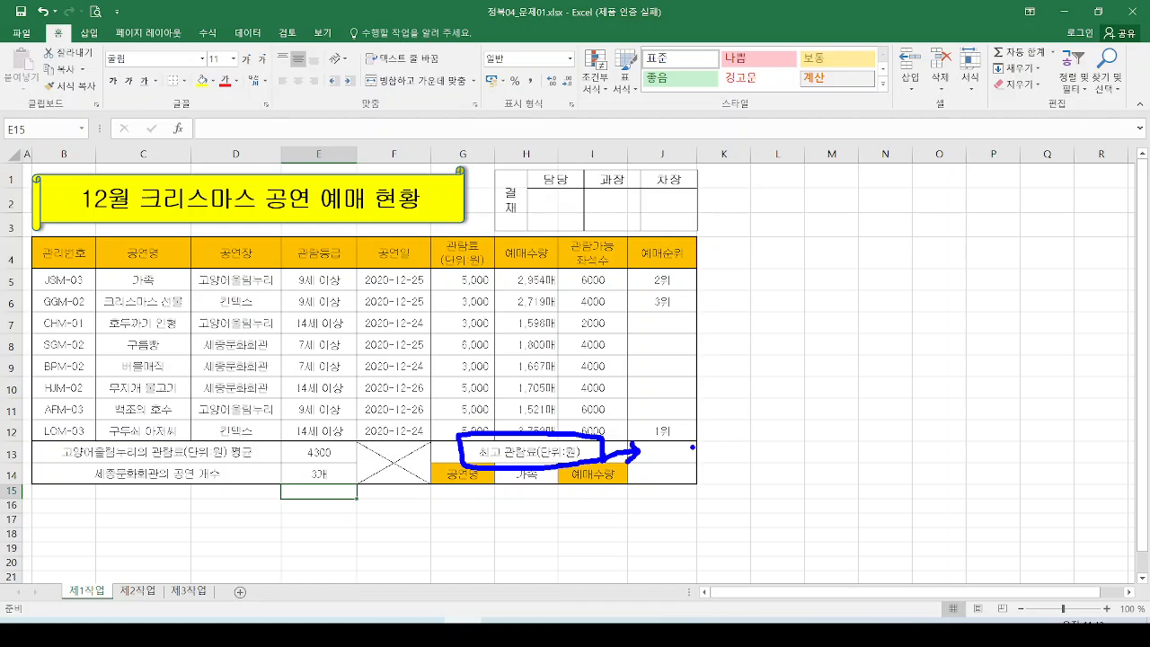
{"action": "mouse_move", "coordinate": [692, 447]}
{"action": "left_mouse_down"}
{"action": "mouse_move", "coordinate": [652, 463]}
{"action": "mouse_move", "coordinate": [683, 432]}
{"action": "left_mouse_up"}
{"action": "key", "text": "Escape"}
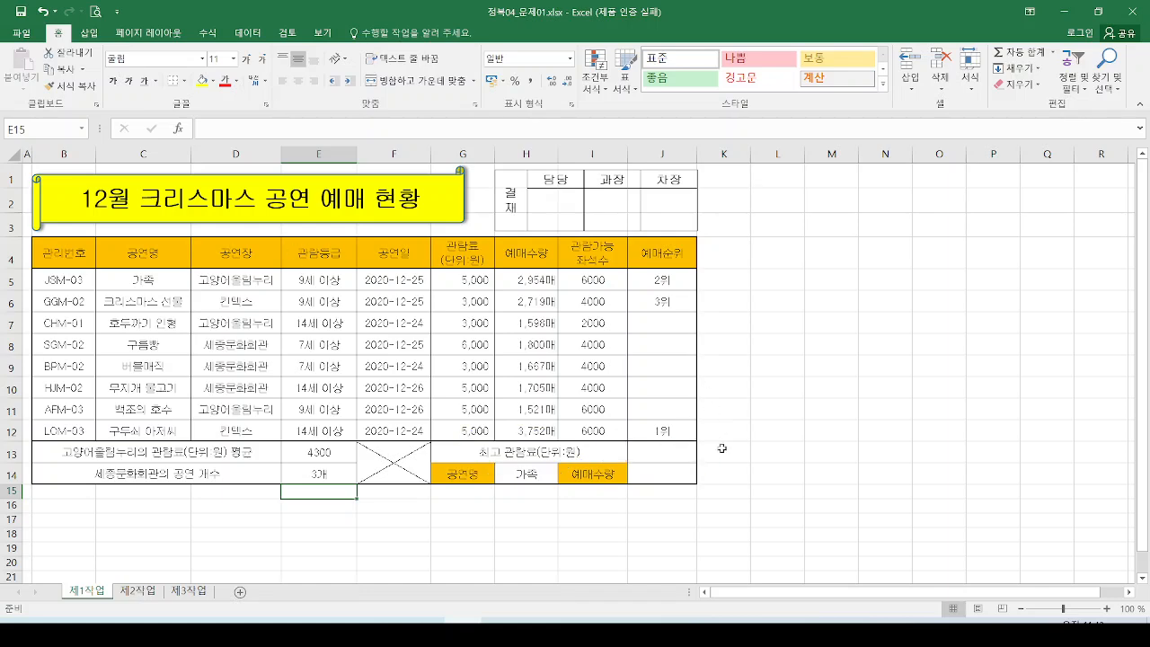
{"action": "left_click", "coordinate": [681, 452]}
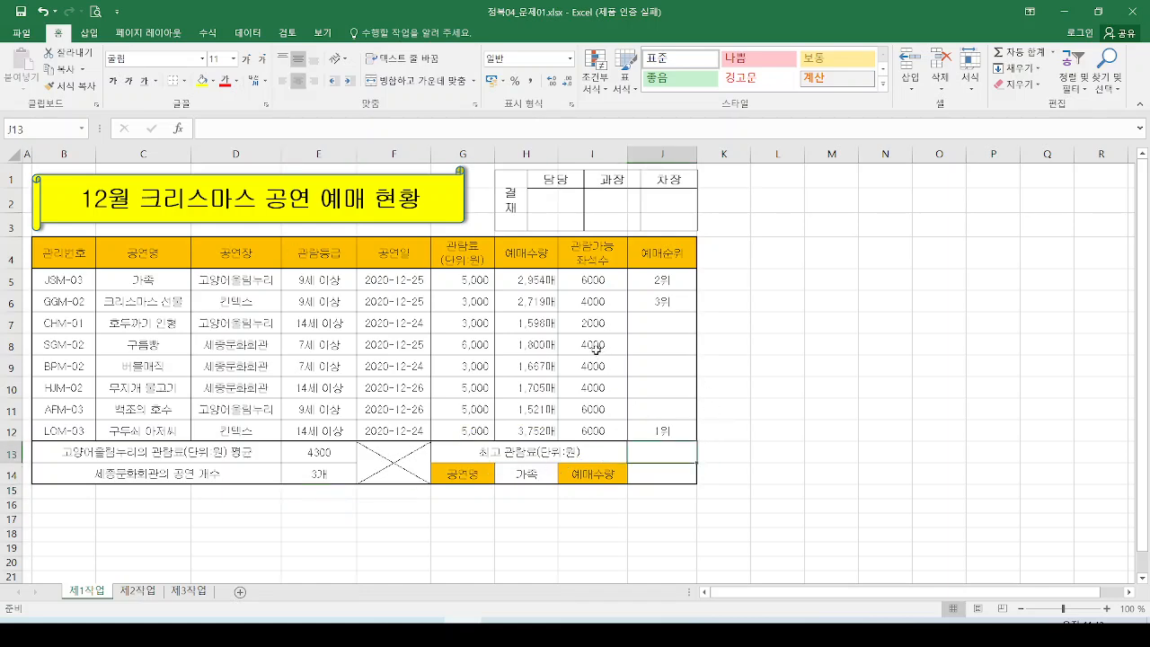
Switch to the PowerPoint slide for task ⑤ and examine how MAX finds the highest 관람료 for cell J13.
{"action": "key", "text": "alt+Tab"}
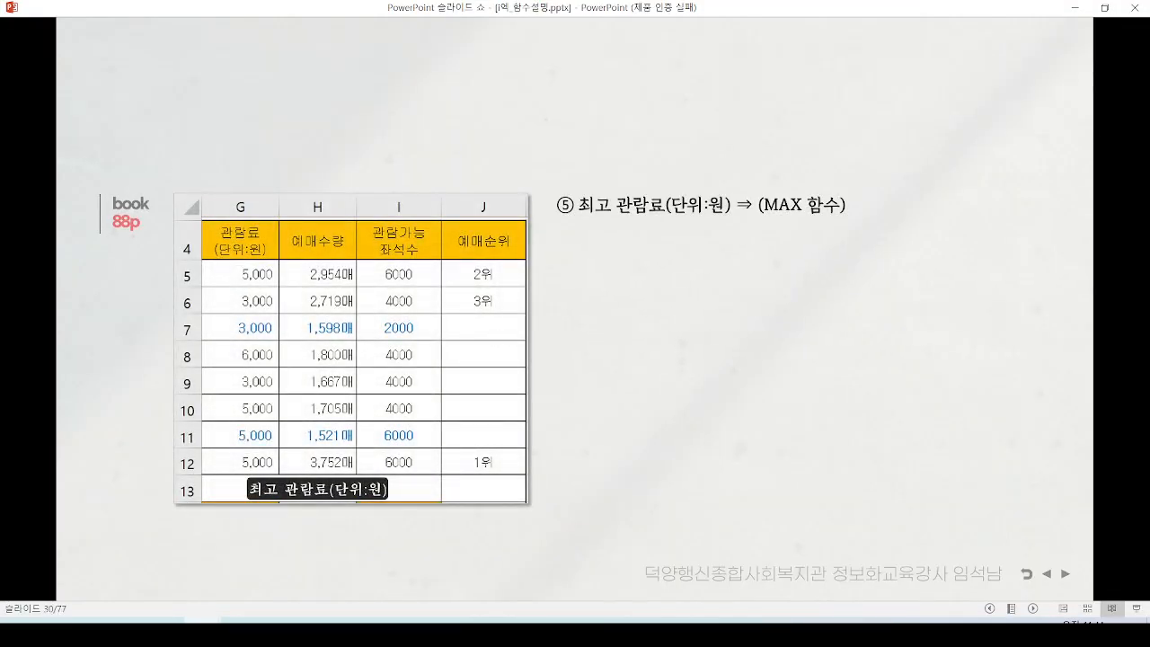
{"action": "mouse_move", "coordinate": [611, 212]}
{"action": "left_mouse_down"}
{"action": "mouse_move", "coordinate": [639, 174]}
{"action": "mouse_move", "coordinate": [595, 185]}
{"action": "mouse_move", "coordinate": [614, 160]}
{"action": "left_mouse_up"}
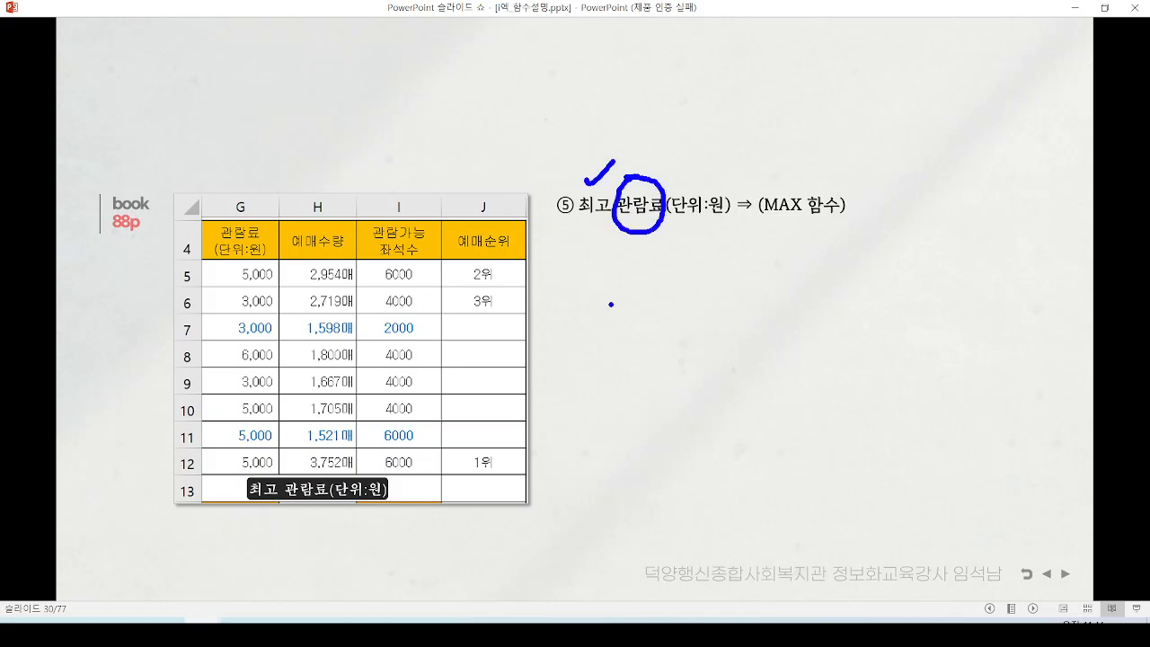
{"action": "left_click_drag", "start_coordinate": [769, 213], "coordinate": [862, 218]}
{"action": "key", "text": "e"}
{"action": "key", "text": "Right"}
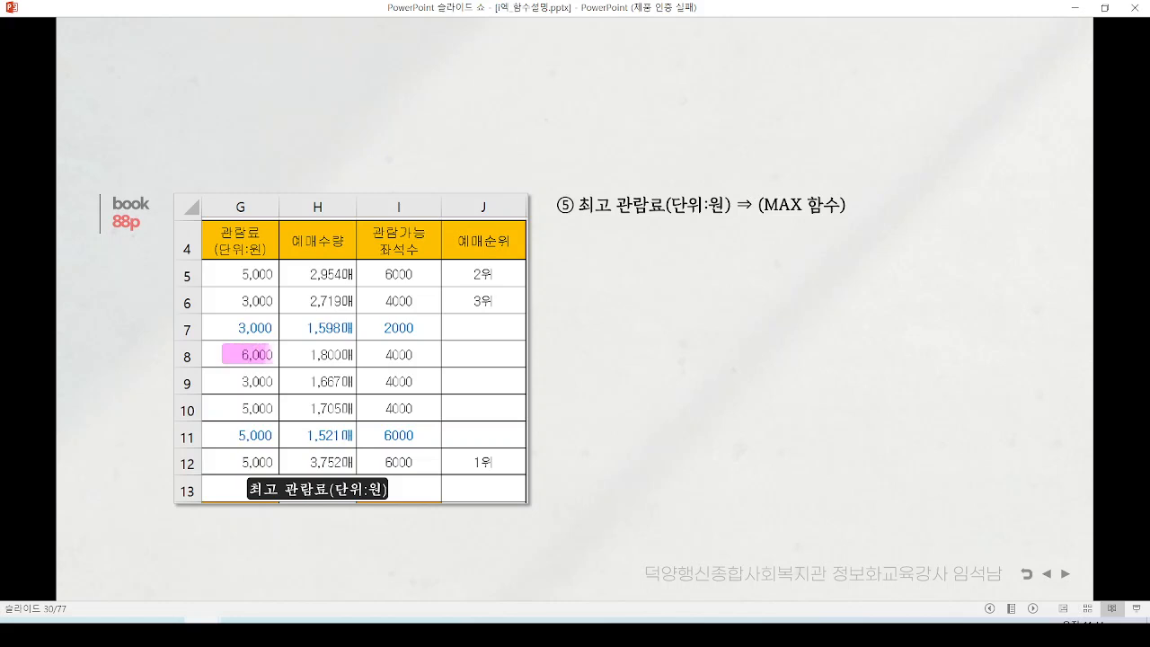
{"action": "key", "text": "Right"}
{"action": "mouse_move", "coordinate": [207, 261]}
{"action": "left_mouse_down"}
{"action": "mouse_move", "coordinate": [208, 332]}
{"action": "mouse_move", "coordinate": [286, 378]}
{"action": "mouse_move", "coordinate": [260, 261]}
{"action": "mouse_move", "coordinate": [207, 262]}
{"action": "left_mouse_up"}
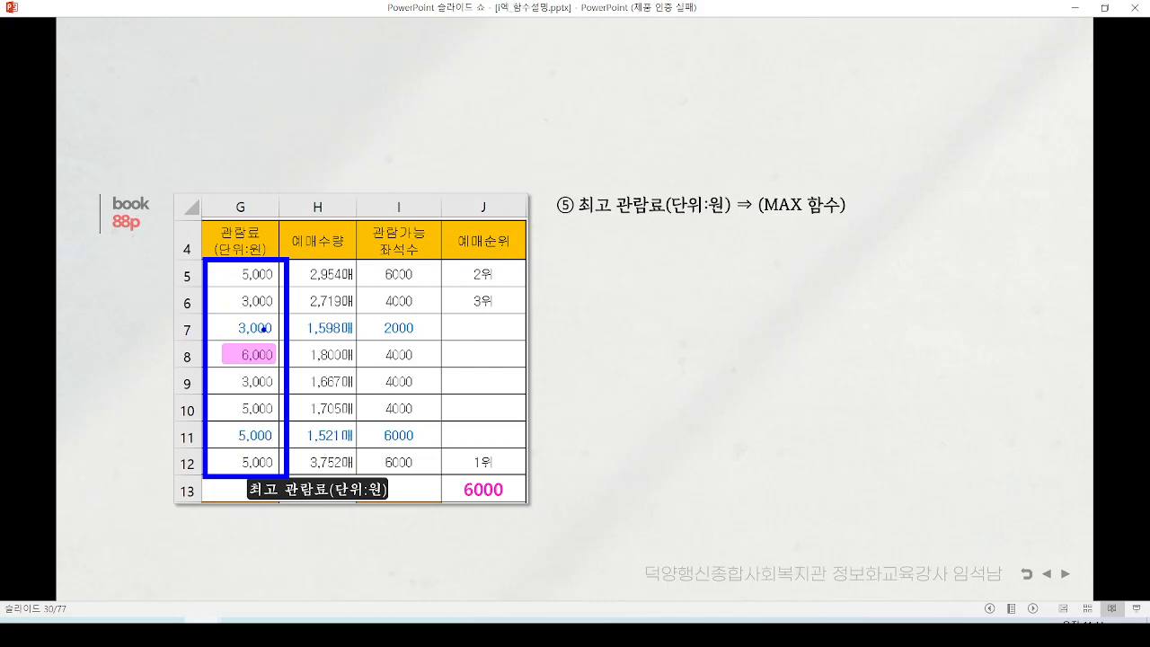
{"action": "mouse_move", "coordinate": [263, 329]}
{"action": "left_mouse_down"}
{"action": "mouse_move", "coordinate": [374, 307]}
{"action": "mouse_move", "coordinate": [502, 474]}
{"action": "mouse_move", "coordinate": [491, 460]}
{"action": "mouse_move", "coordinate": [536, 469]}
{"action": "left_mouse_up"}
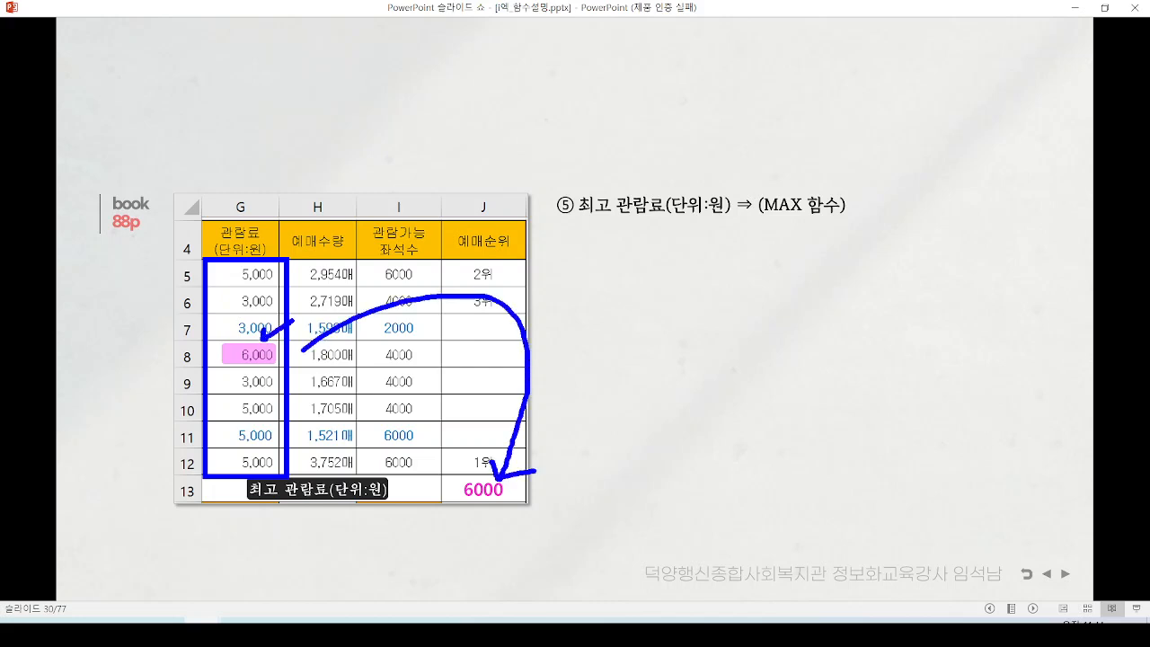
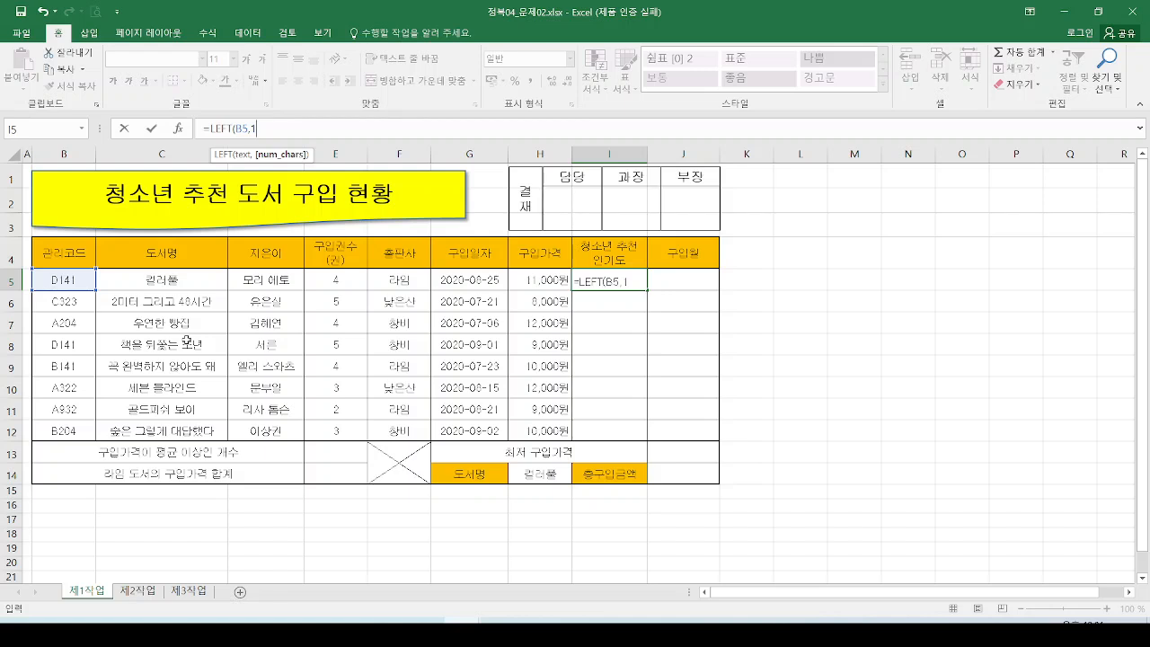
Enter the LEFT(B5,1) formula in cell I5, check its result, and reselect the cell.
{"action": "key", "text": "Return"}
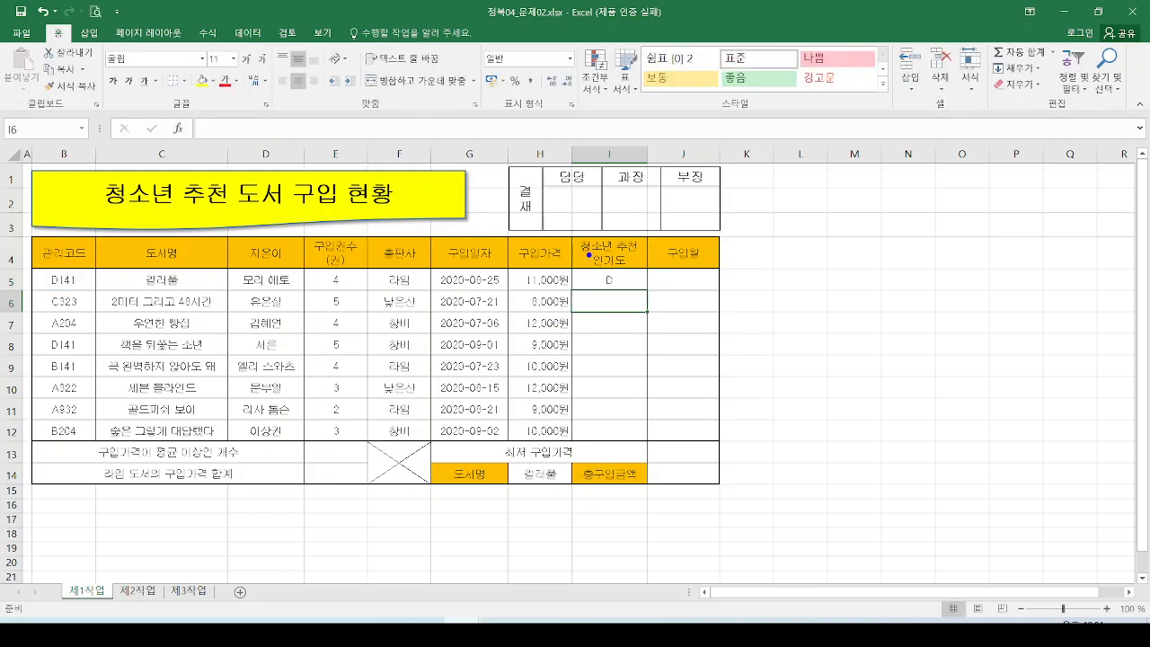
{"action": "left_click_drag", "start_coordinate": [588, 255], "coordinate": [628, 298]}
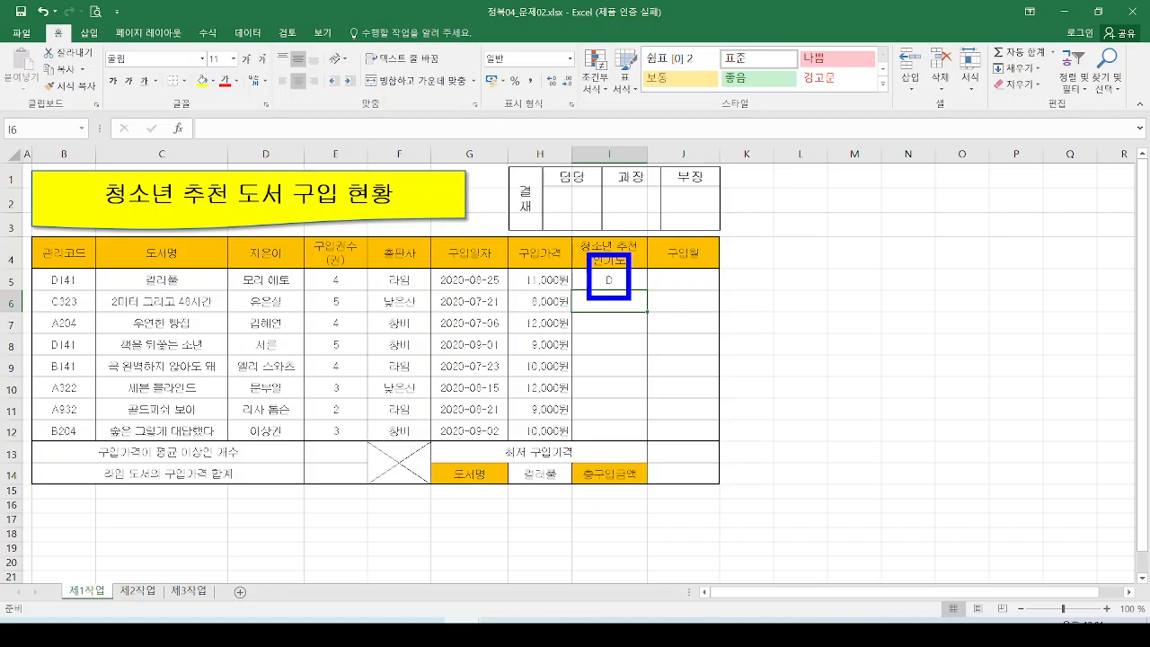
{"action": "key", "text": "Escape"}
{"action": "left_click", "coordinate": [600, 281]}
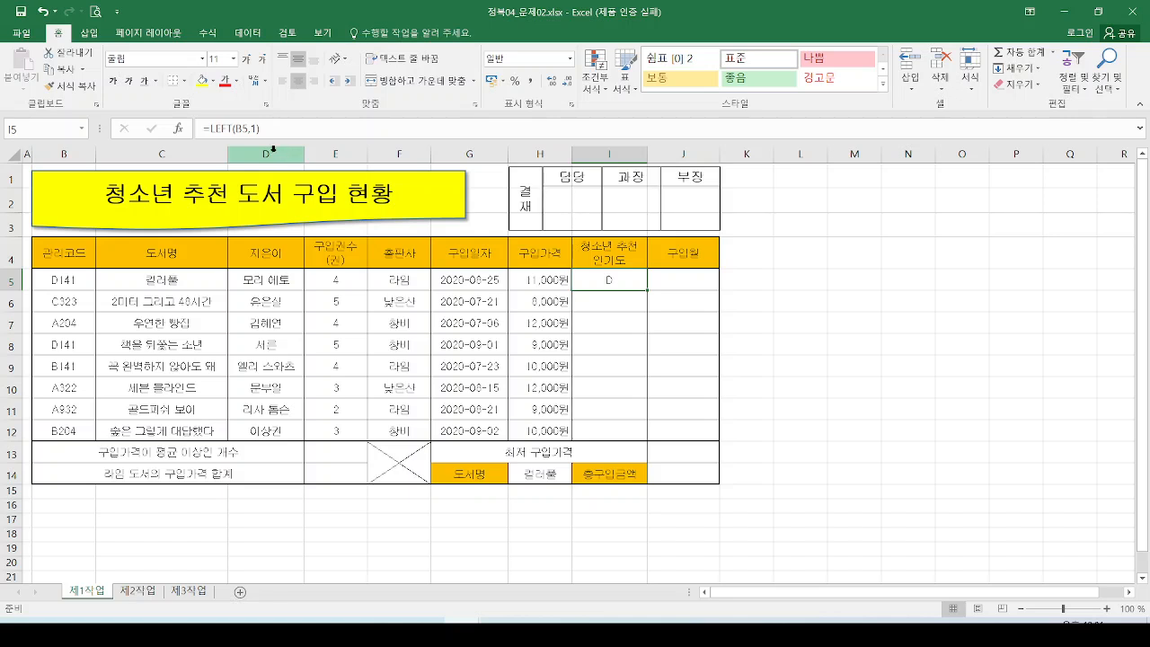
Wrap the LEFT(B5,1) expression in I5 in an IF function as its logical test.
{"action": "left_click_drag", "start_coordinate": [209, 129], "coordinate": [279, 130]}
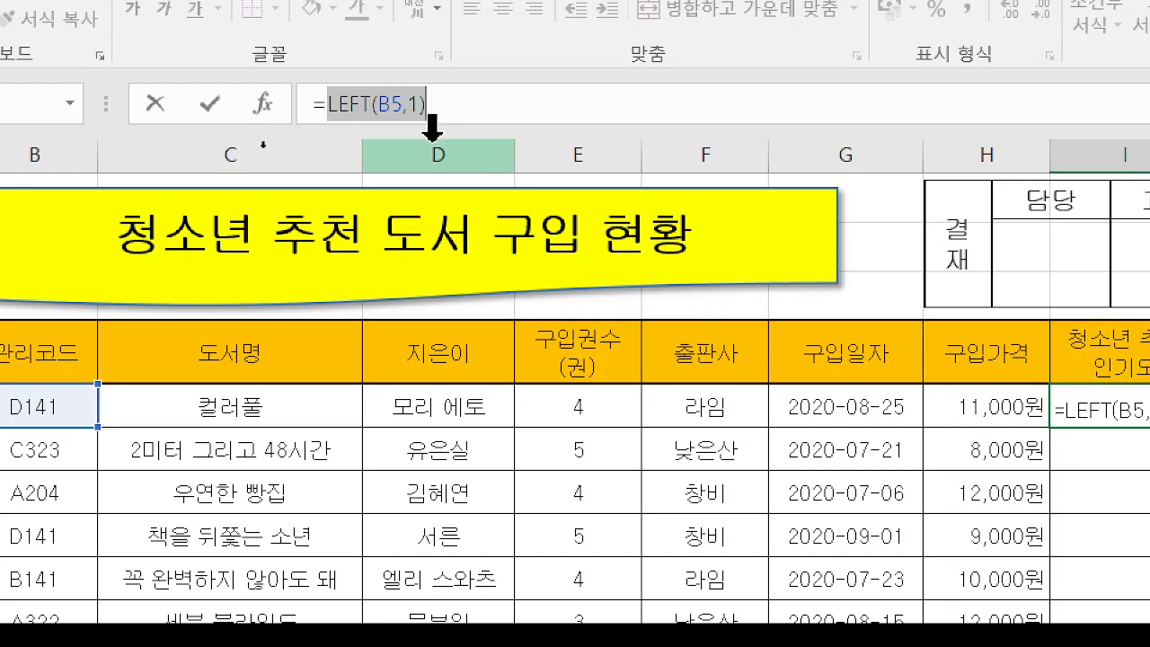
{"action": "left_click", "coordinate": [321, 100]}
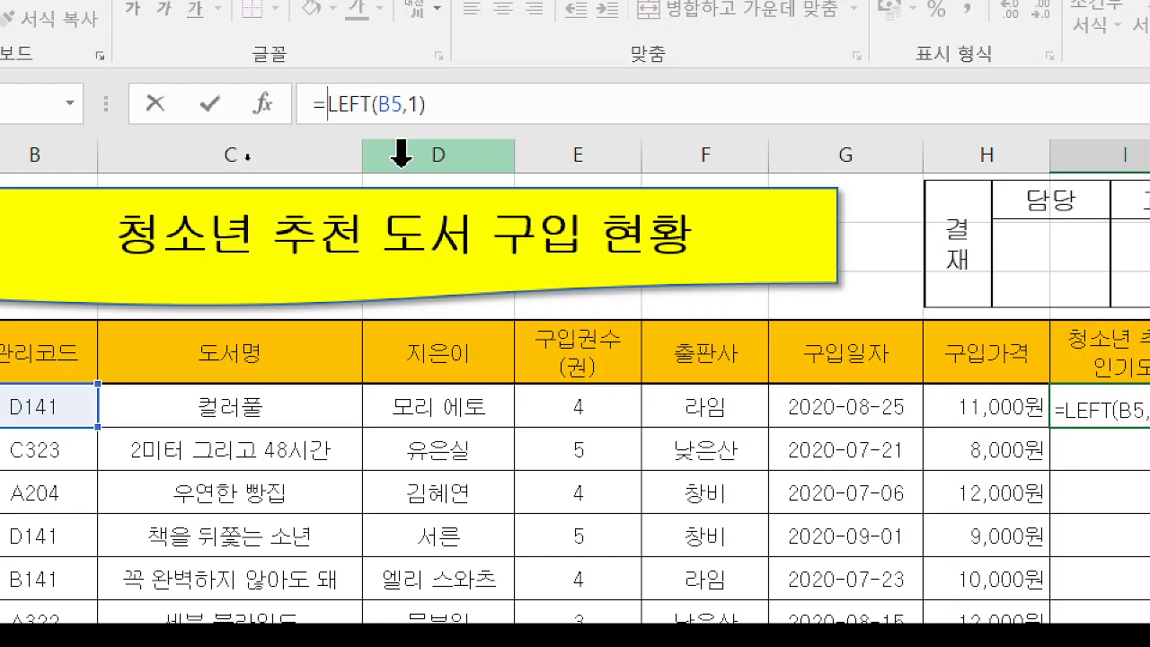
{"action": "type", "text": "if"}
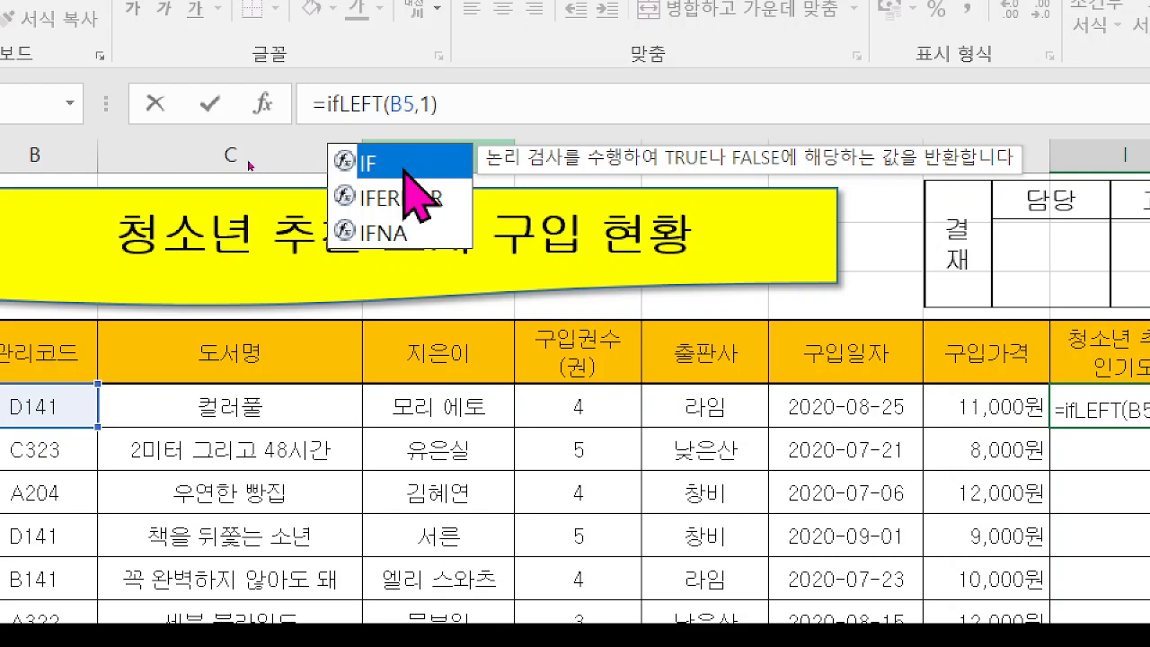
{"action": "double_click", "coordinate": [404, 166]}
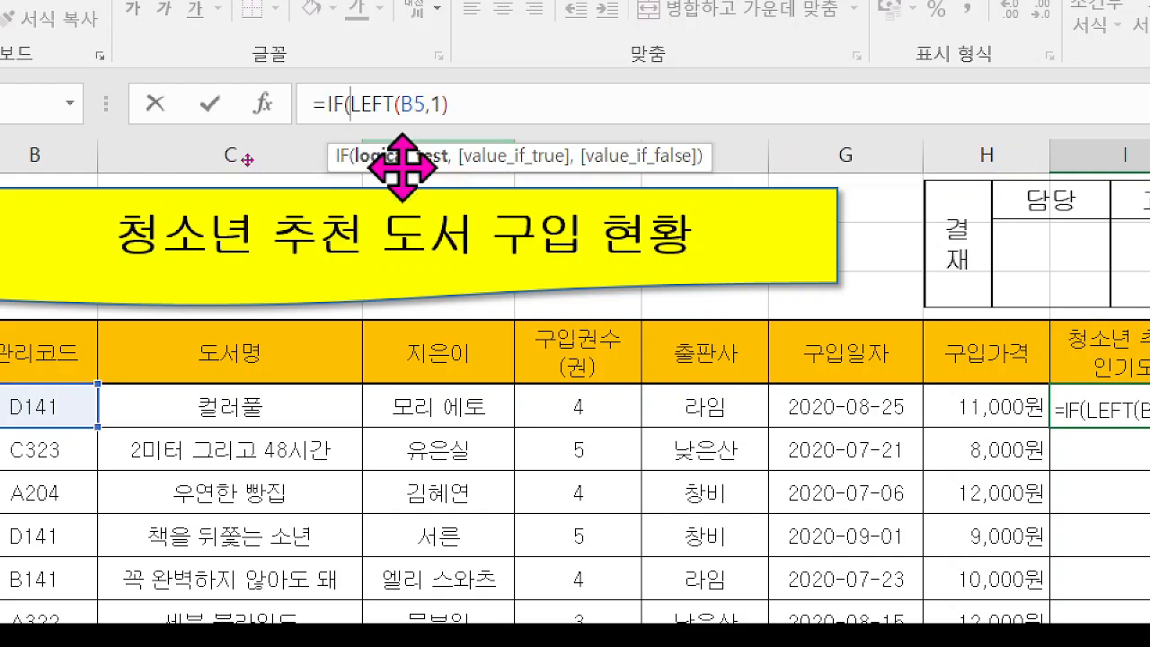
{"action": "left_click", "coordinate": [351, 105]}
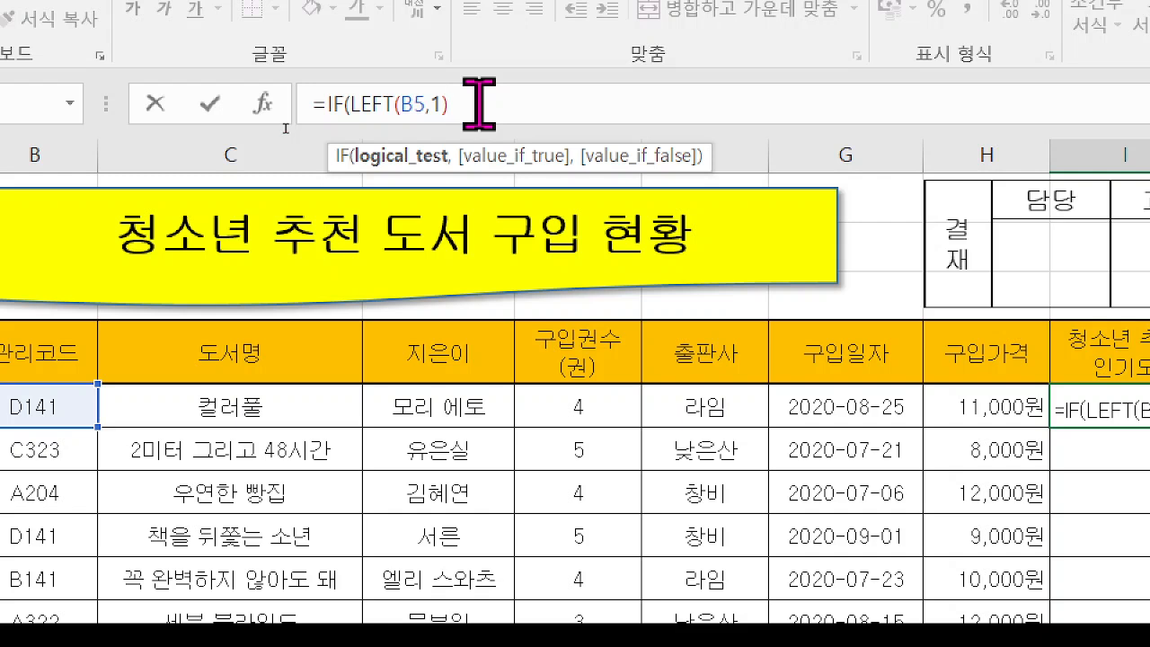
Complete the IF logical test by comparing LEFT(B5,1) with "A", and continue to the value-if-true argument.
{"action": "type", "text": "="}
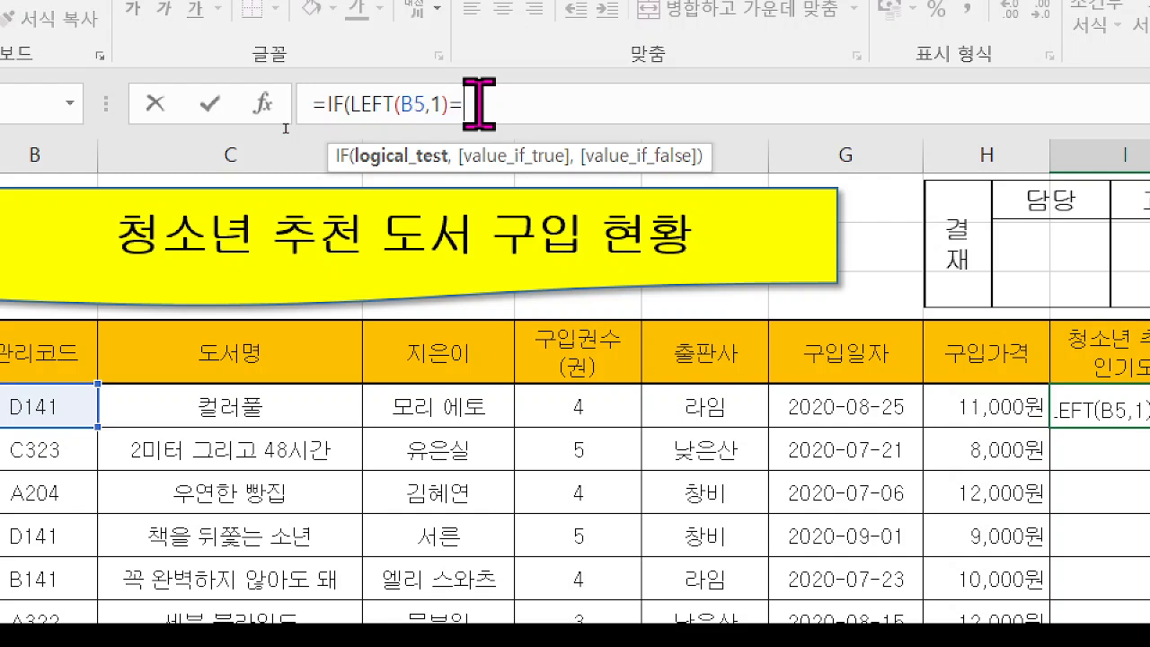
{"action": "type", "text": "\""}
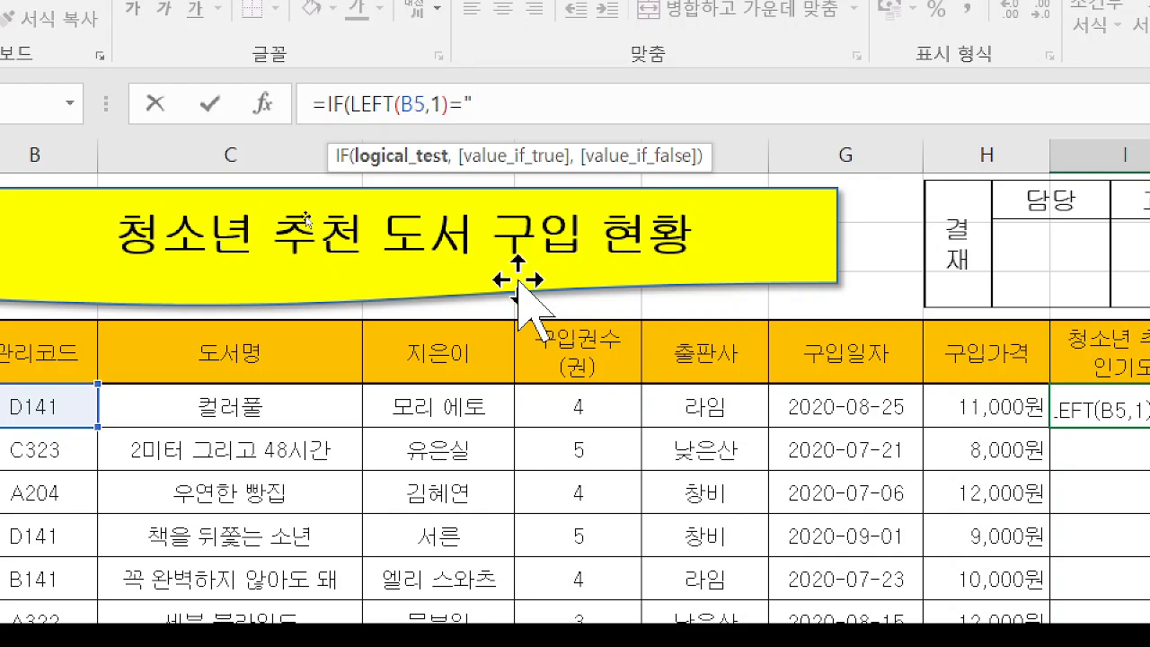
{"action": "type", "text": "A\""}
{"action": "type", "text": ","}
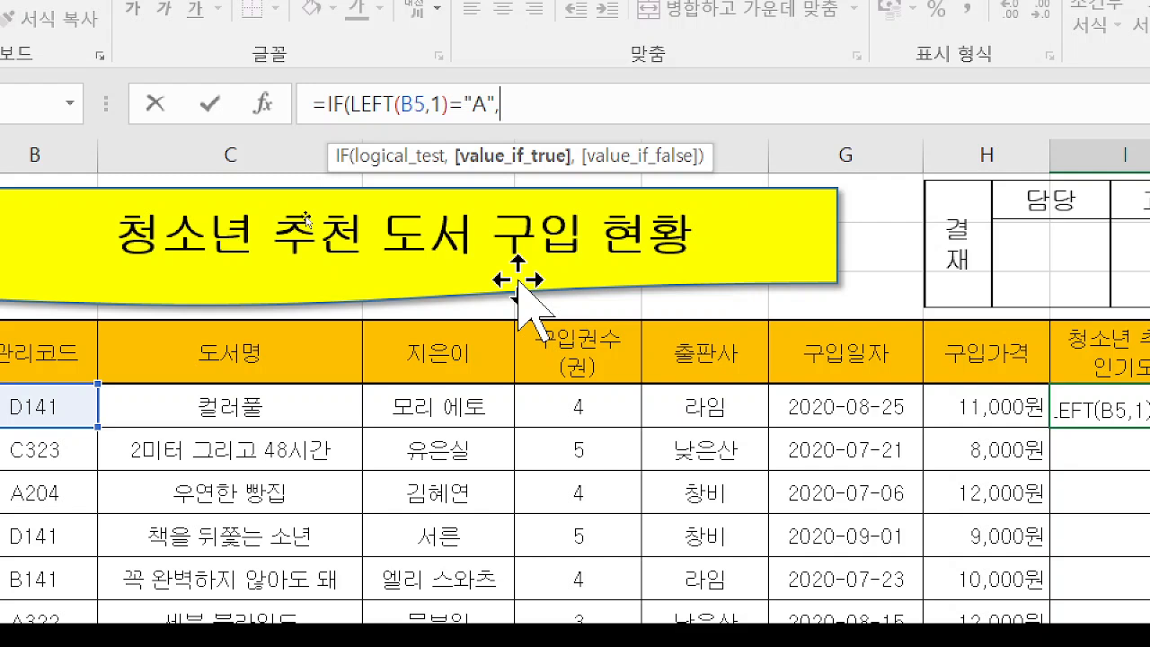
{"action": "type", "text": "\"ㅁ"}
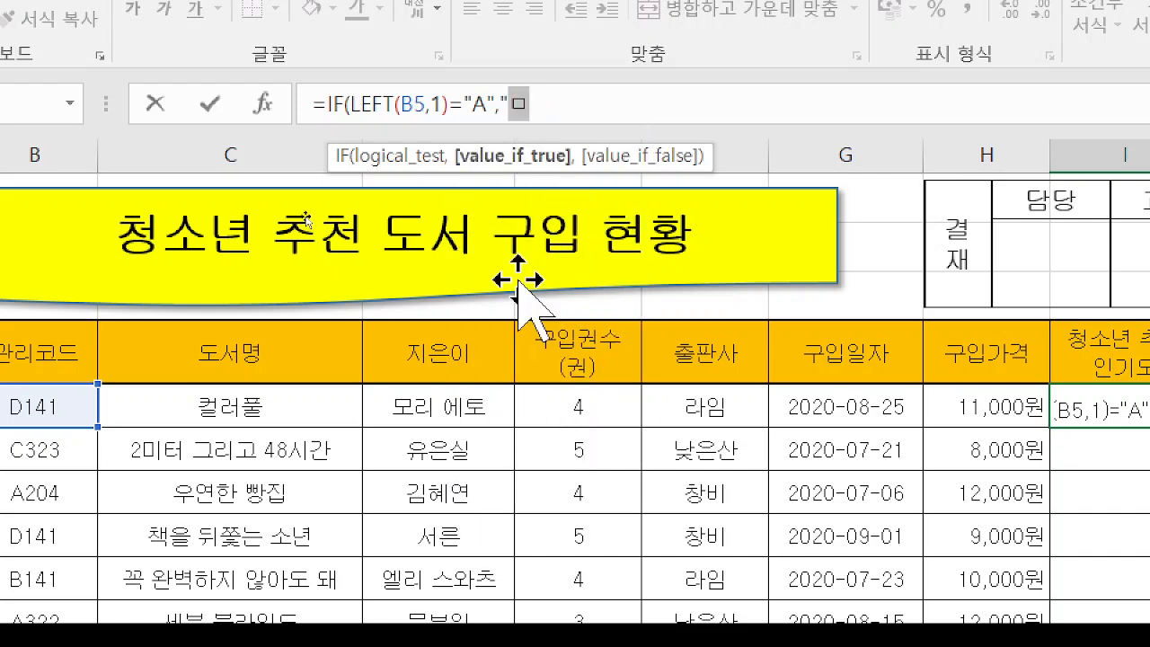
{"action": "key", "text": "Hangul_Hanja"}
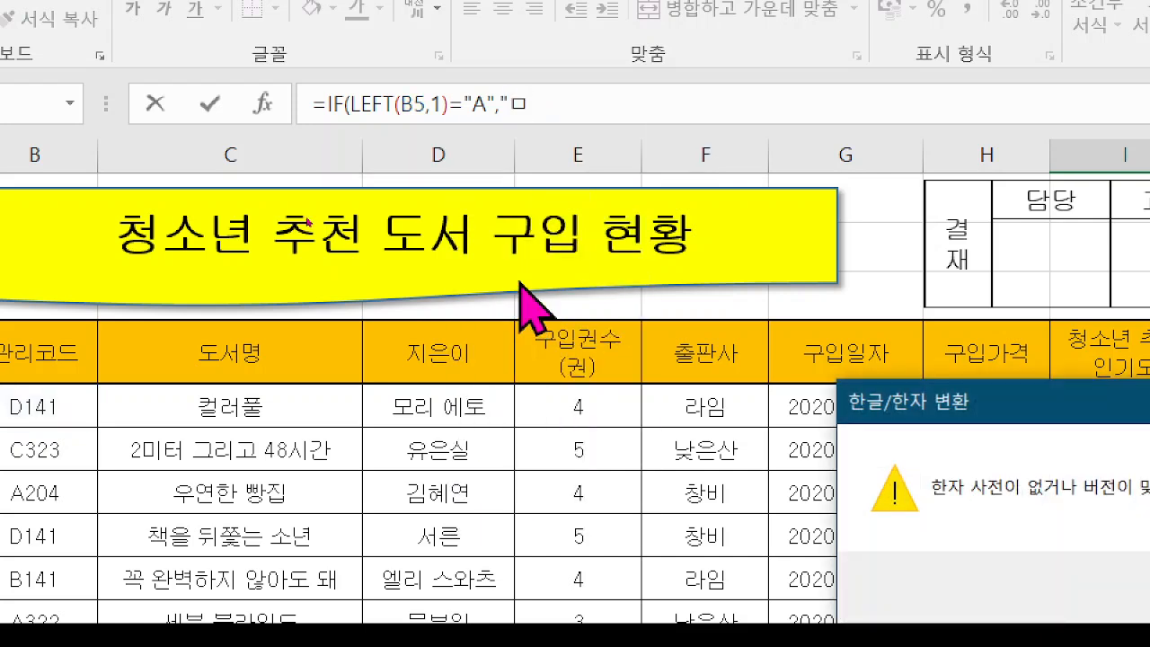
{"action": "key", "text": "Return"}
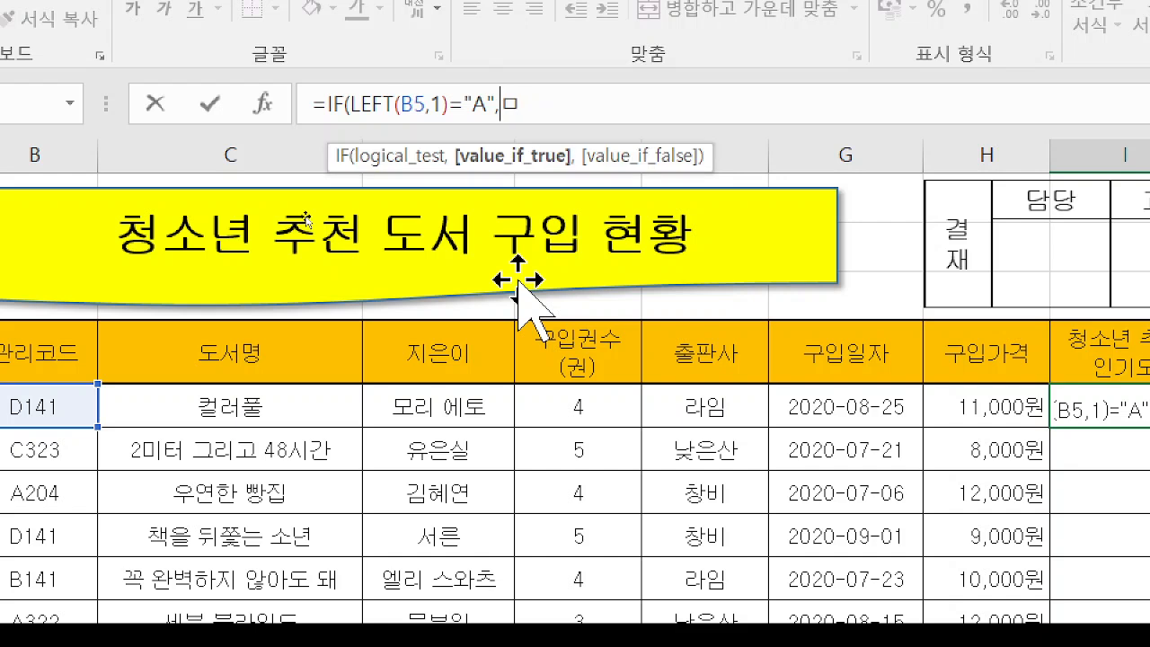
{"action": "key", "text": "BackSpace"}
Fill the value-if-true text with ▲▲▲, picking the solid triangle from the special characters offered for ㅁ.
{"action": "type", "text": "\"ㅁ"}
{"action": "key", "text": "Hangul_Hanja"}
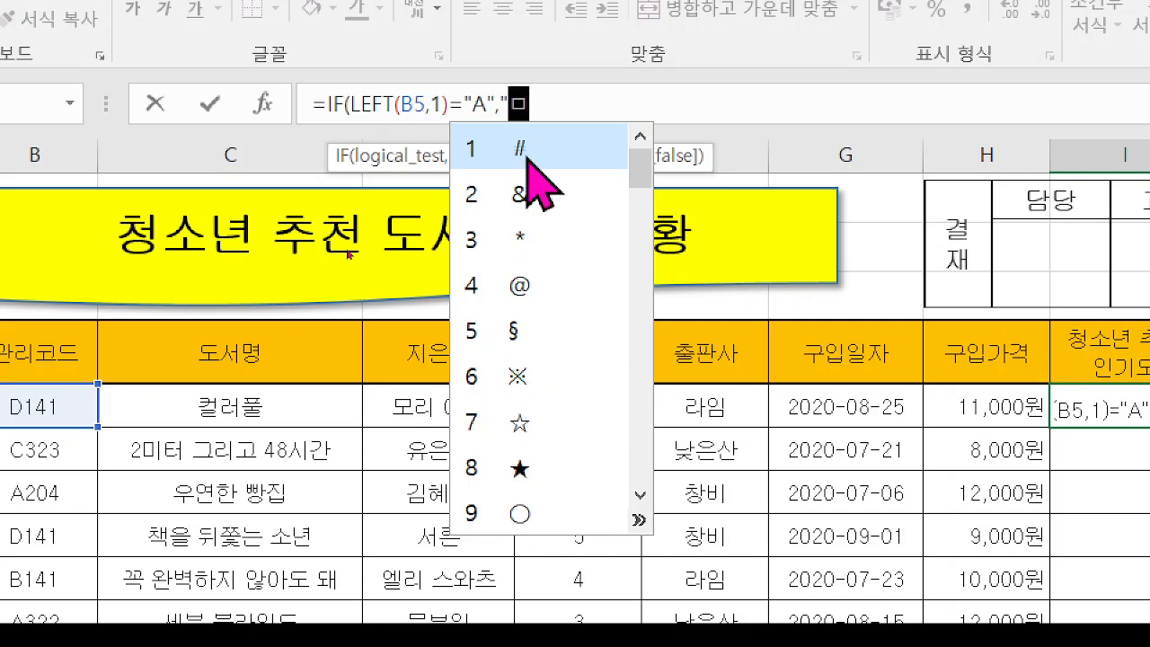
{"action": "left_click", "coordinate": [638, 519]}
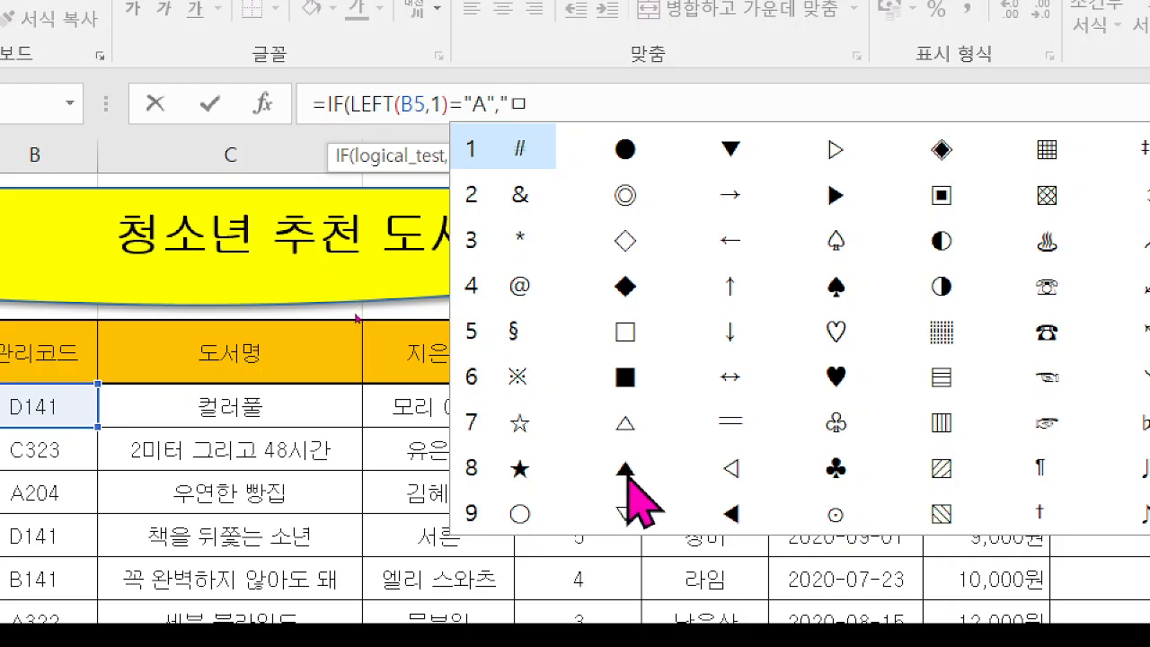
{"action": "left_click", "coordinate": [629, 477]}
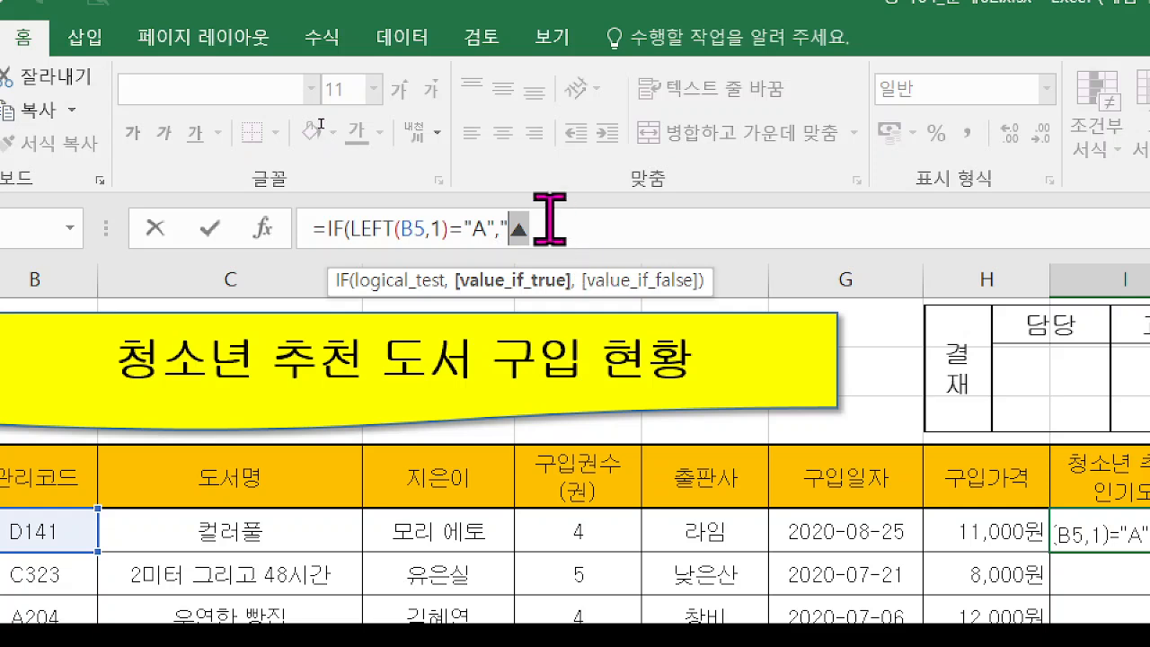
{"action": "type", "text": "▲▲"}
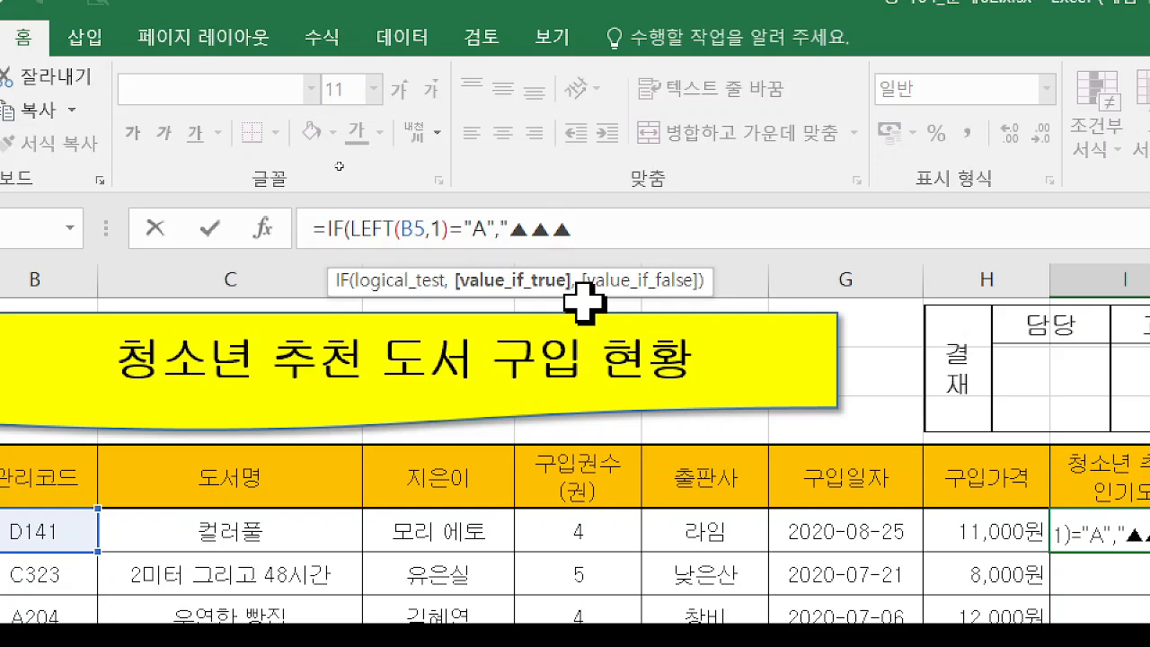
Close the ▲▲▲ text in the I5 formula and continue to the IF function's value-if-false argument.
{"action": "type", "text": "\","}
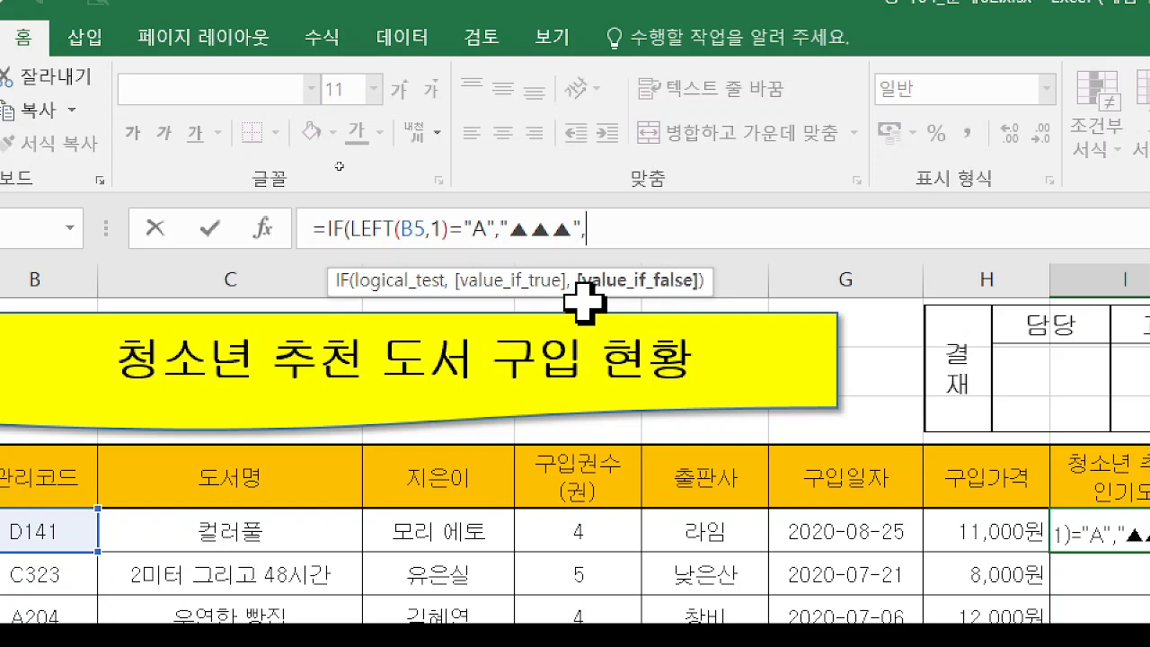
{"action": "left_click", "coordinate": [339, 166]}
{"action": "key", "text": "b"}
{"action": "mouse_move", "coordinate": [350, 207]}
{"action": "left_mouse_down"}
{"action": "mouse_move", "coordinate": [407, 244]}
{"action": "mouse_move", "coordinate": [583, 247]}
{"action": "left_mouse_up"}
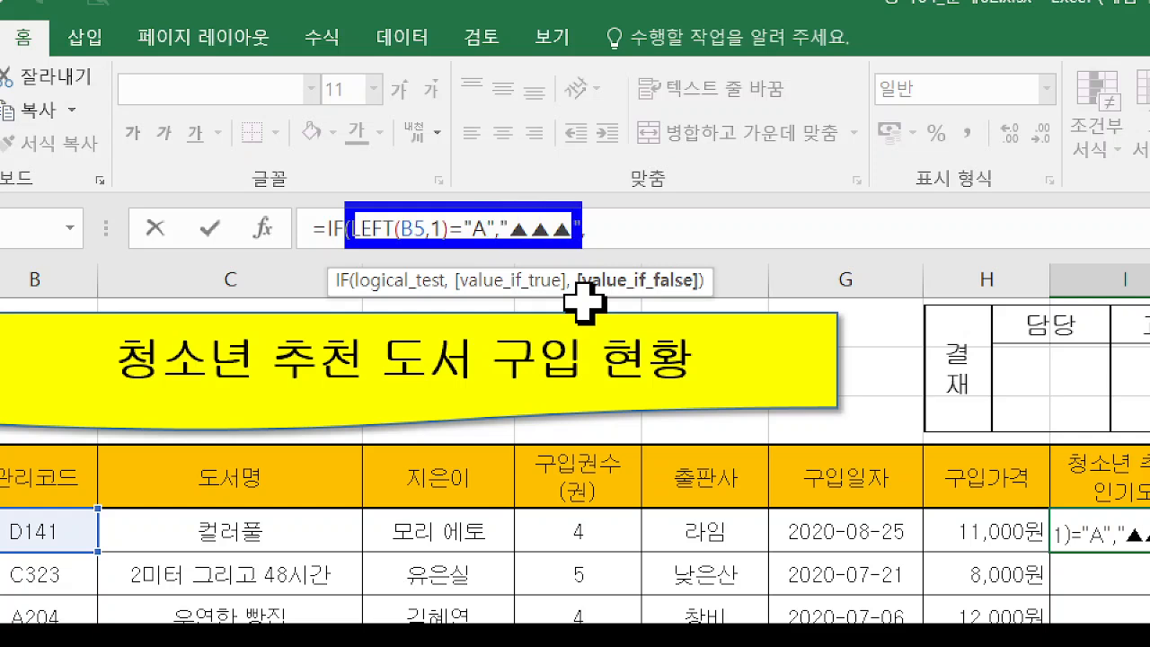
{"action": "left_click_drag", "start_coordinate": [545, 182], "coordinate": [449, 280]}
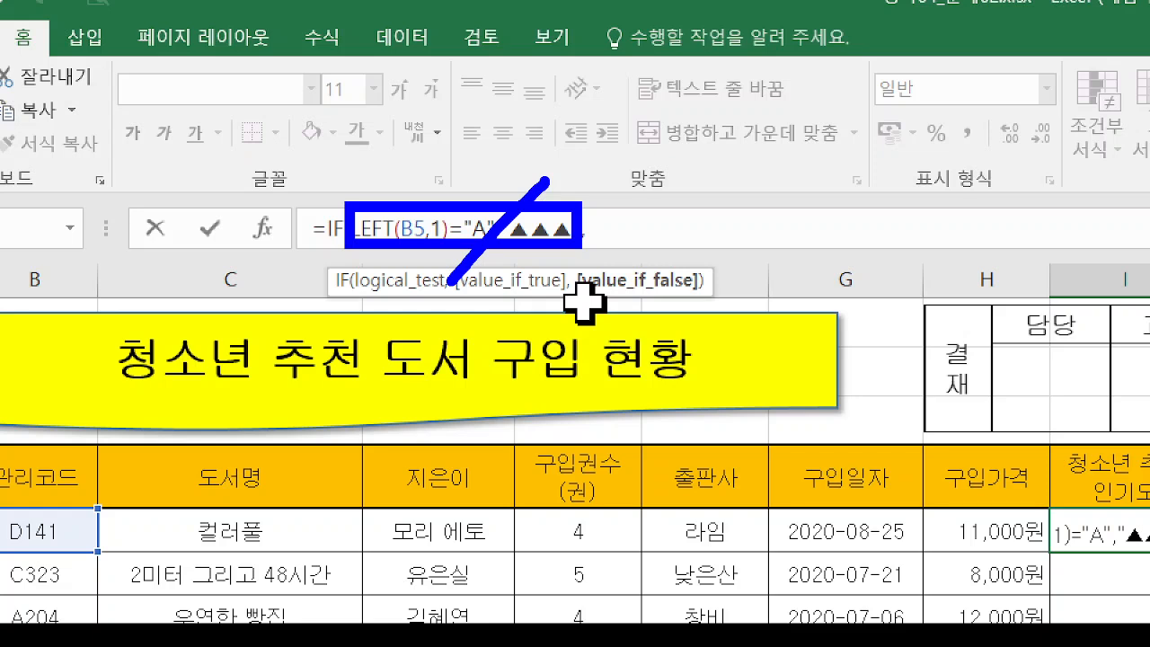
{"action": "mouse_move", "coordinate": [597, 255]}
{"action": "left_mouse_down"}
{"action": "mouse_move", "coordinate": [644, 242]}
{"action": "mouse_move", "coordinate": [948, 255]}
{"action": "mouse_move", "coordinate": [917, 264]}
{"action": "left_mouse_up"}
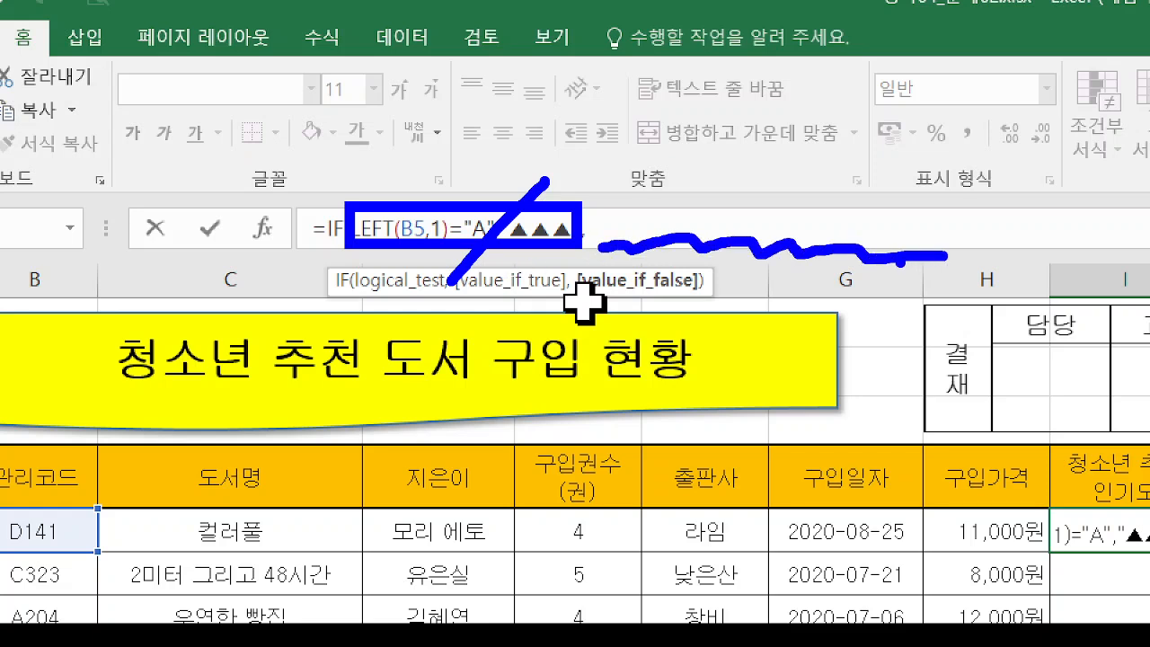
{"action": "key", "text": "Escape"}
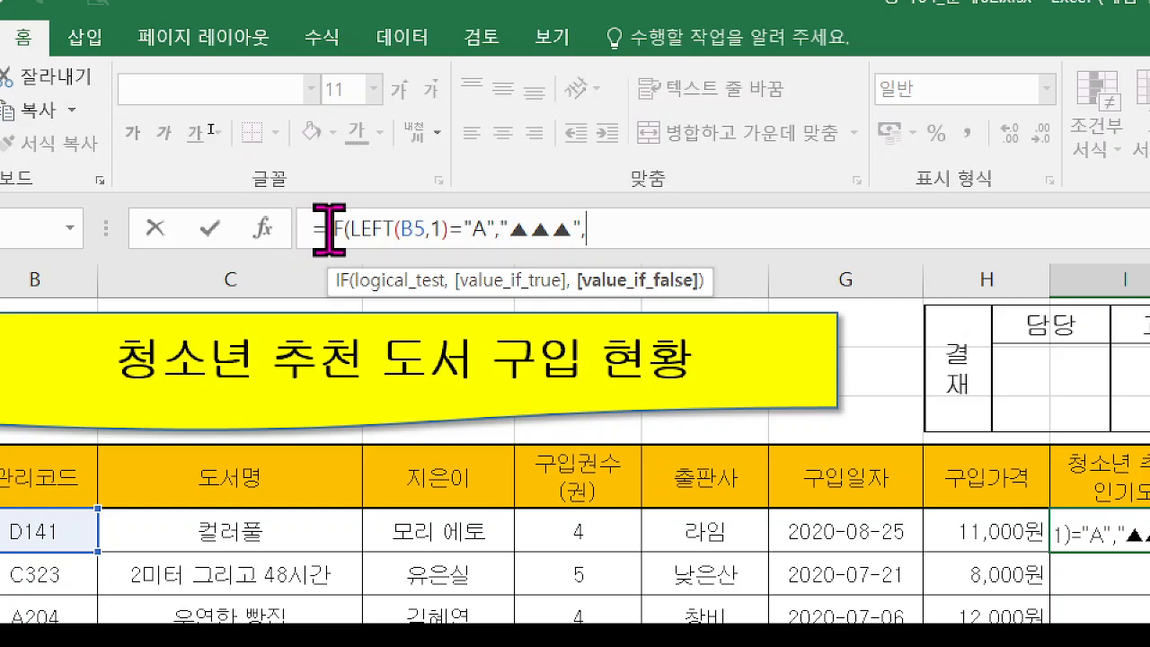
Copy the IF(LEFT(B5,1)="A","▲▲▲", portion of the I5 formula, leaving out the equals sign.
{"action": "left_click_drag", "start_coordinate": [329, 229], "coordinate": [595, 229]}
{"action": "key", "text": "ctrl+c"}
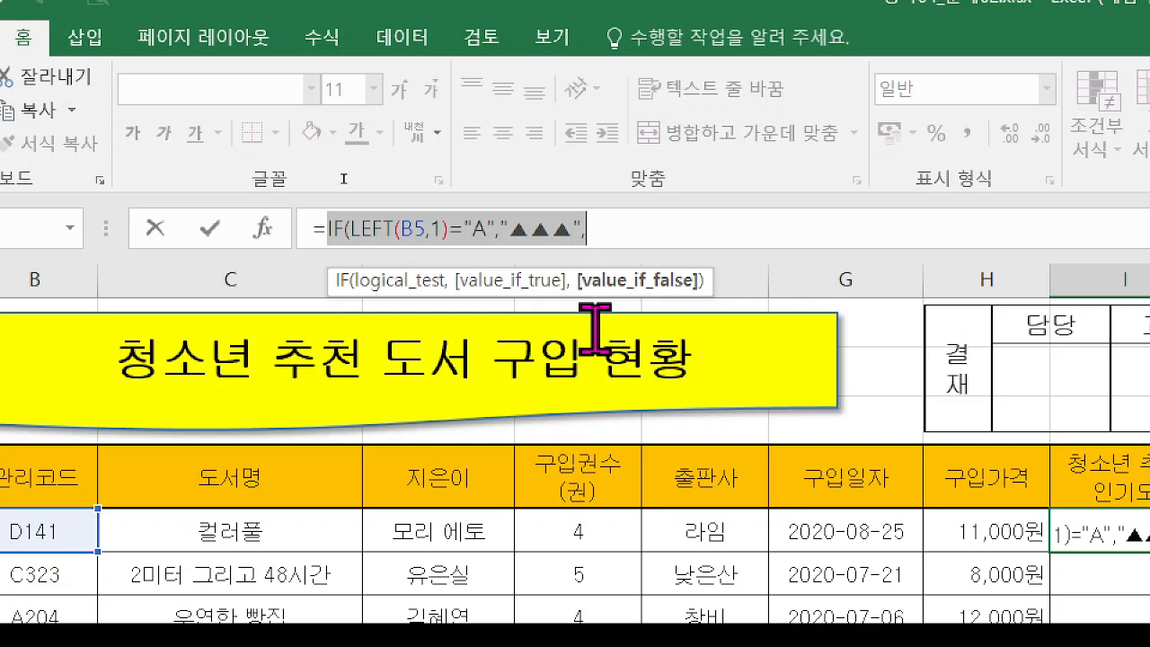
{"action": "mouse_move", "coordinate": [342, 205]}
{"action": "left_mouse_down"}
{"action": "mouse_move", "coordinate": [329, 241]}
{"action": "mouse_move", "coordinate": [342, 243]}
{"action": "left_mouse_up"}
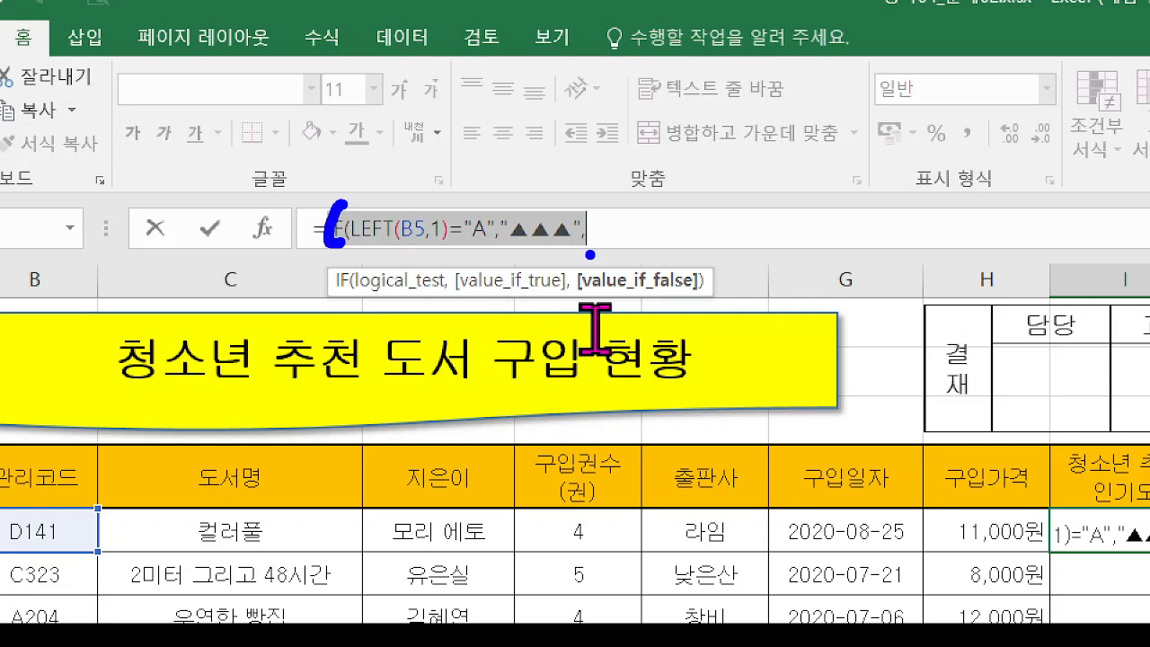
{"action": "mouse_move", "coordinate": [595, 250]}
{"action": "left_mouse_down"}
{"action": "mouse_move", "coordinate": [566, 237]}
{"action": "mouse_move", "coordinate": [606, 271]}
{"action": "left_mouse_up"}
{"action": "key", "text": "Escape"}
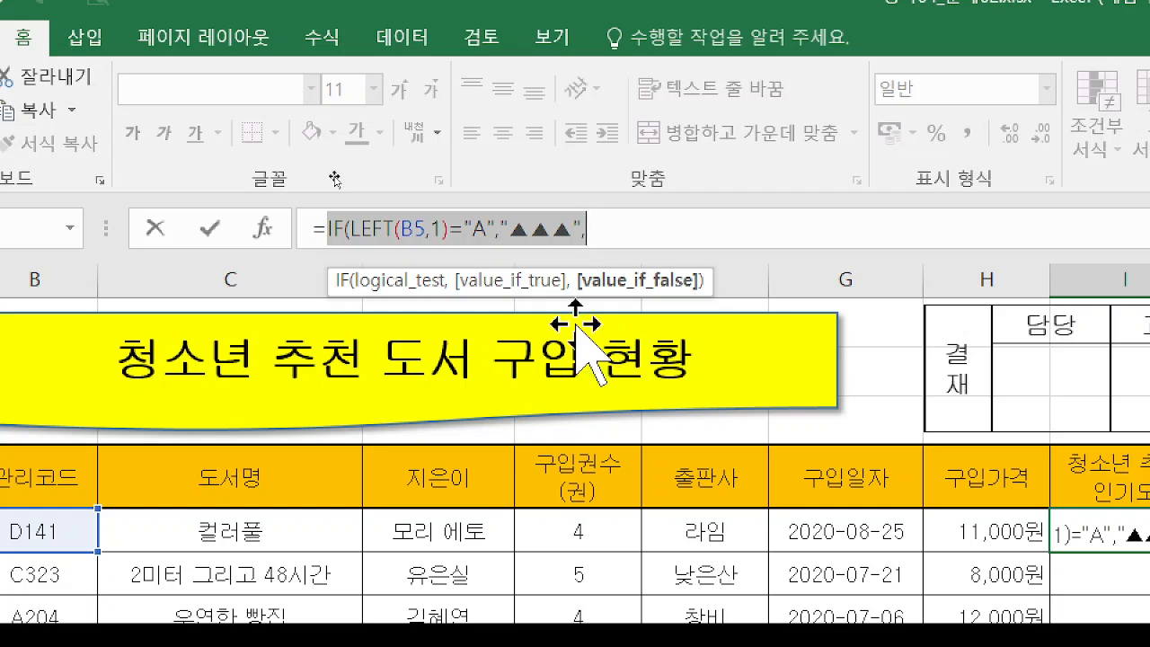
{"action": "key", "text": "ctrl+2"}
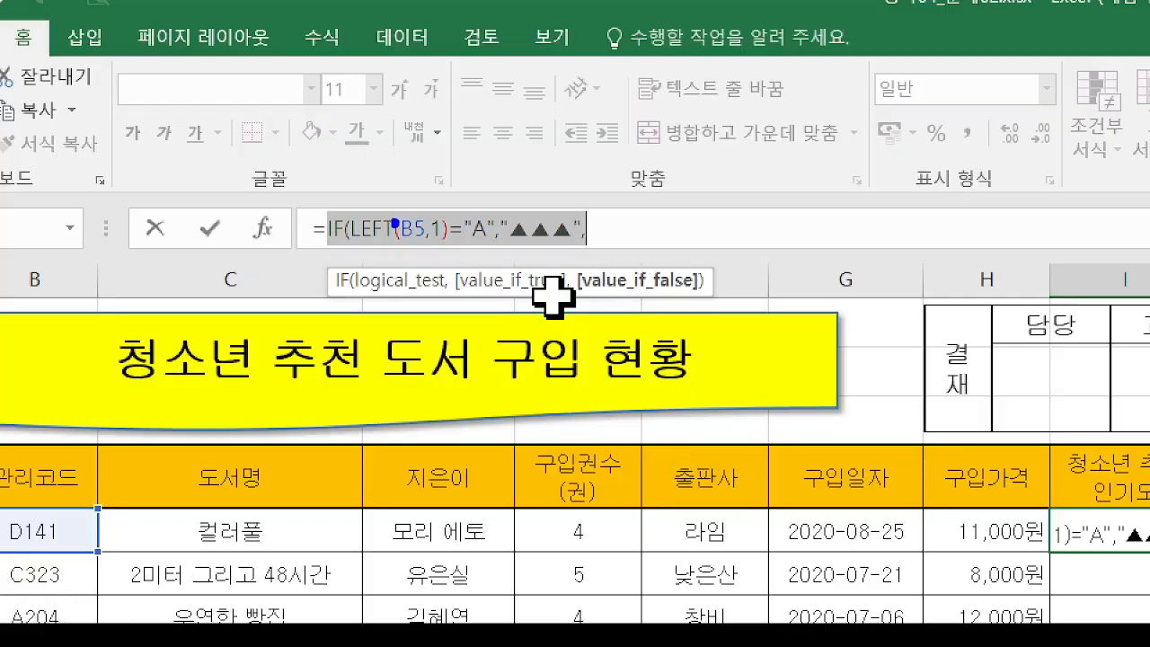
{"action": "mouse_move", "coordinate": [359, 201]}
{"action": "left_mouse_down"}
{"action": "mouse_move", "coordinate": [359, 214]}
{"action": "mouse_move", "coordinate": [583, 247]}
{"action": "mouse_move", "coordinate": [968, 249]}
{"action": "left_mouse_up"}
{"action": "left_click", "coordinate": [630, 171]}
{"action": "left_click_drag", "start_coordinate": [630, 189], "coordinate": [632, 241]}
{"action": "mouse_move", "coordinate": [712, 171]}
{"action": "left_mouse_down"}
{"action": "mouse_move", "coordinate": [701, 161]}
{"action": "mouse_move", "coordinate": [672, 241]}
{"action": "mouse_move", "coordinate": [737, 217]}
{"action": "left_mouse_up"}
{"action": "key", "text": "Escape"}
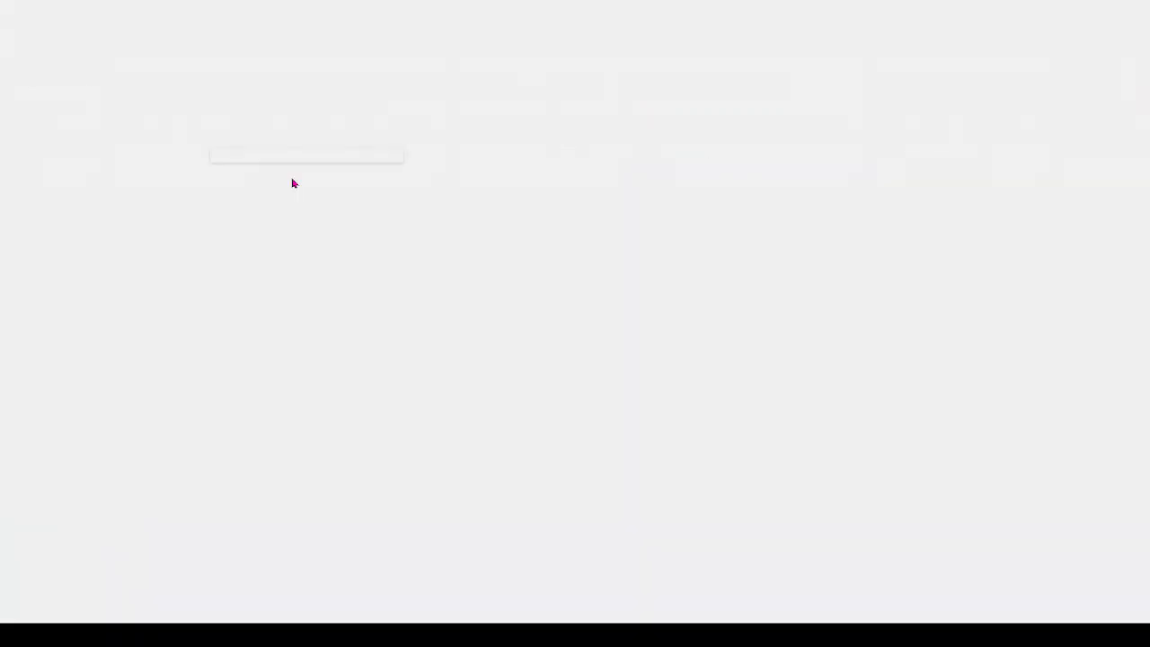
Paste the copied IF portion at the end of the I5 formula as the value-if-false argument.
{"action": "left_click", "coordinate": [640, 222]}
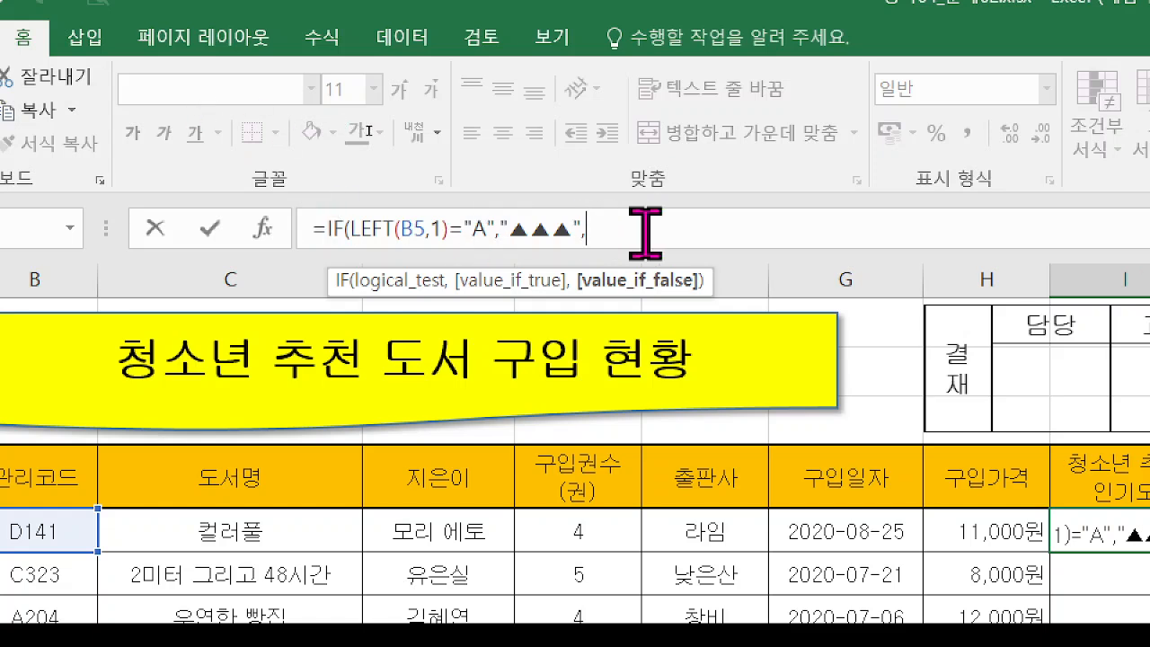
{"action": "key", "text": "ctrl+v"}
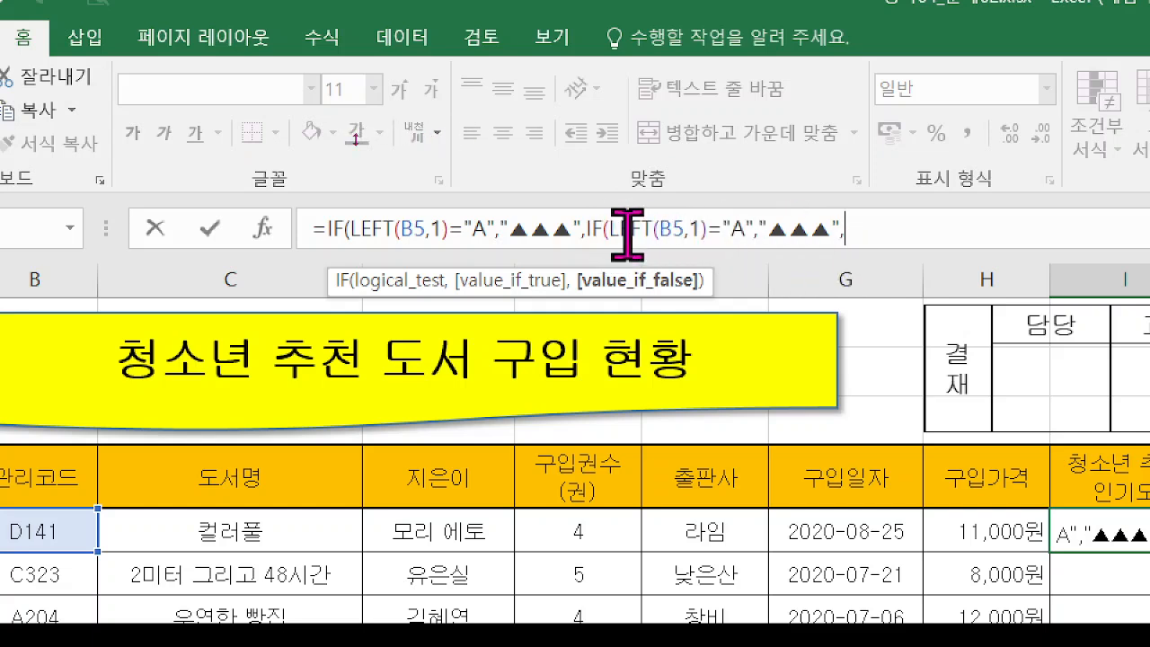
{"action": "left_click_drag", "start_coordinate": [367, 239], "coordinate": [480, 242]}
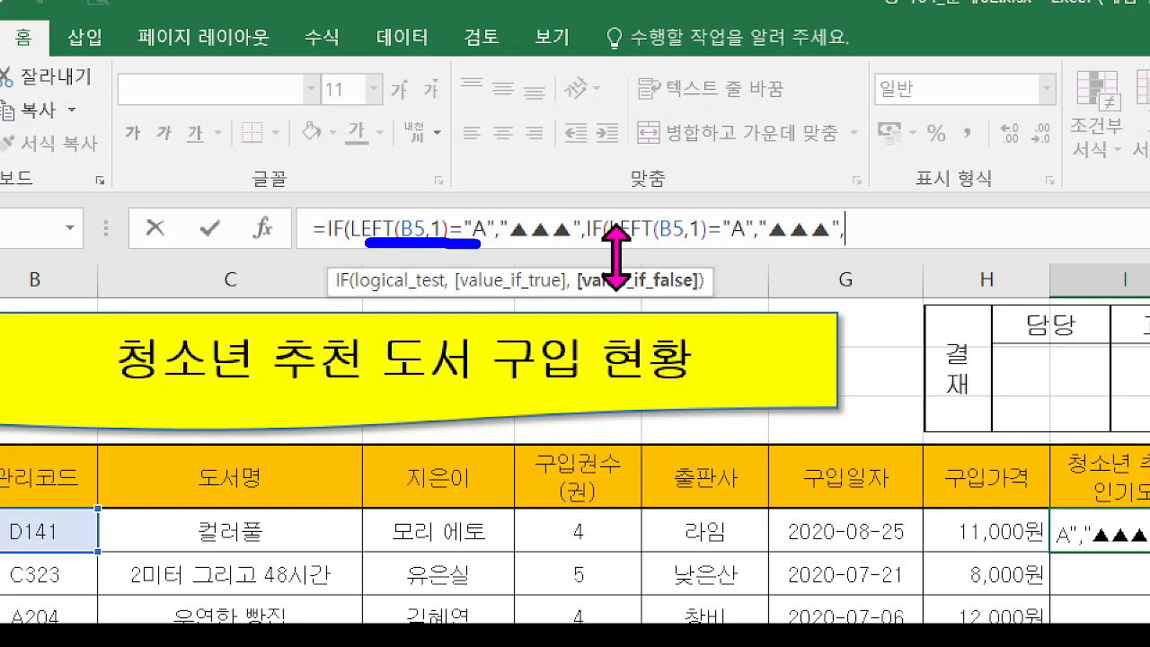
{"action": "left_click_drag", "start_coordinate": [601, 243], "coordinate": [745, 245]}
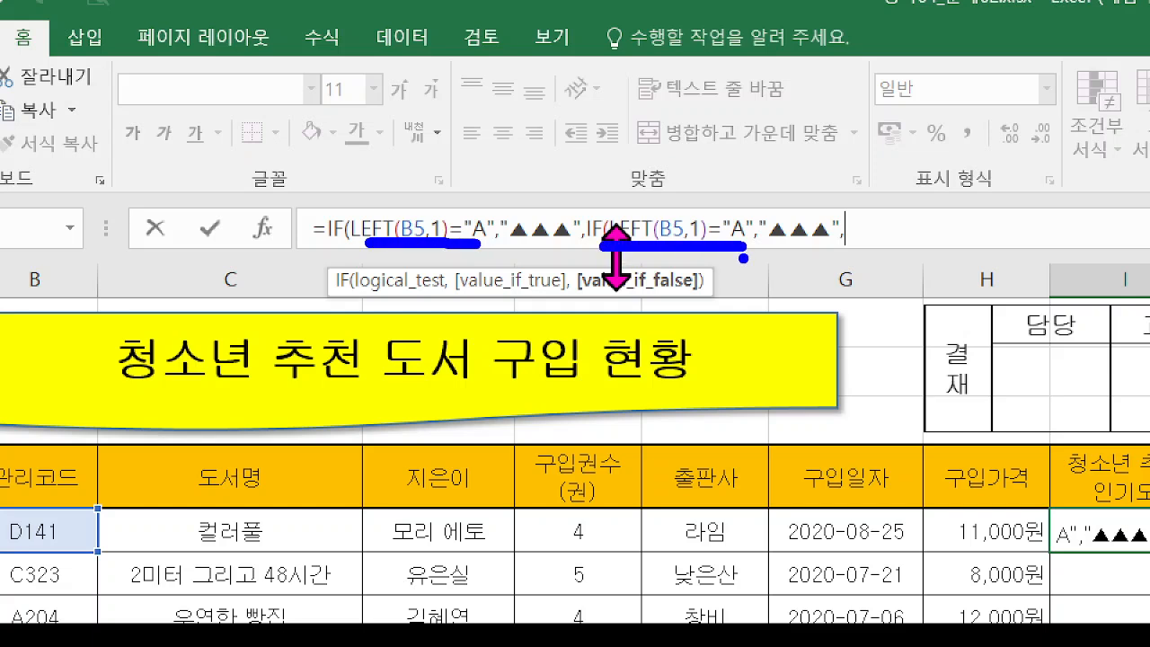
{"action": "mouse_move", "coordinate": [744, 248]}
{"action": "left_mouse_down"}
{"action": "mouse_move", "coordinate": [742, 225]}
{"action": "mouse_move", "coordinate": [735, 260]}
{"action": "left_mouse_up"}
{"action": "mouse_move", "coordinate": [740, 221]}
{"action": "left_mouse_down"}
{"action": "mouse_move", "coordinate": [738, 264]}
{"action": "mouse_move", "coordinate": [721, 262]}
{"action": "left_mouse_up"}
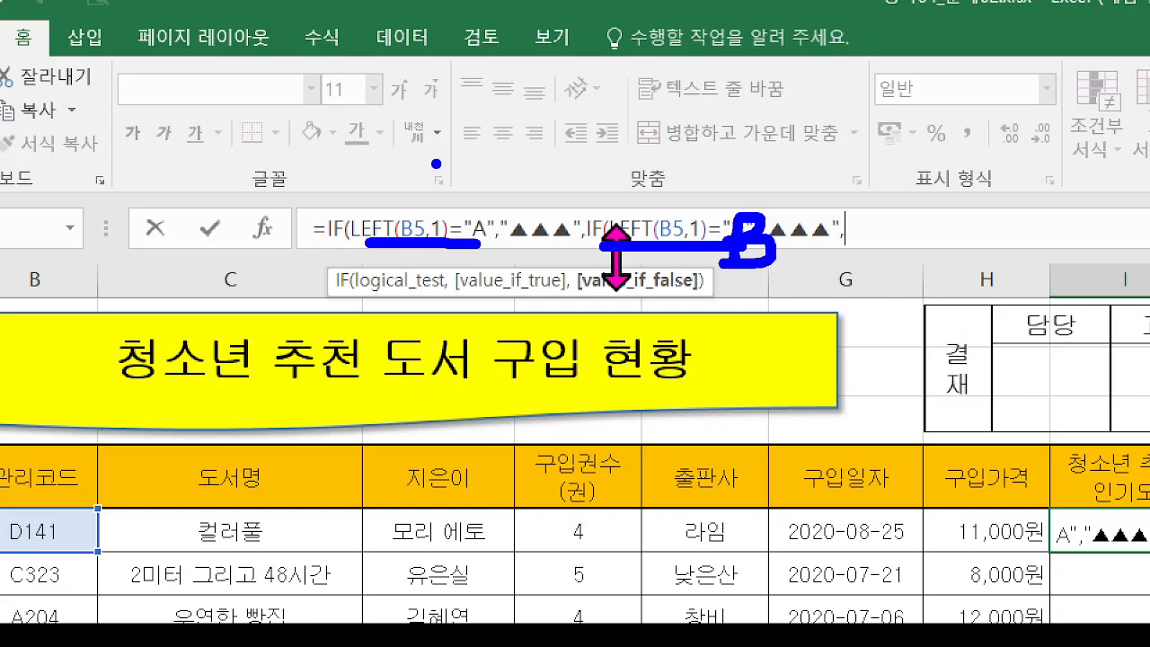
{"action": "mouse_move", "coordinate": [435, 163]}
{"action": "left_mouse_down"}
{"action": "mouse_move", "coordinate": [505, 153]}
{"action": "mouse_move", "coordinate": [600, 162]}
{"action": "left_mouse_up"}
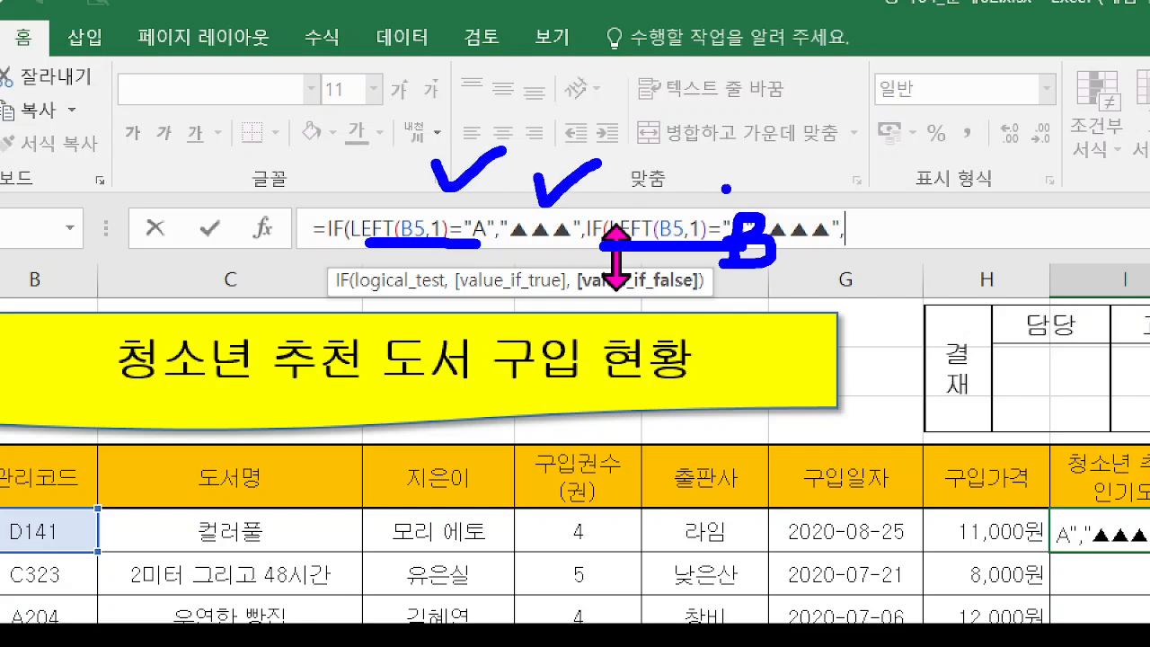
{"action": "left_click_drag", "start_coordinate": [739, 170], "coordinate": [793, 166]}
{"action": "left_click_drag", "start_coordinate": [813, 205], "coordinate": [878, 188]}
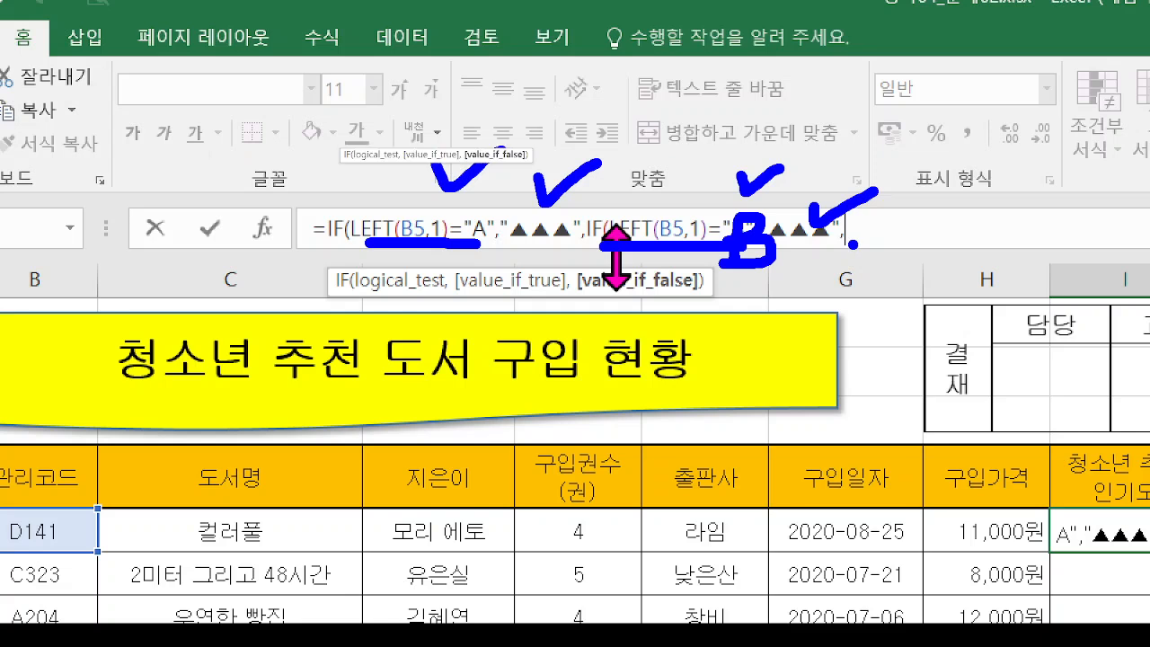
{"action": "key", "text": "Escape"}
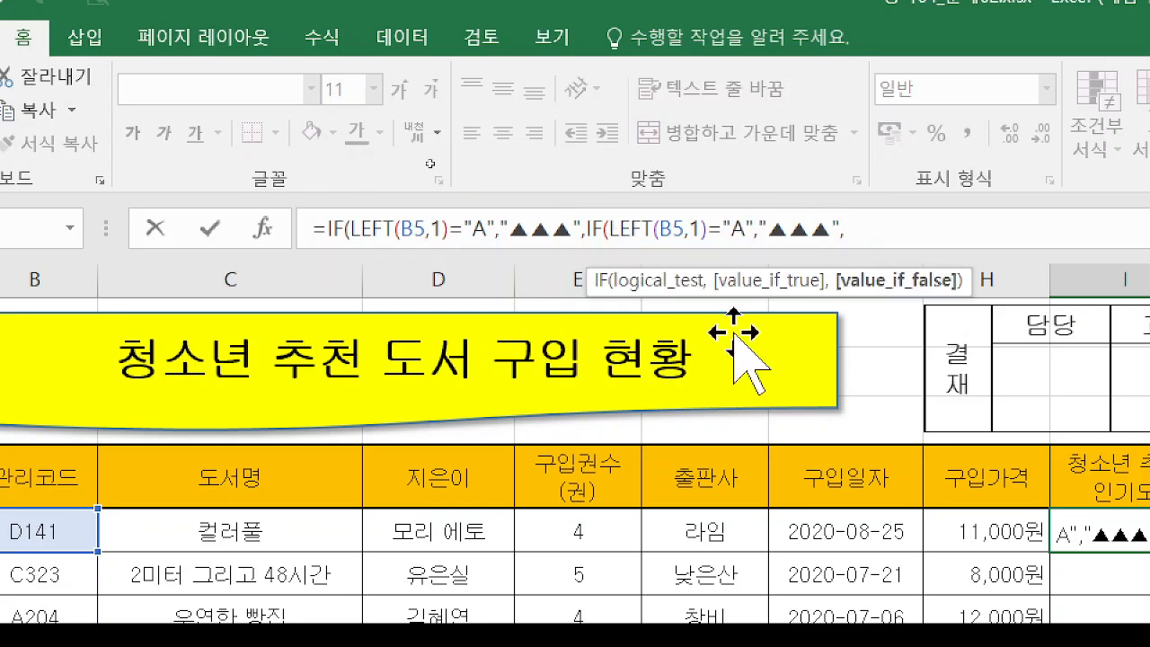
Remove the letter A from between the quotes in the nested IF's logical test.
{"action": "left_click", "coordinate": [748, 229]}
{"action": "key", "text": "BackSpace"}
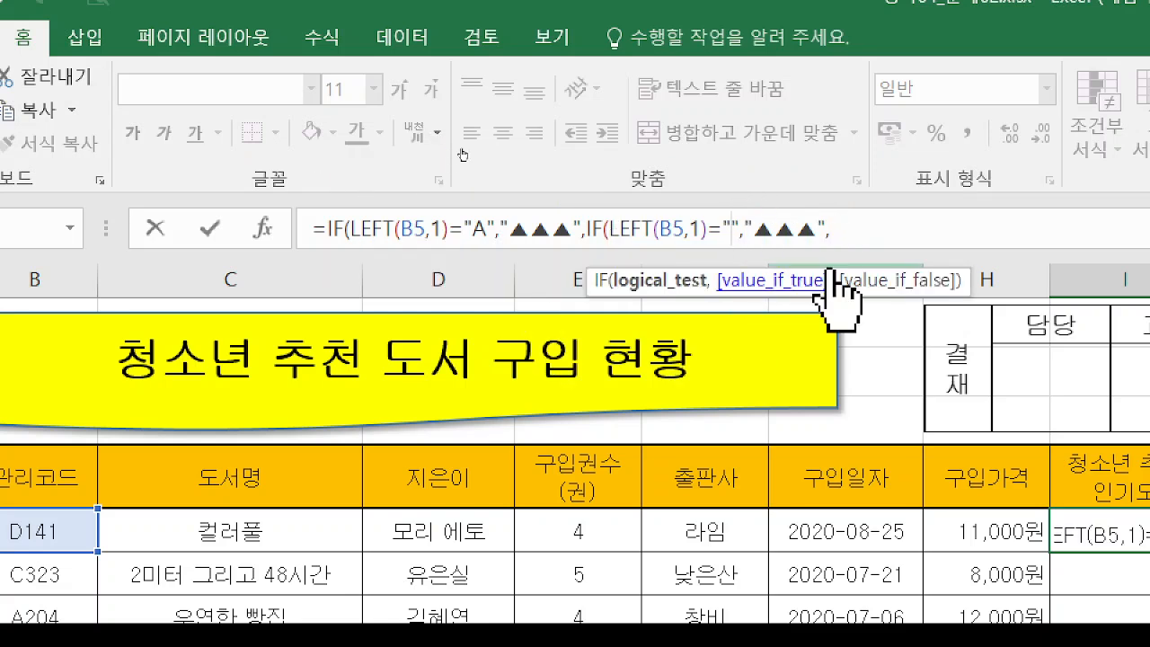
{"action": "type", "text": "ㅠ"}
{"action": "key", "text": "Hangul"}
{"action": "key", "text": "BackSpace"}
{"action": "key", "text": "Return"}
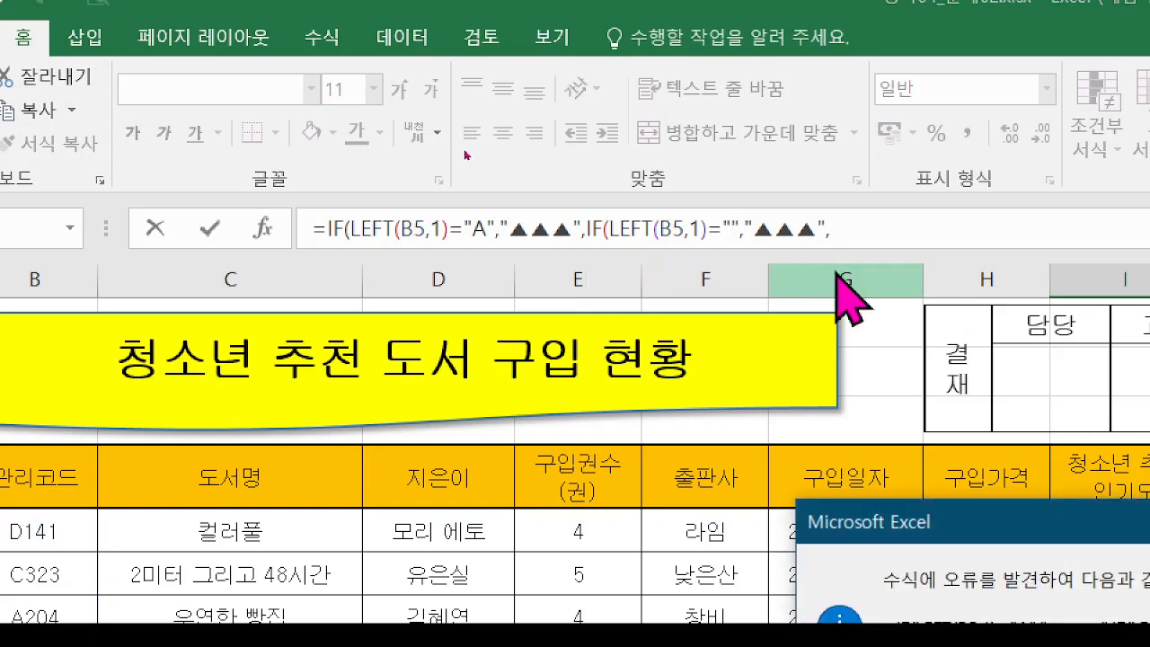
{"action": "left_click_drag", "start_coordinate": [933, 530], "coordinate": [440, 349]}
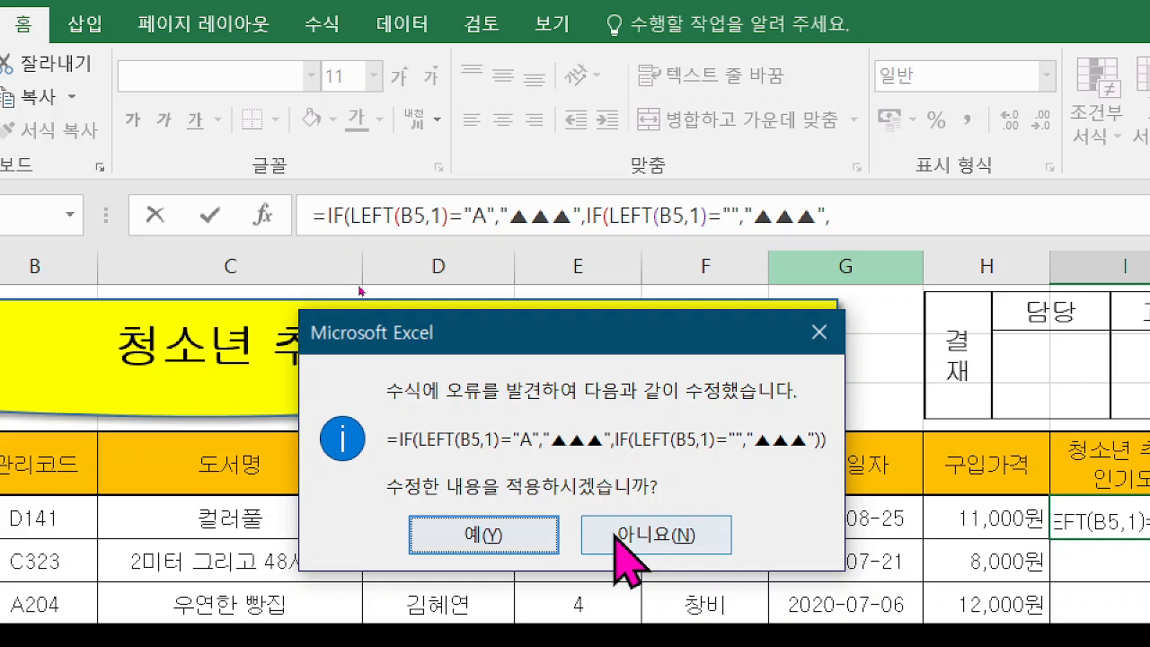
{"action": "left_click", "coordinate": [616, 533]}
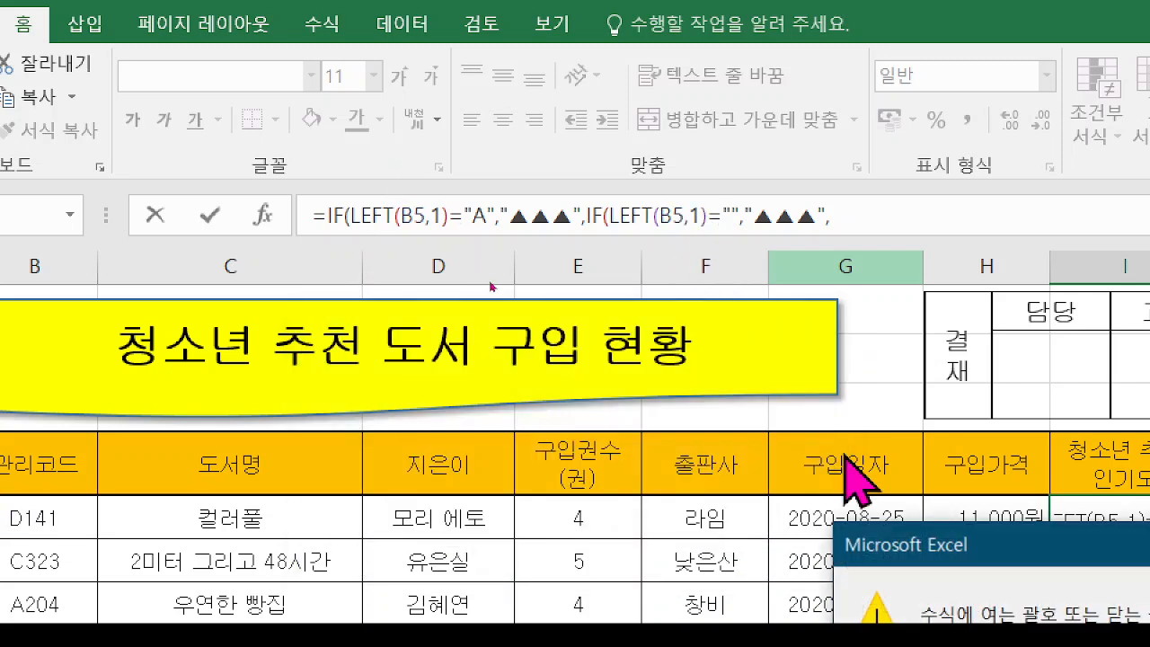
{"action": "left_click_drag", "start_coordinate": [881, 546], "coordinate": [377, 307]}
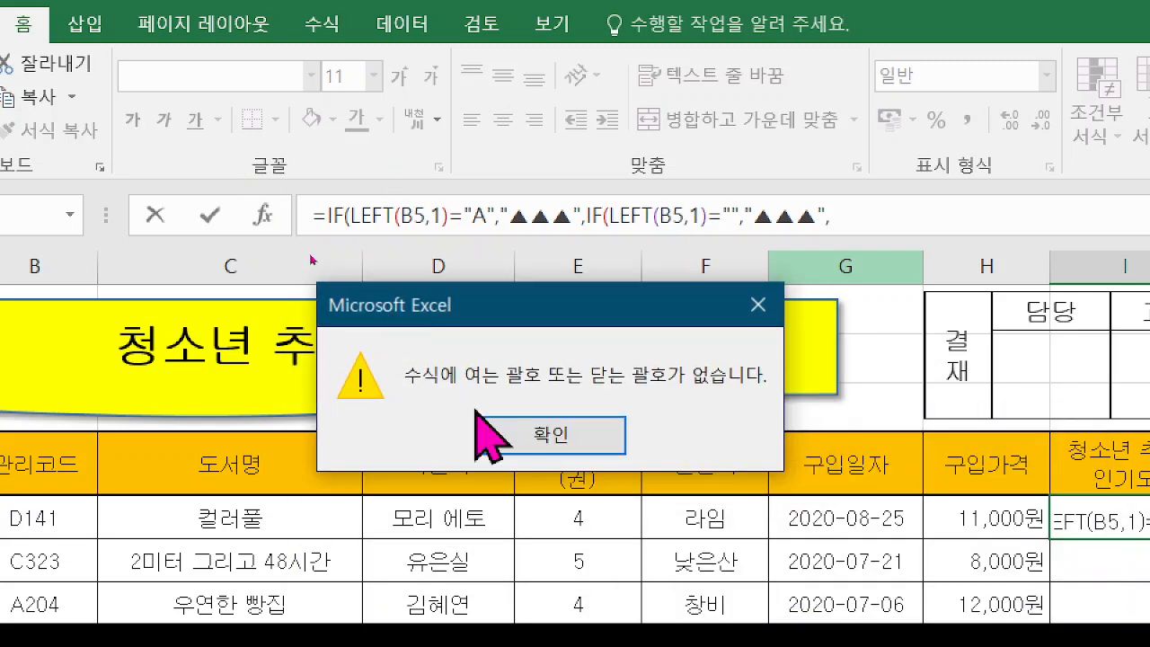
{"action": "left_click", "coordinate": [568, 422]}
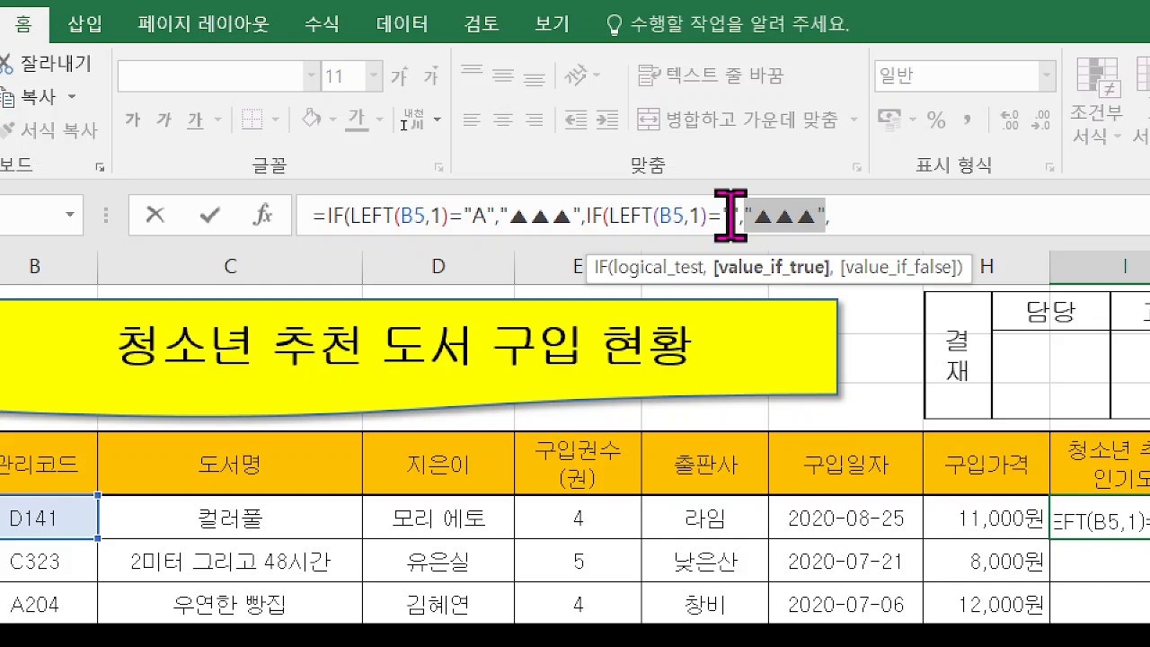
Enter B between the empty quotes so the nested IF's logical test reads LEFT(B5,1)="B".
{"action": "left_click", "coordinate": [686, 216]}
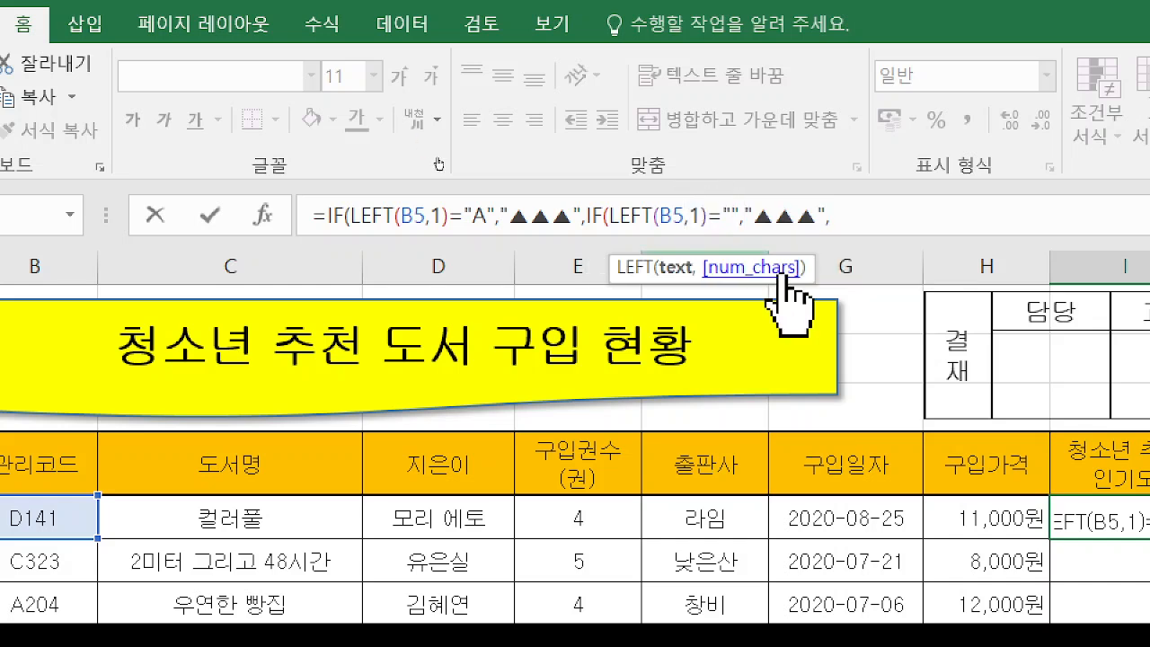
{"action": "key", "text": "Right"}
{"action": "key", "text": "Right"}
{"action": "key", "text": "Right"}
{"action": "key", "text": "Right"}
{"action": "key", "text": "Right"}
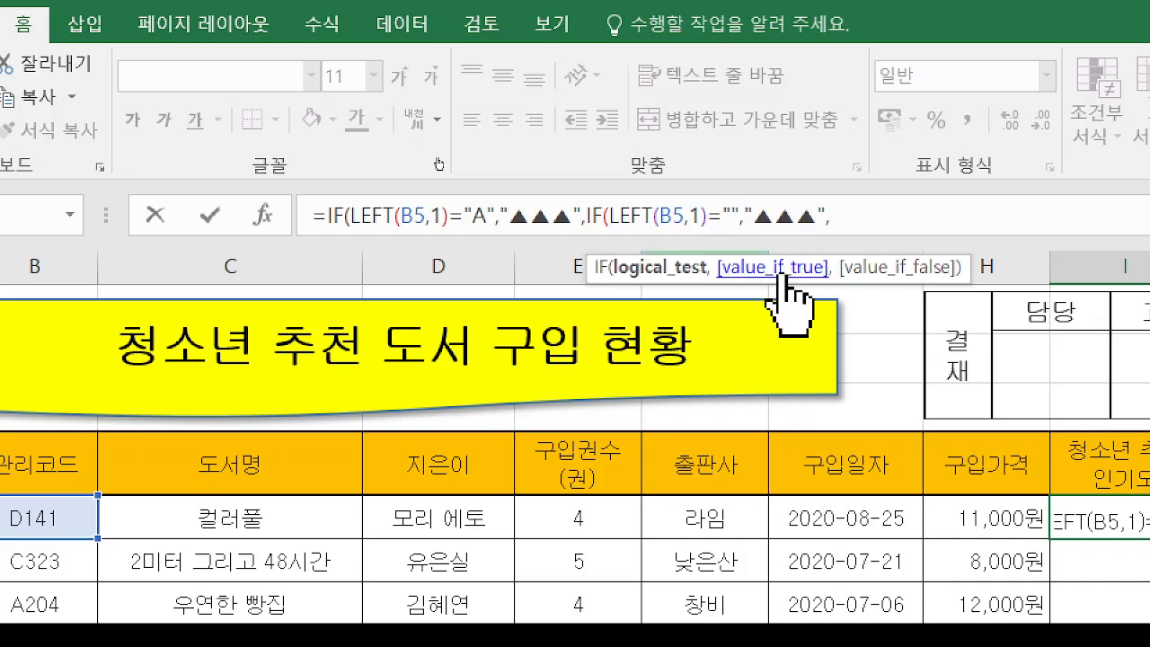
{"action": "type", "text": "B"}
Shorten the nested IF's value-if-true text to ▲▲.
{"action": "key", "text": "Right"}
{"action": "key", "text": "Right"}
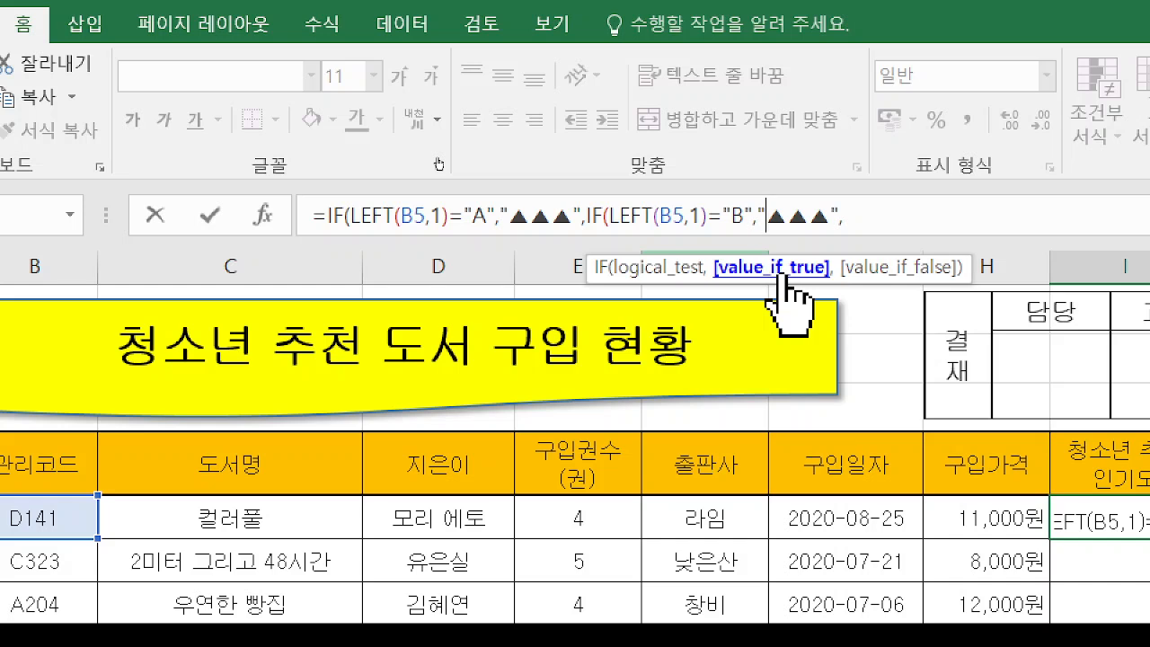
{"action": "key", "text": "Delete"}
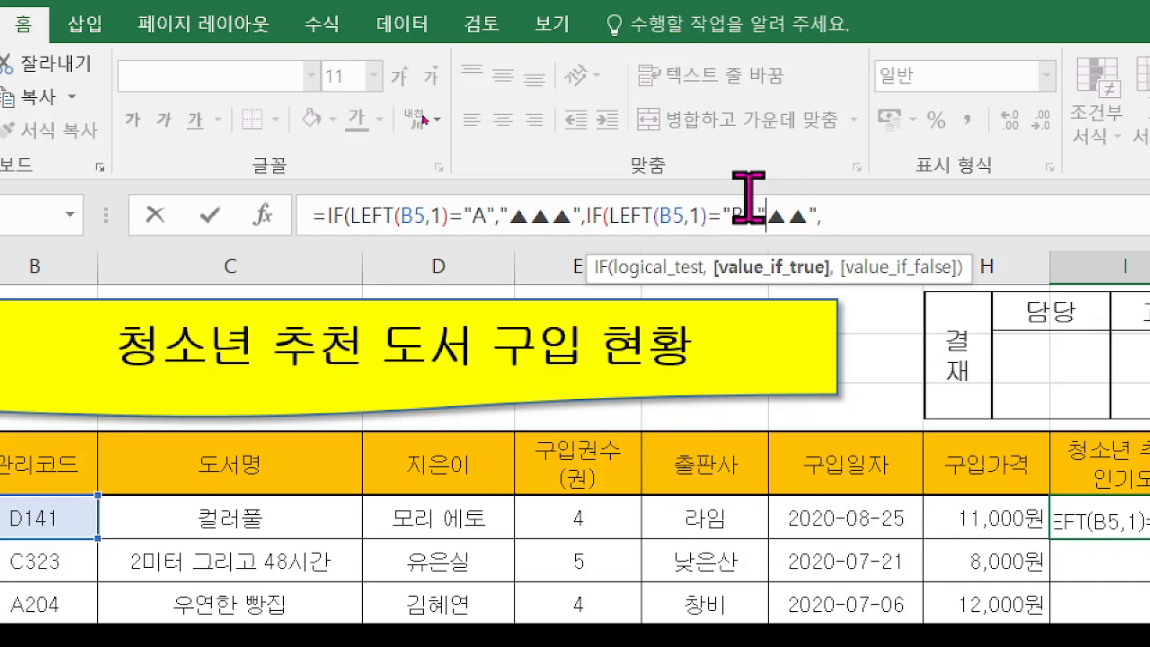
Fill the nested IF's value-if-false argument with "▲", reusing a copy of the opening quote and triangle.
{"action": "left_click", "coordinate": [834, 223]}
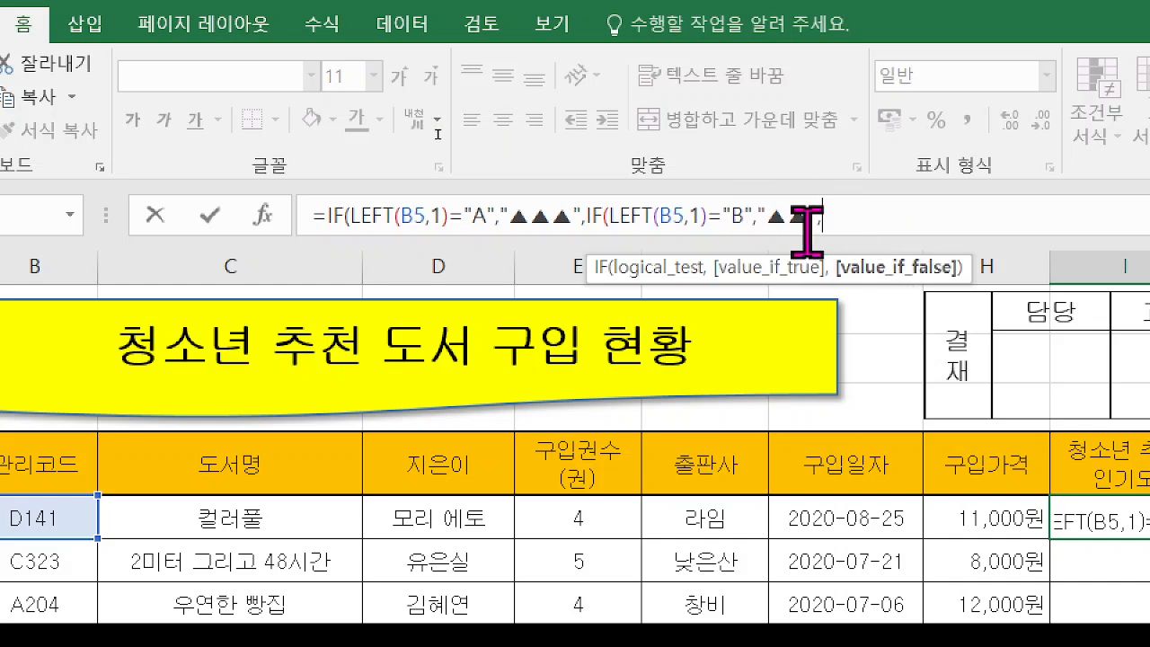
{"action": "left_click_drag", "start_coordinate": [759, 218], "coordinate": [798, 218]}
{"action": "key", "text": "ctrl+c"}
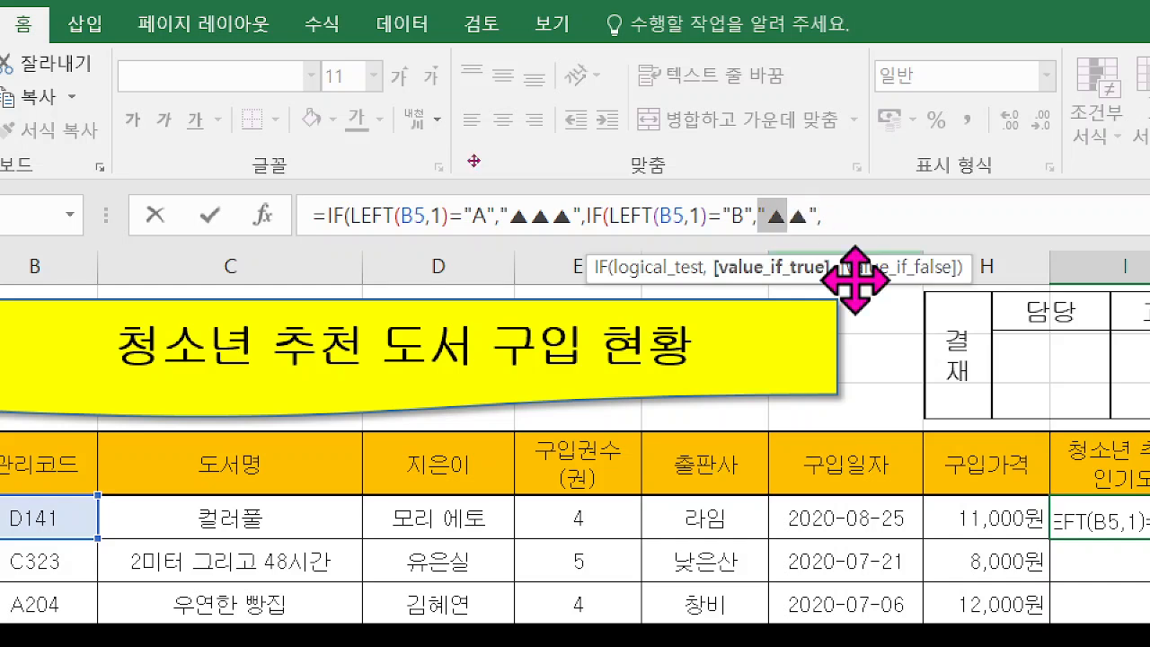
{"action": "left_click", "coordinate": [846, 219]}
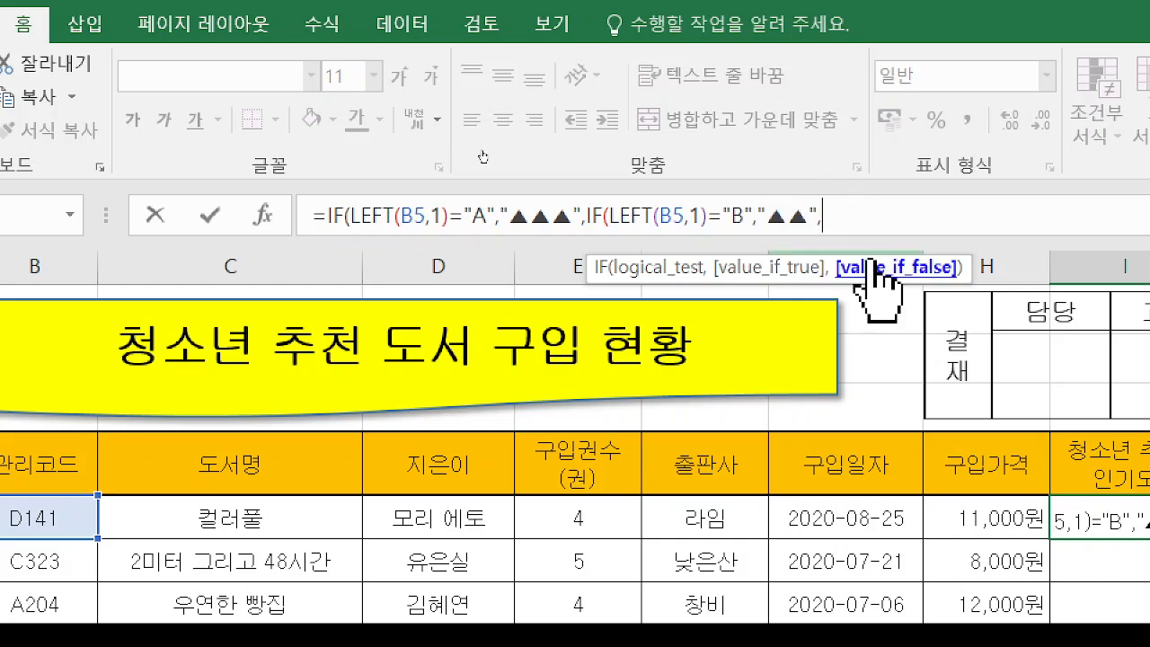
{"action": "key", "text": "ctrl+v"}
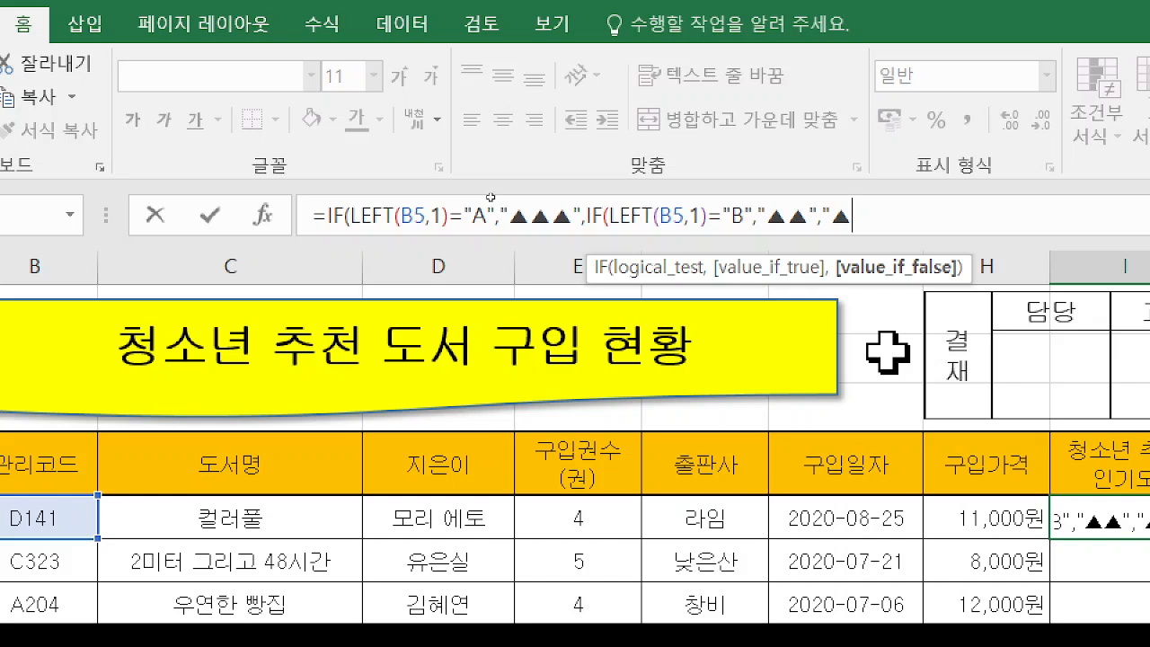
{"action": "type", "text": "\""}
{"action": "mouse_move", "coordinate": [622, 196]}
{"action": "left_mouse_down"}
{"action": "mouse_move", "coordinate": [600, 221]}
{"action": "mouse_move", "coordinate": [602, 243]}
{"action": "left_mouse_up"}
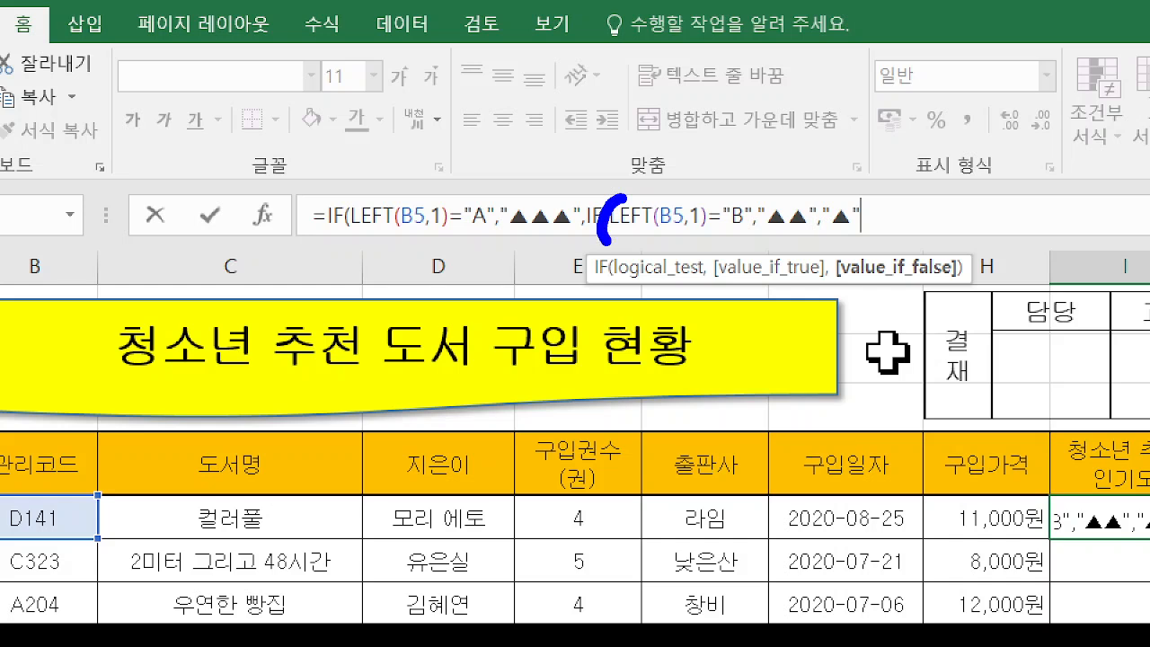
{"action": "mouse_move", "coordinate": [365, 187]}
{"action": "left_mouse_down"}
{"action": "mouse_move", "coordinate": [353, 217]}
{"action": "mouse_move", "coordinate": [359, 244]}
{"action": "left_mouse_up"}
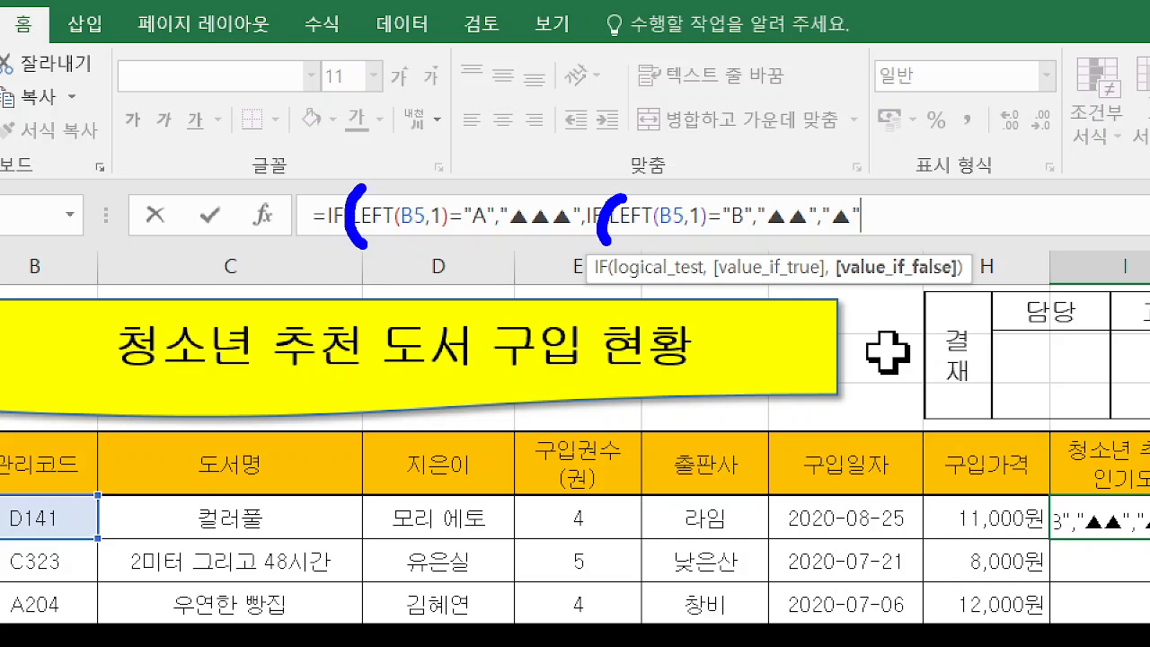
{"action": "left_click_drag", "start_coordinate": [858, 200], "coordinate": [861, 240]}
{"action": "mouse_move", "coordinate": [882, 177]}
{"action": "left_mouse_down"}
{"action": "mouse_move", "coordinate": [916, 214]}
{"action": "mouse_move", "coordinate": [896, 276]}
{"action": "left_mouse_up"}
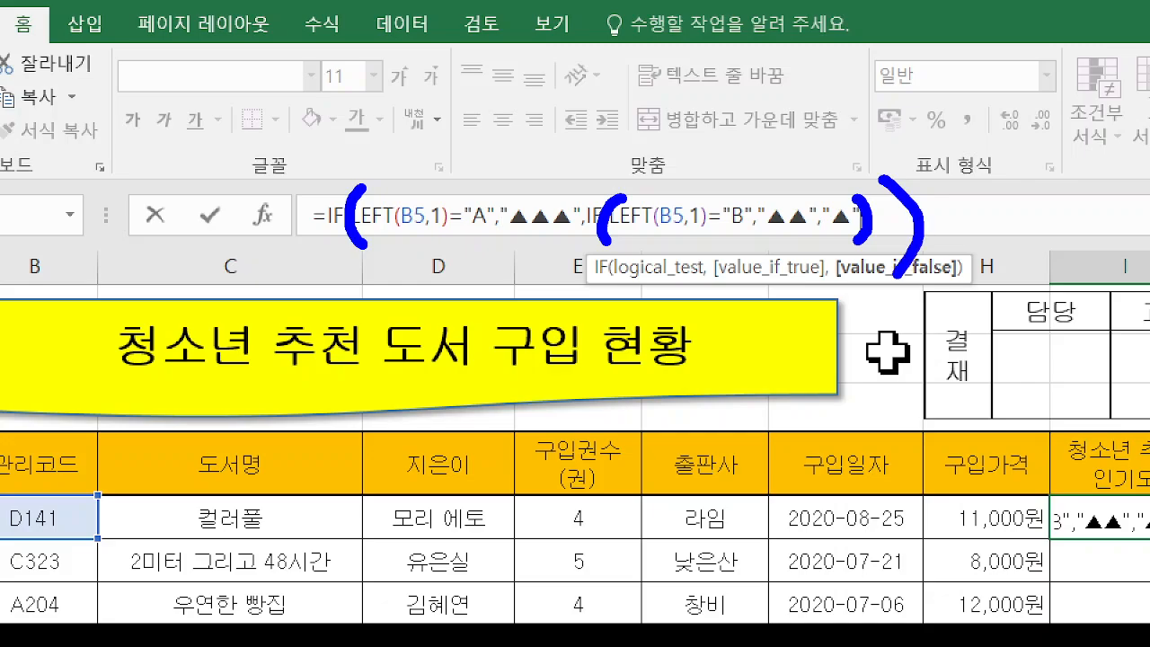
Close both IF functions with two parentheses, enter the I5 formula, and fill it down through I12.
{"action": "key", "text": "Escape"}
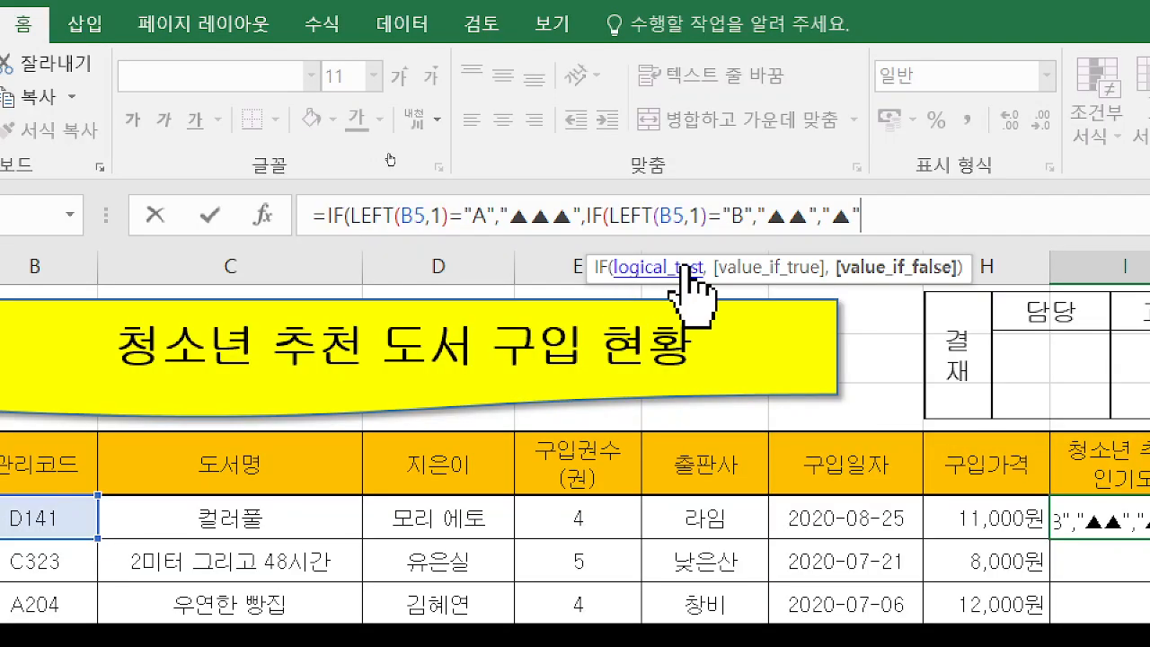
{"action": "type", "text": "))"}
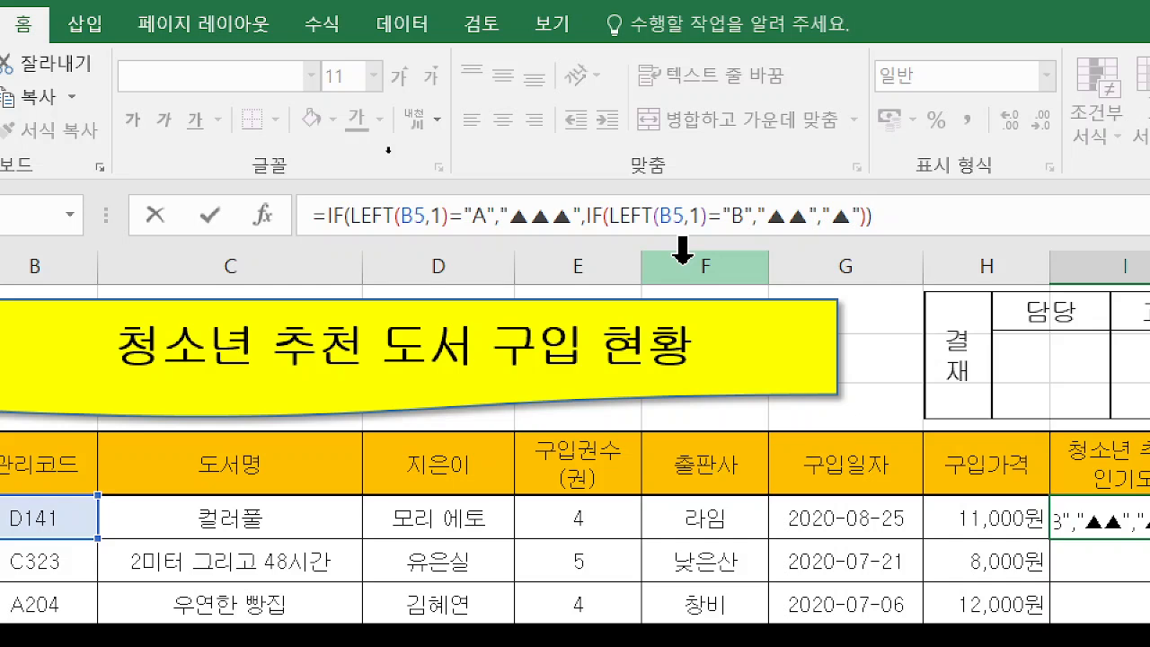
{"action": "key", "text": "Return"}
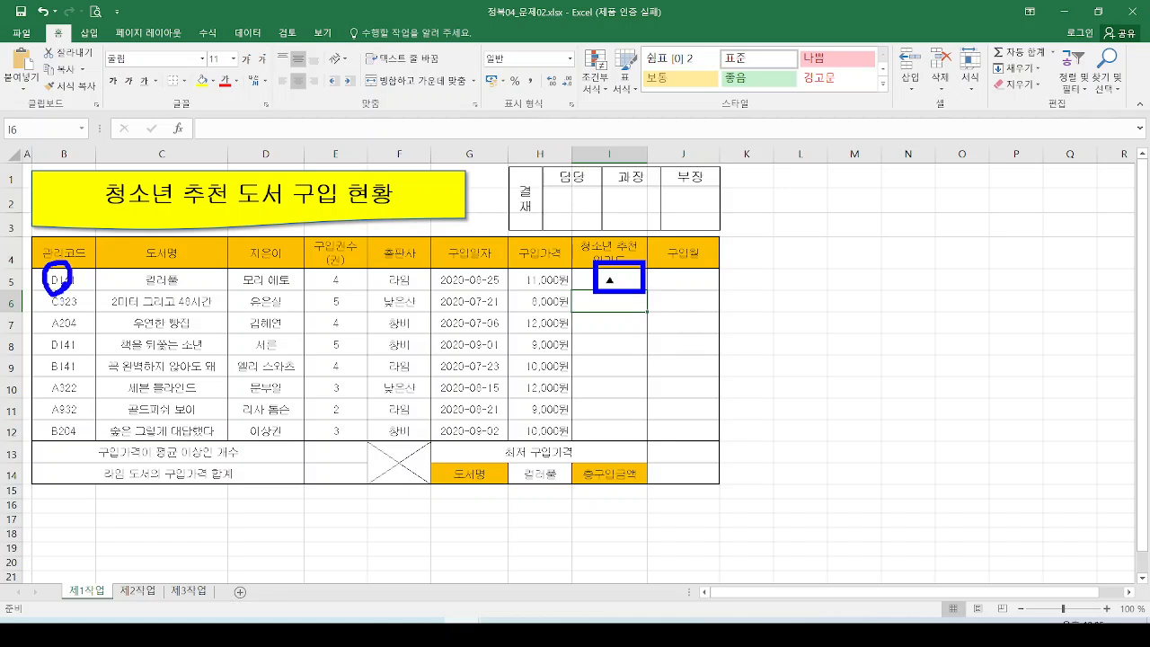
{"action": "left_click", "coordinate": [619, 282]}
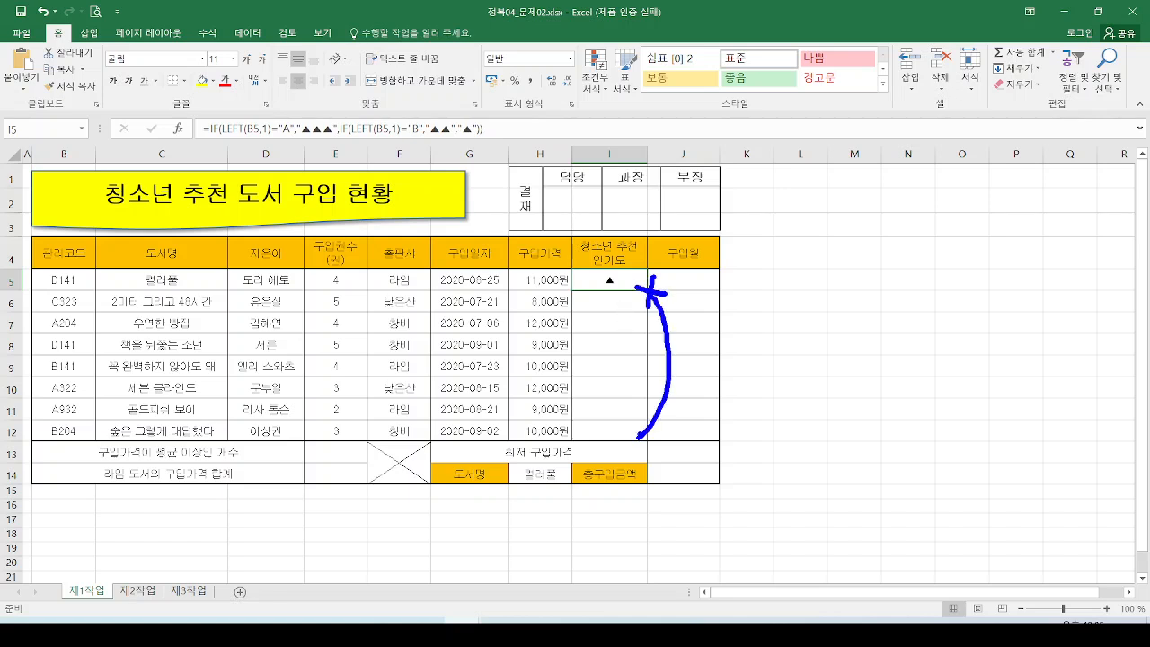
{"action": "left_click_drag", "start_coordinate": [648, 296], "coordinate": [638, 433]}
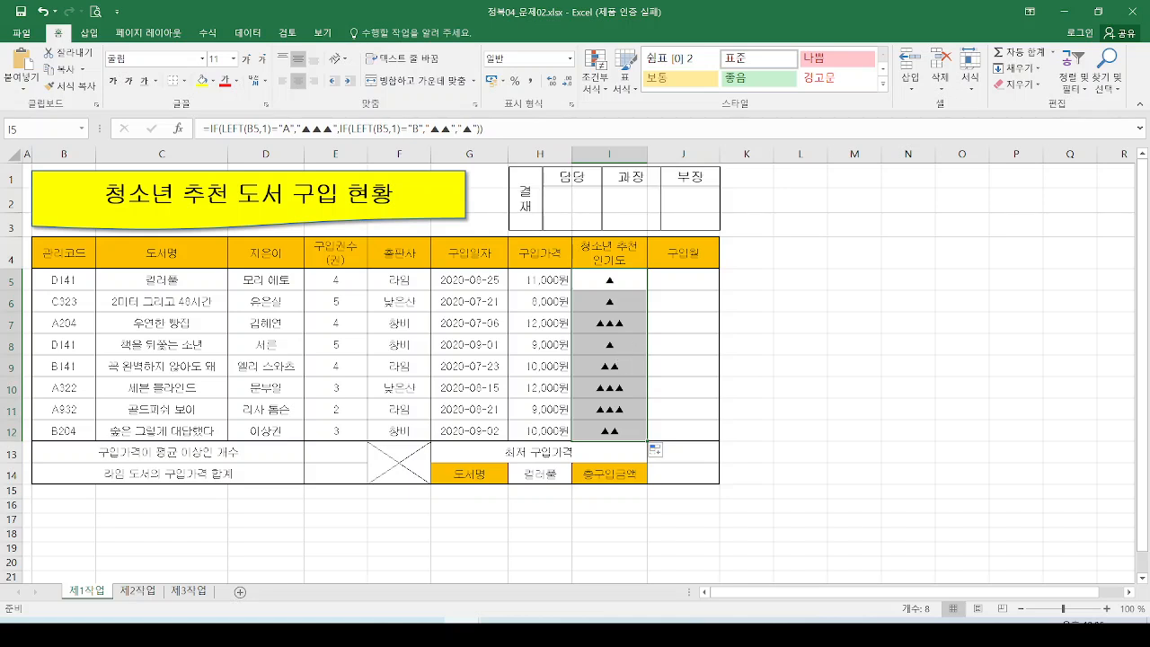
Compare the triangle results in column I with the first letters of the 관리코드 values and review both IF conditions in I5's formula.
{"action": "mouse_move", "coordinate": [580, 306]}
{"action": "left_mouse_down"}
{"action": "mouse_move", "coordinate": [587, 323]}
{"action": "mouse_move", "coordinate": [634, 334]}
{"action": "left_mouse_up"}
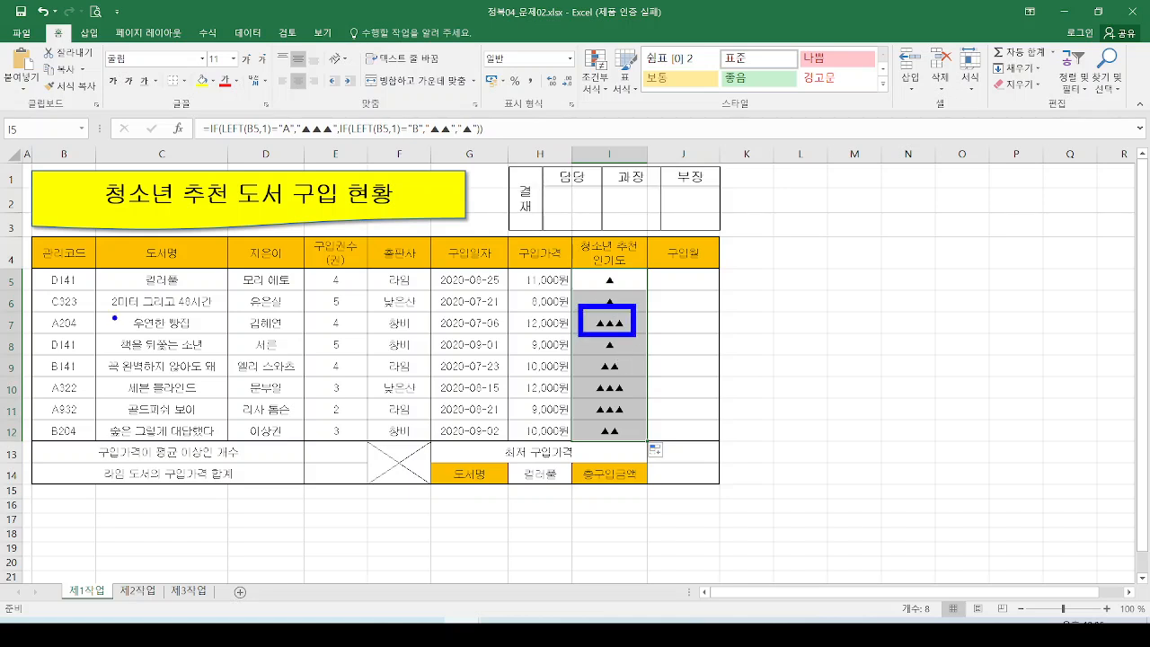
{"action": "mouse_move", "coordinate": [34, 311]}
{"action": "left_mouse_down"}
{"action": "mouse_move", "coordinate": [66, 332]}
{"action": "mouse_move", "coordinate": [62, 378]}
{"action": "left_mouse_up"}
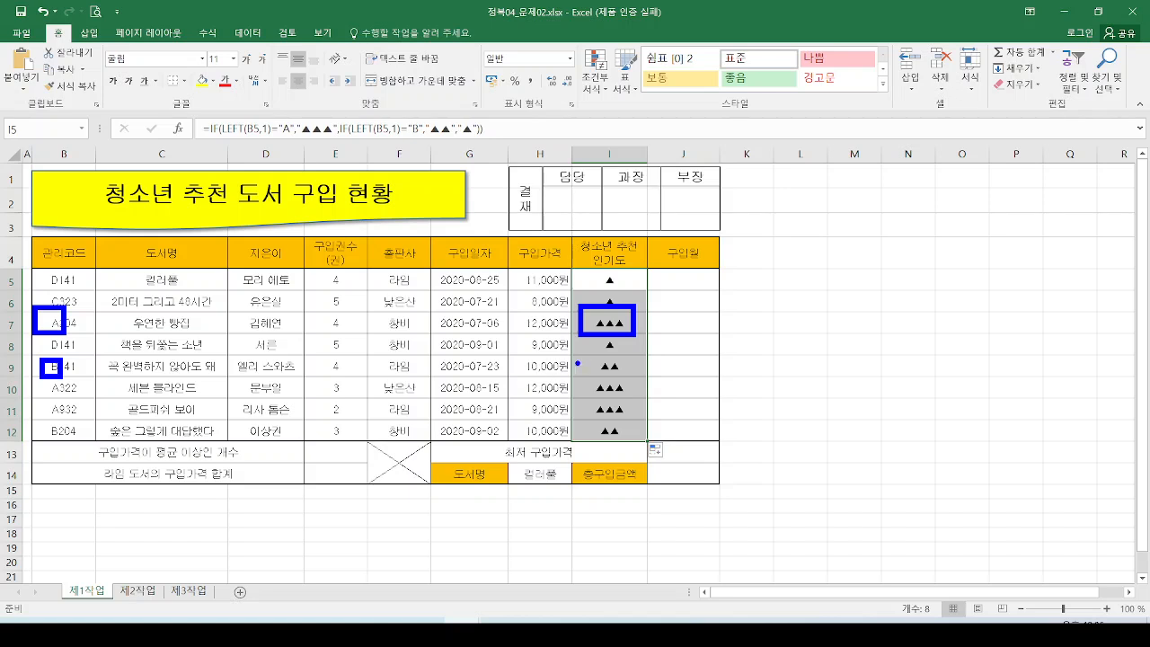
{"action": "mouse_move", "coordinate": [577, 363]}
{"action": "left_mouse_down"}
{"action": "mouse_move", "coordinate": [635, 380]}
{"action": "mouse_move", "coordinate": [633, 364]}
{"action": "left_mouse_up"}
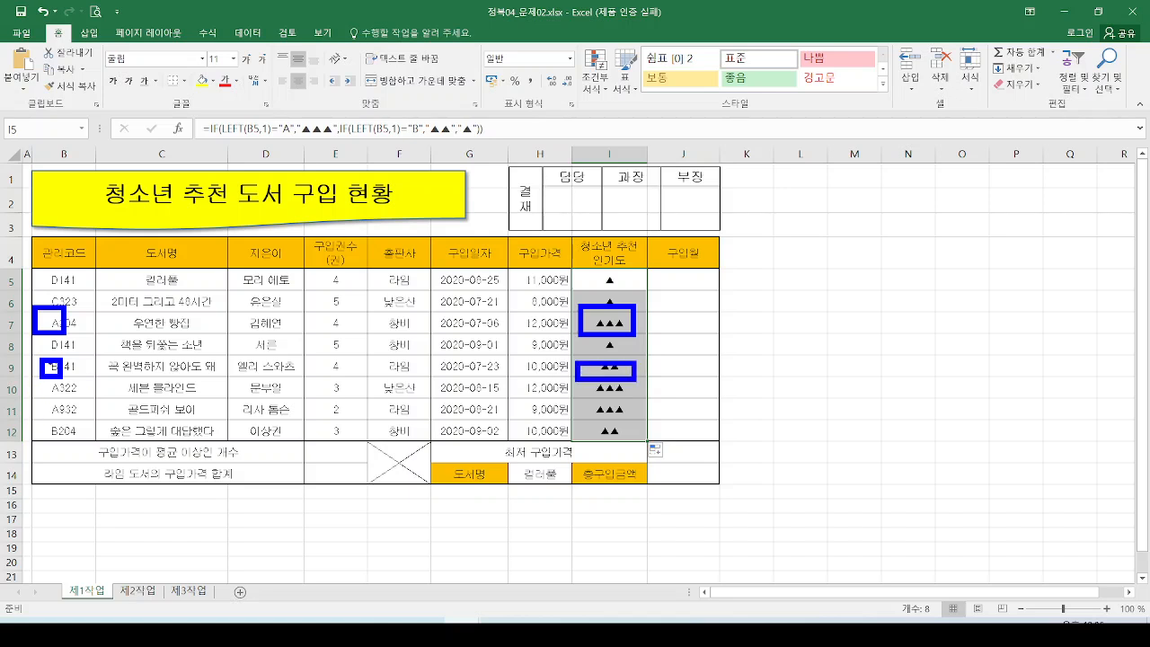
{"action": "left_click_drag", "start_coordinate": [43, 335], "coordinate": [66, 353]}
{"action": "mouse_move", "coordinate": [585, 353]}
{"action": "left_mouse_down"}
{"action": "mouse_move", "coordinate": [612, 353]}
{"action": "mouse_move", "coordinate": [609, 338]}
{"action": "left_mouse_up"}
{"action": "left_click_drag", "start_coordinate": [613, 289], "coordinate": [621, 304]}
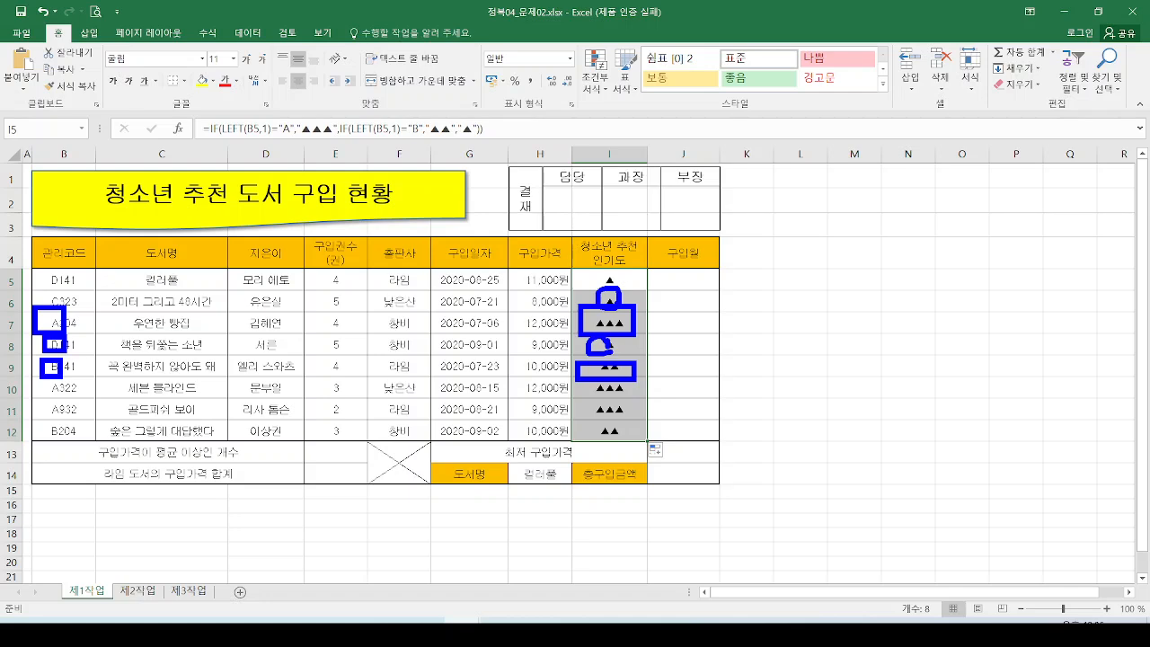
{"action": "key", "text": "Escape"}
{"action": "left_click", "coordinate": [624, 282]}
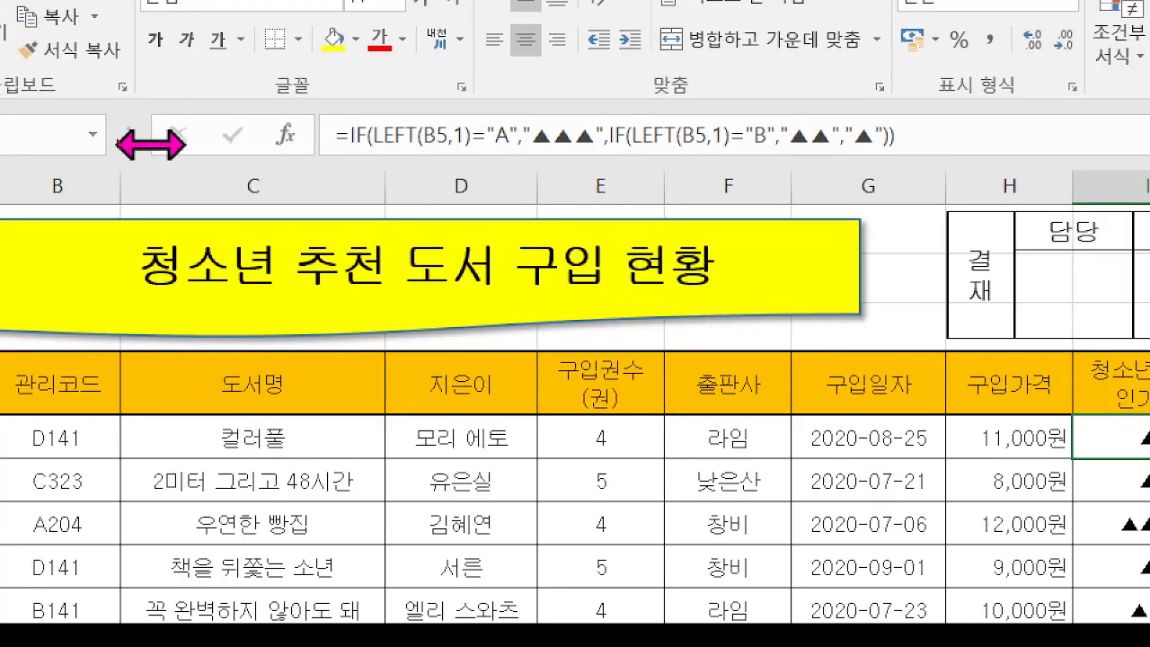
{"action": "left_click_drag", "start_coordinate": [353, 152], "coordinate": [504, 156]}
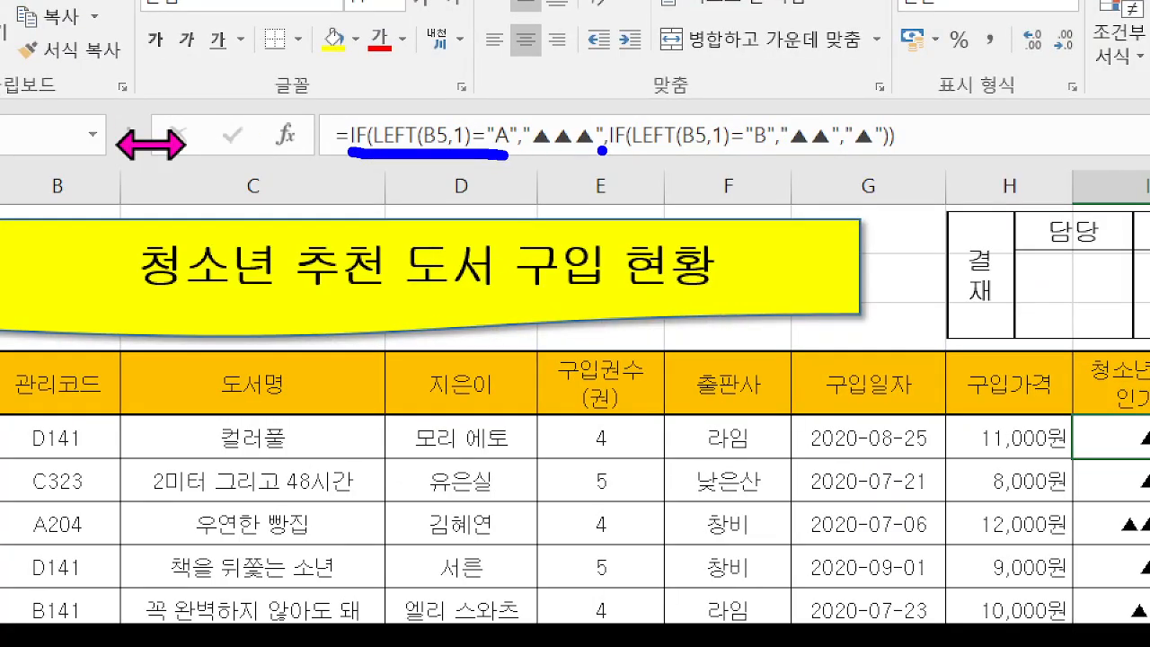
{"action": "left_click_drag", "start_coordinate": [609, 151], "coordinate": [771, 152]}
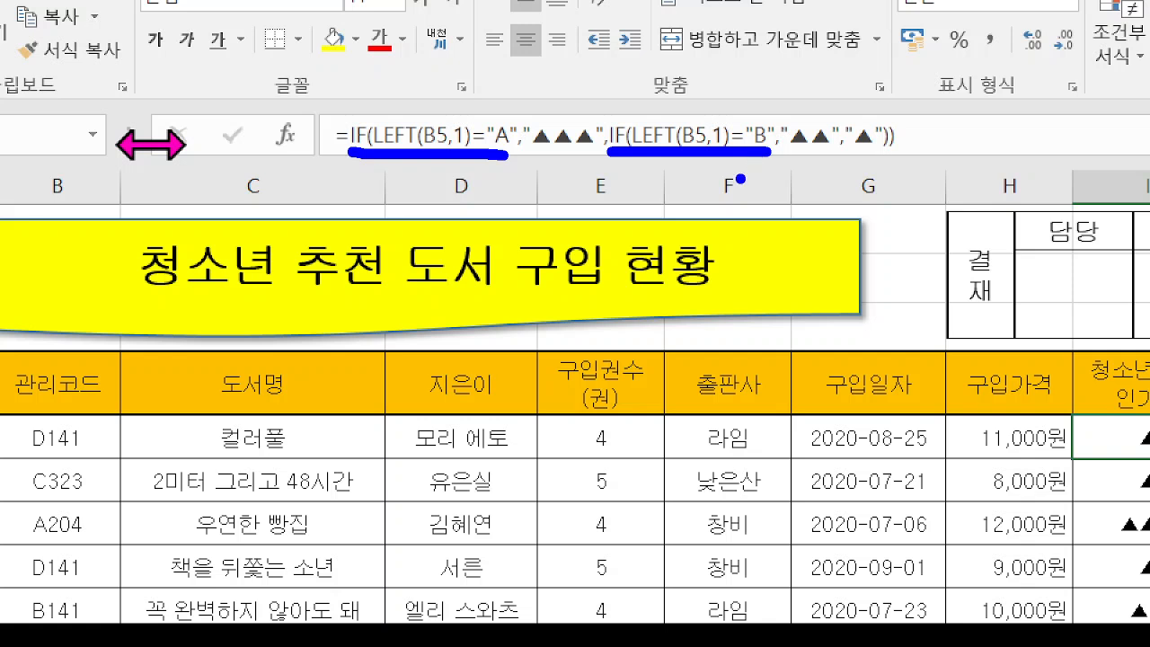
{"action": "key", "text": "Escape"}
{"action": "key", "text": "Escape"}
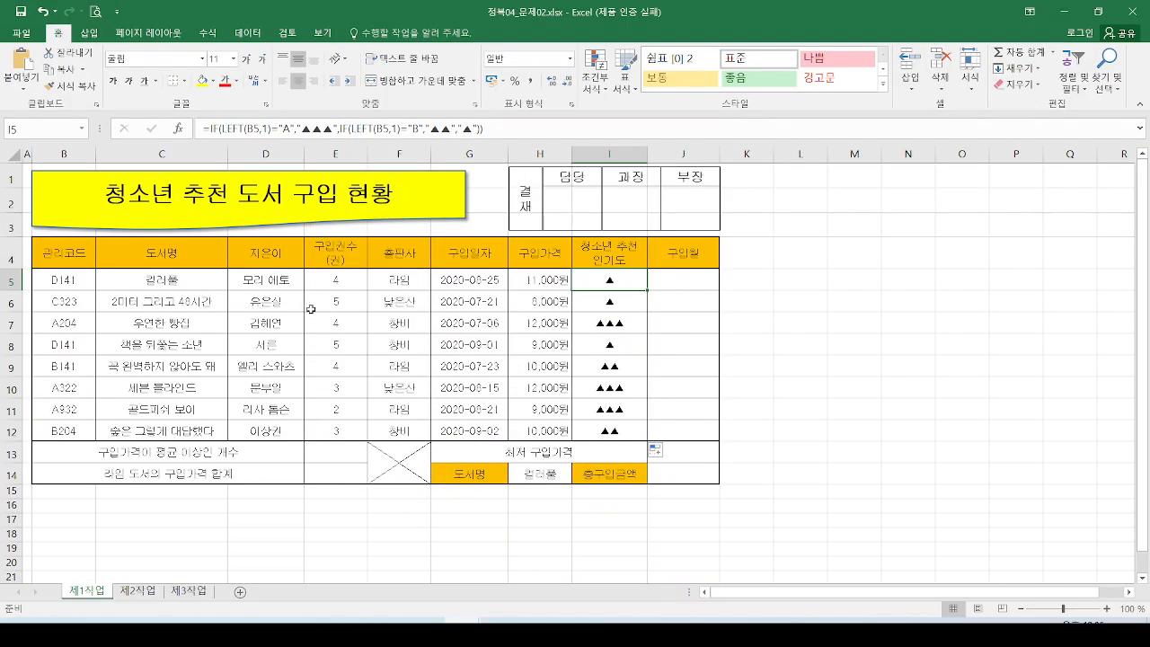
Select J5 for the 구입월 column, switch to the PowerPoint slide show, and read the 구입월 instruction about extracting months 8 and 9.
{"action": "left_click", "coordinate": [701, 287]}
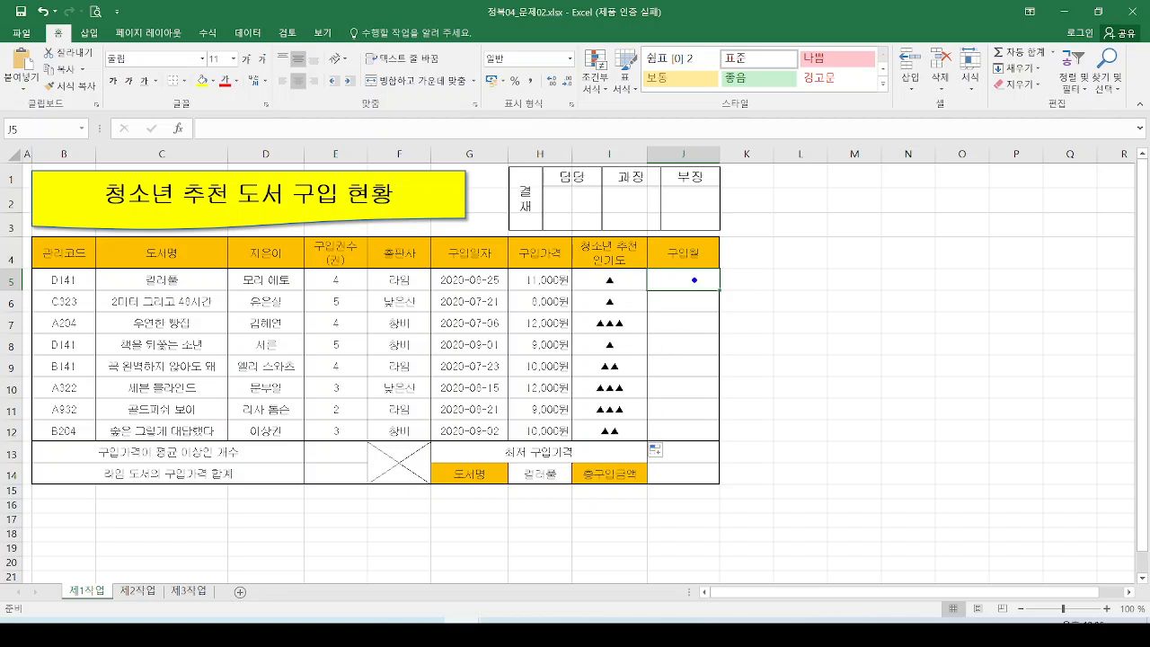
{"action": "mouse_move", "coordinate": [707, 240]}
{"action": "left_mouse_down"}
{"action": "mouse_move", "coordinate": [649, 266]}
{"action": "mouse_move", "coordinate": [712, 237]}
{"action": "left_mouse_up"}
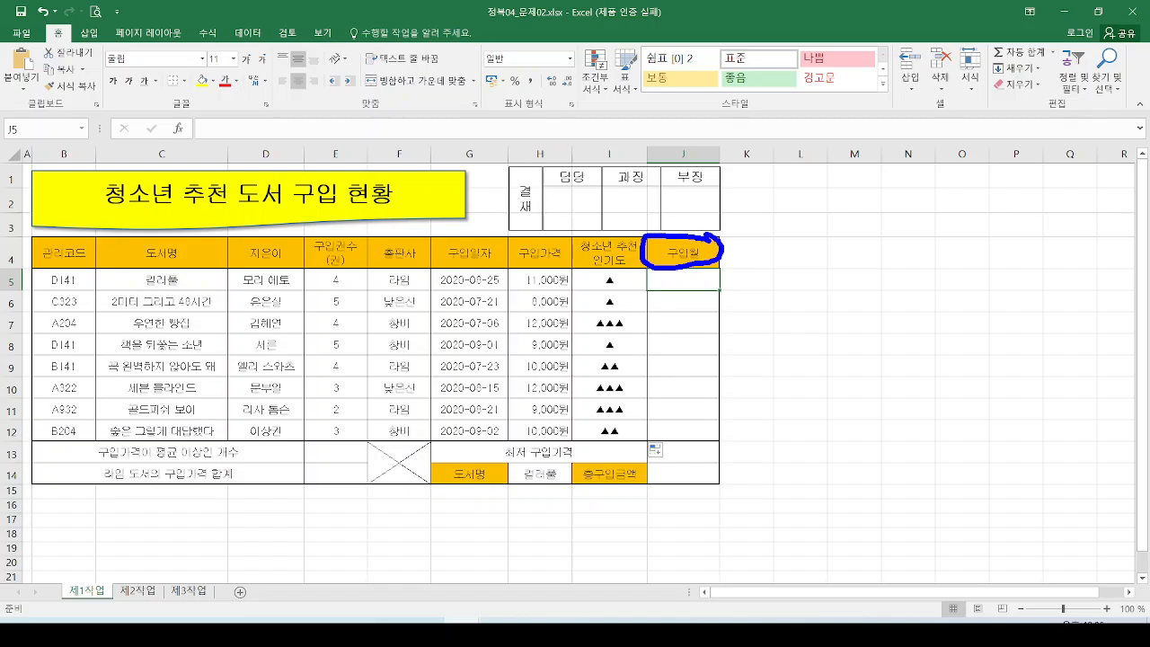
{"action": "key", "text": "Escape"}
{"action": "key", "text": "alt+Tab"}
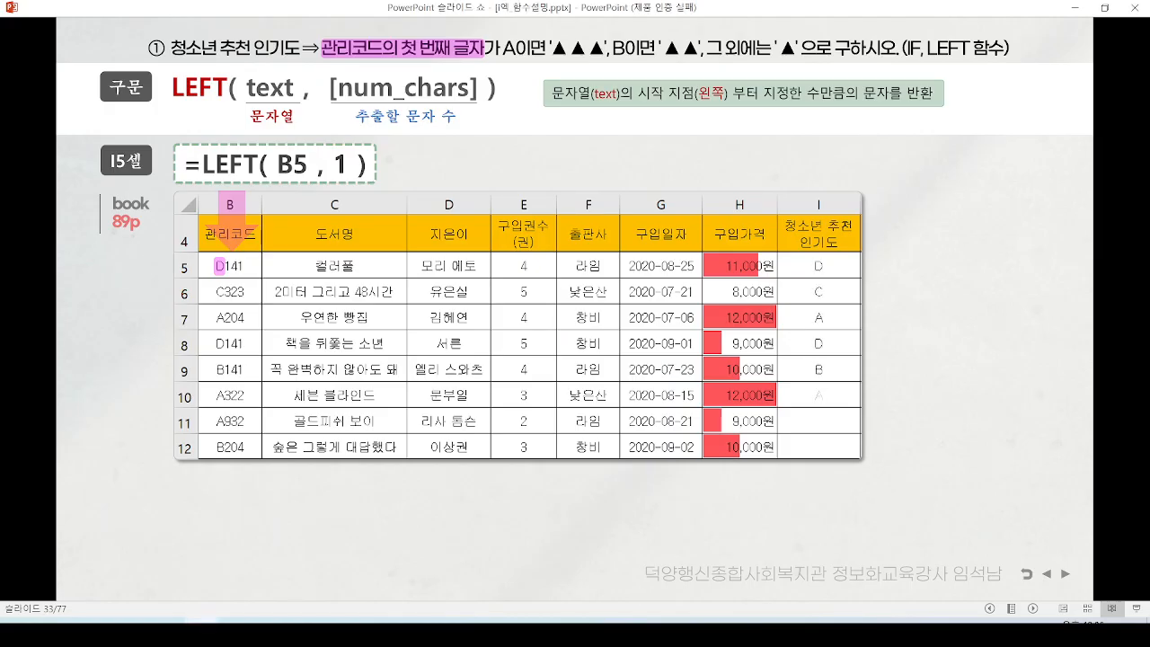
{"action": "key", "text": "Right"}
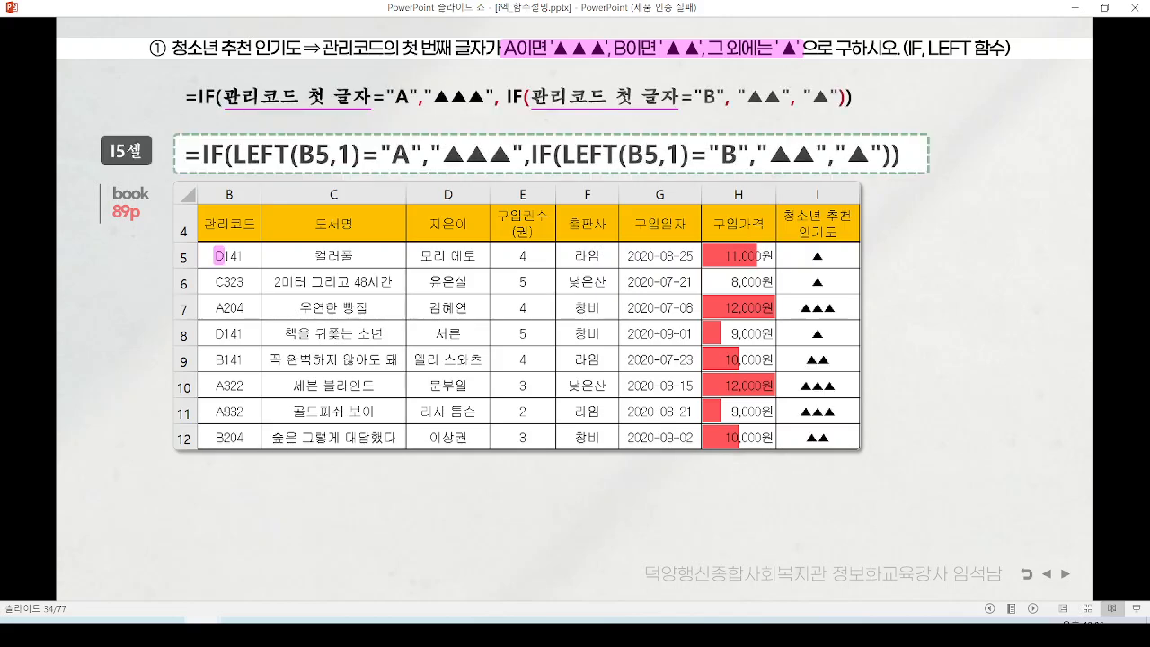
{"action": "key", "text": "Right"}
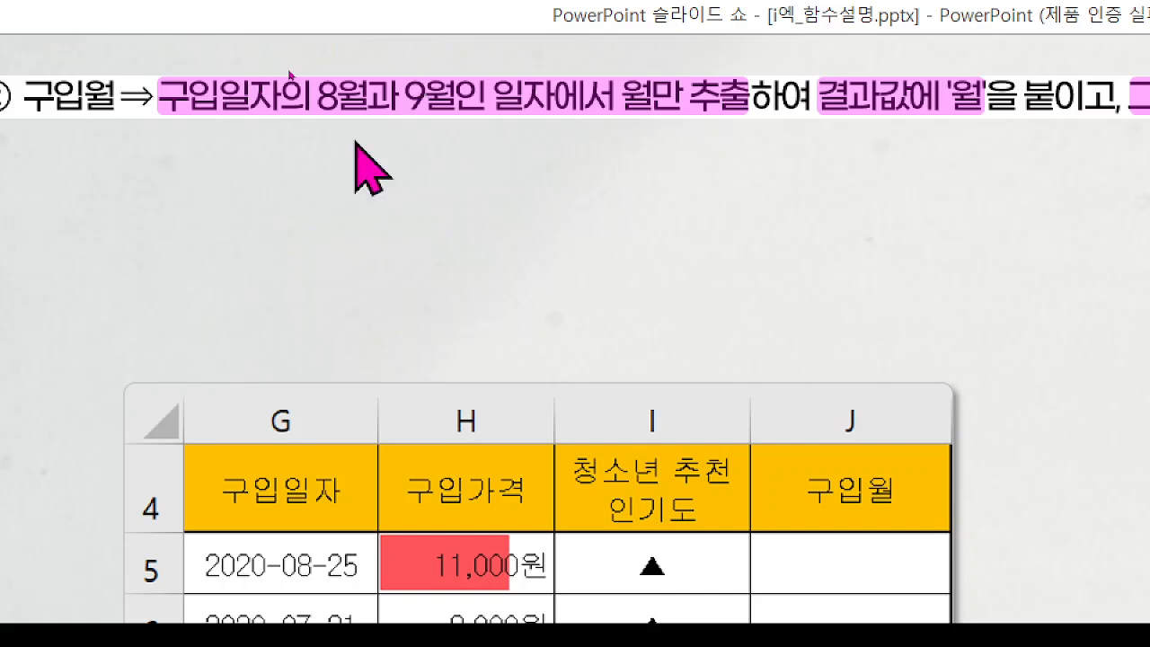
{"action": "mouse_move", "coordinate": [133, 124]}
{"action": "left_mouse_down"}
{"action": "mouse_move", "coordinate": [257, 138]}
{"action": "mouse_move", "coordinate": [388, 117]}
{"action": "mouse_move", "coordinate": [363, 152]}
{"action": "left_mouse_up"}
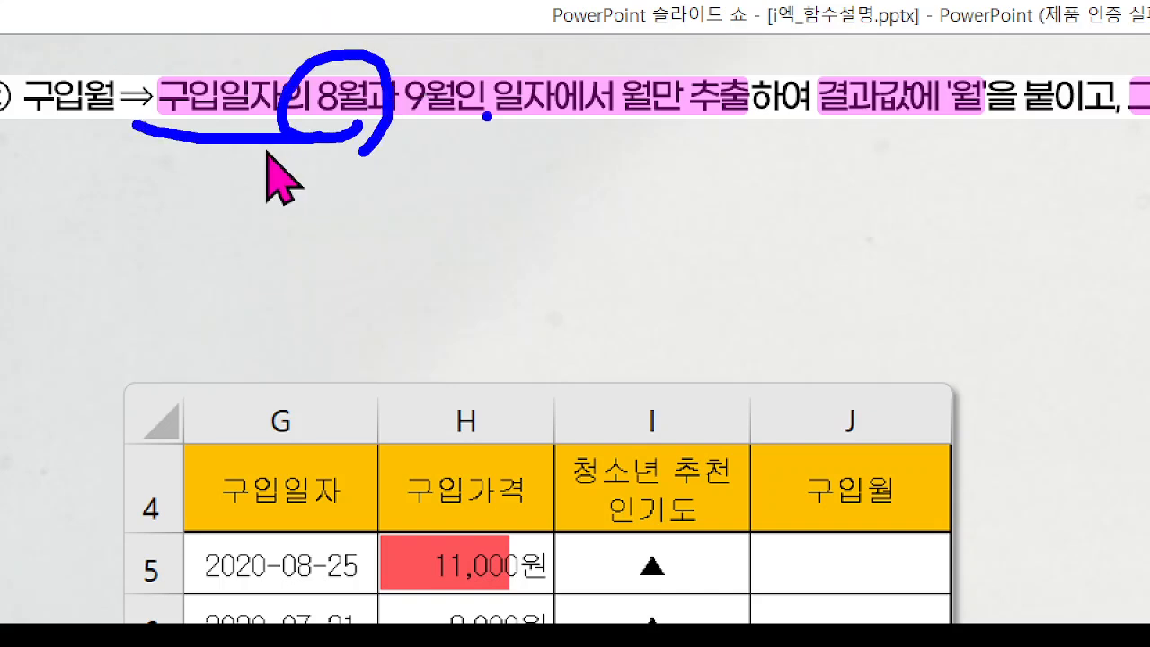
{"action": "mouse_move", "coordinate": [502, 119]}
{"action": "left_mouse_down"}
{"action": "mouse_move", "coordinate": [370, 124]}
{"action": "mouse_move", "coordinate": [460, 134]}
{"action": "left_mouse_up"}
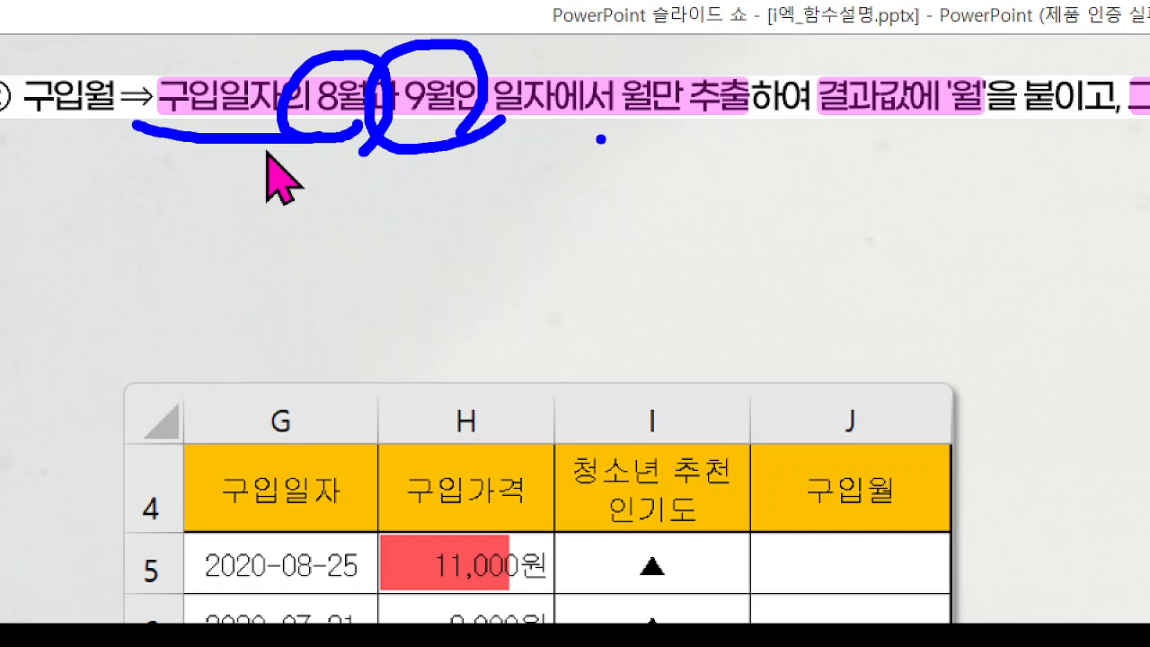
{"action": "left_click_drag", "start_coordinate": [599, 137], "coordinate": [750, 138]}
{"action": "key", "text": "Escape"}
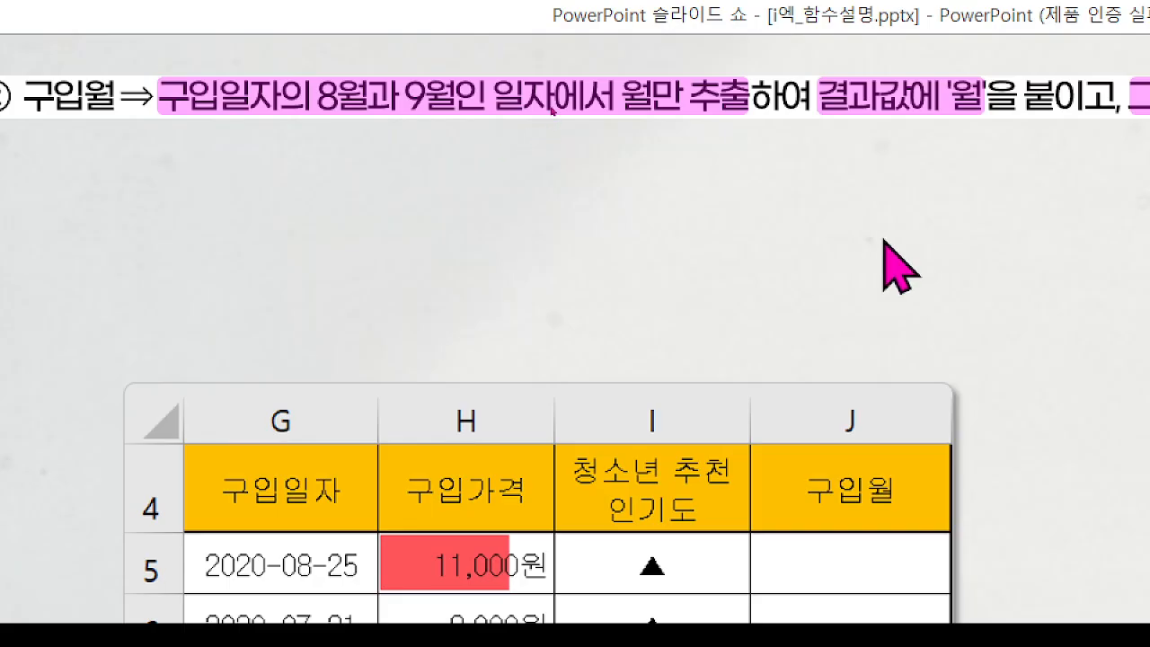
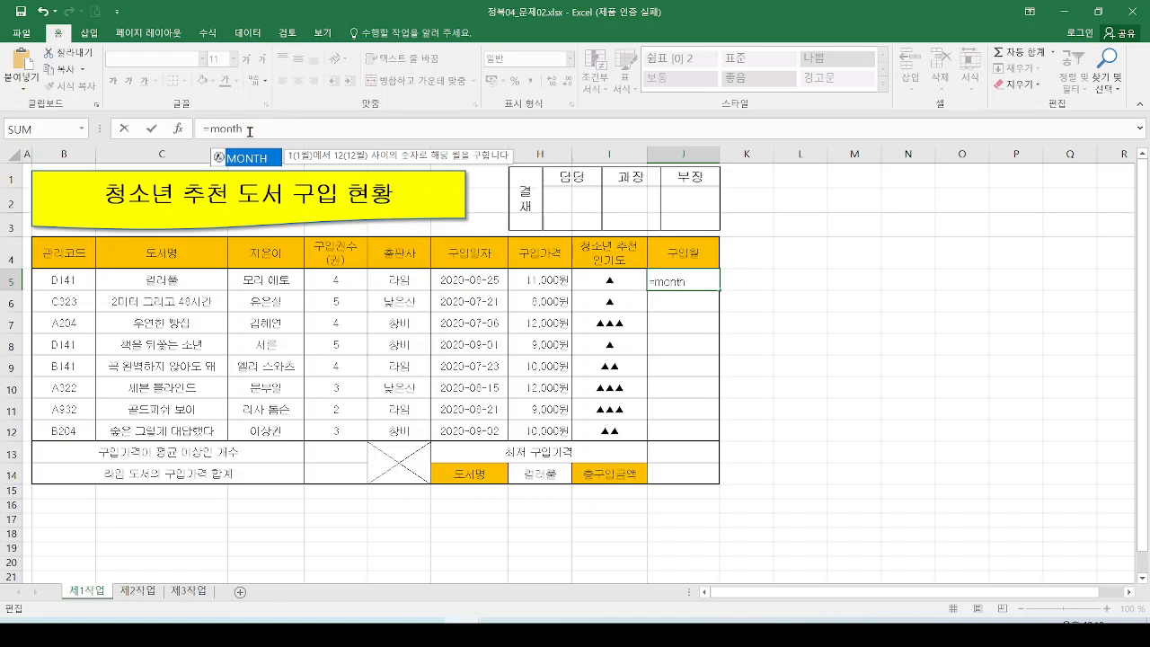
Complete the formula in J5 as =MONTH(G5) to extract the month from the 구입일자.
{"action": "double_click", "coordinate": [266, 159]}
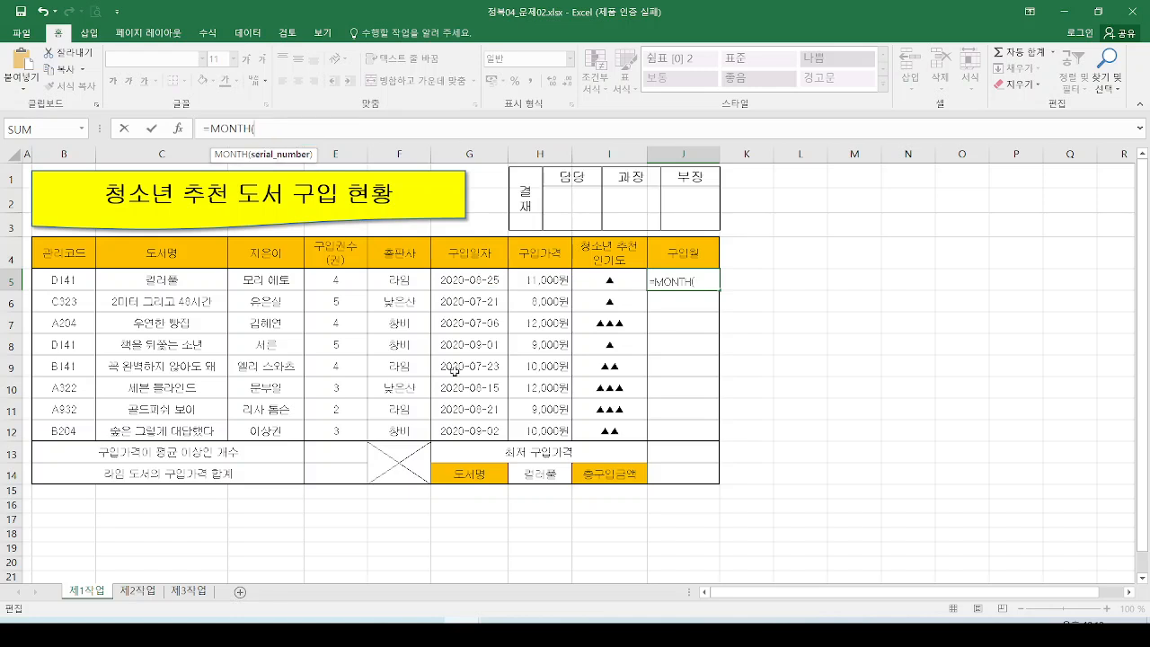
{"action": "left_click", "coordinate": [500, 275]}
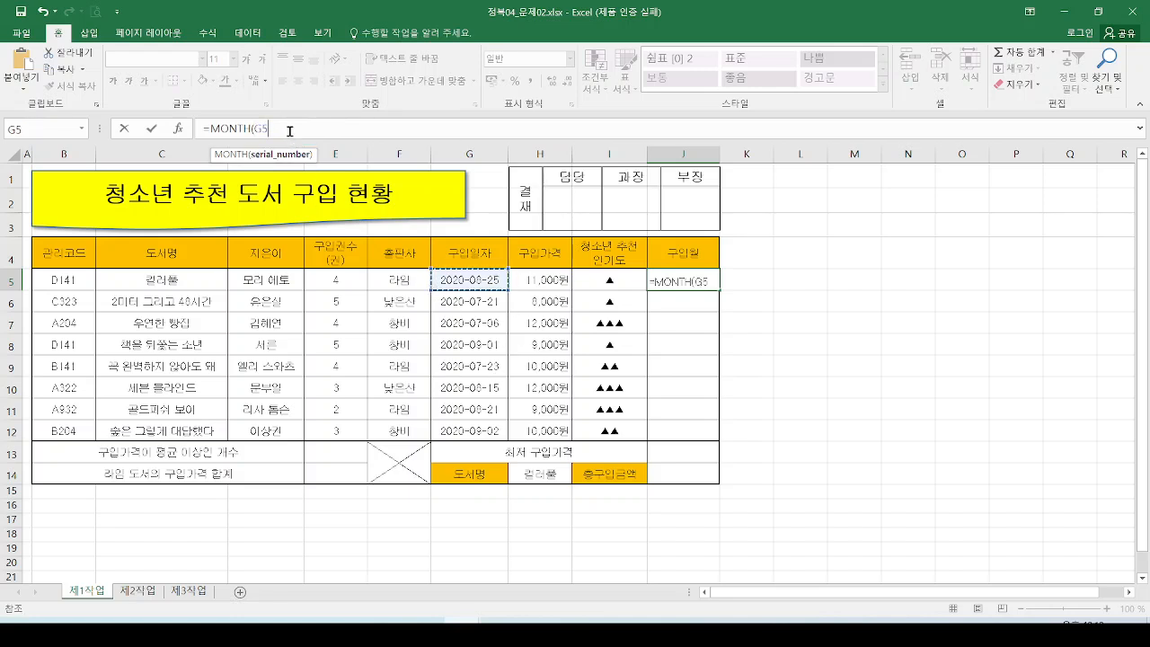
{"action": "type", "text": ")"}
{"action": "key", "text": "Return"}
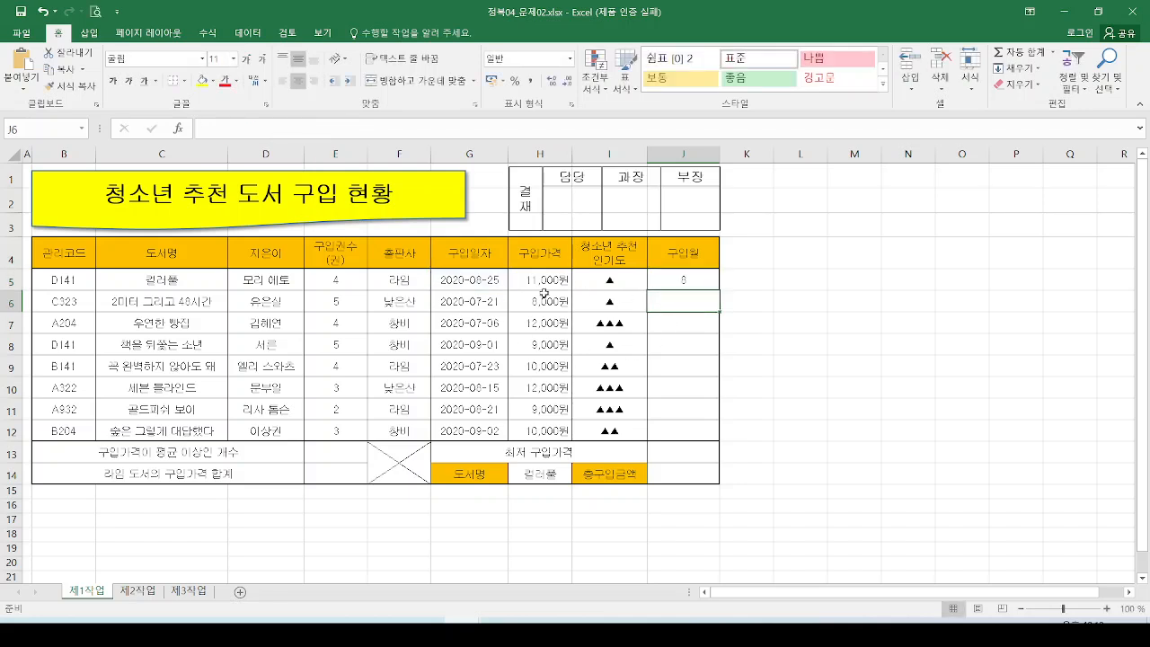
{"action": "key", "text": "ctrl+2"}
{"action": "mouse_move", "coordinate": [432, 270]}
{"action": "left_mouse_down"}
{"action": "mouse_move", "coordinate": [515, 288]}
{"action": "mouse_move", "coordinate": [465, 273]}
{"action": "mouse_move", "coordinate": [485, 286]}
{"action": "mouse_move", "coordinate": [604, 227]}
{"action": "mouse_move", "coordinate": [685, 274]}
{"action": "left_mouse_up"}
{"action": "left_click_drag", "start_coordinate": [647, 266], "coordinate": [686, 274]}
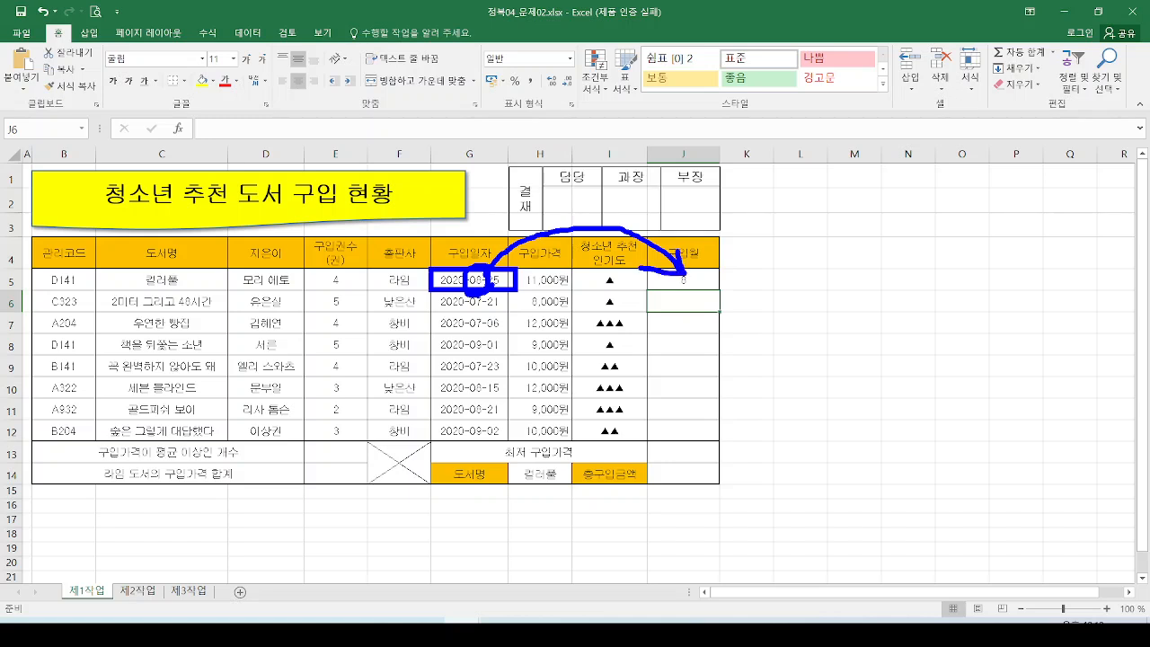
{"action": "key", "text": "Escape"}
Fill the MONTH formula from J5 down through J12.
{"action": "left_click", "coordinate": [708, 274]}
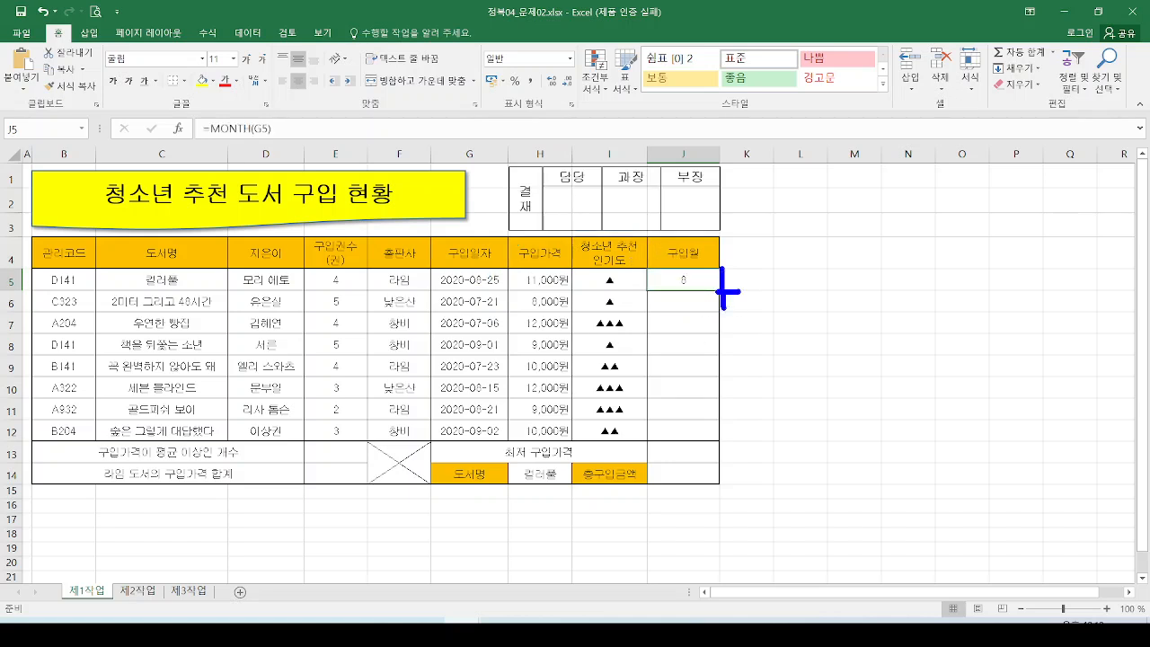
{"action": "left_click_drag", "start_coordinate": [722, 293], "coordinate": [724, 432]}
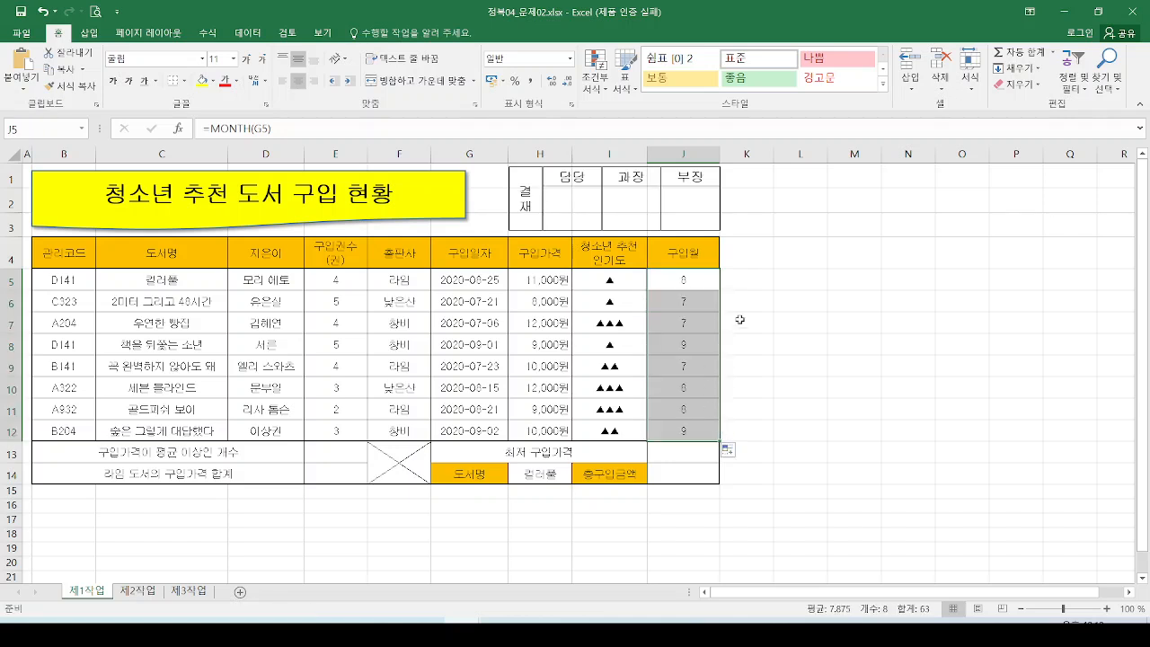
{"action": "mouse_move", "coordinate": [706, 274]}
{"action": "left_mouse_down"}
{"action": "mouse_move", "coordinate": [719, 311]}
{"action": "mouse_move", "coordinate": [693, 428]}
{"action": "left_mouse_up"}
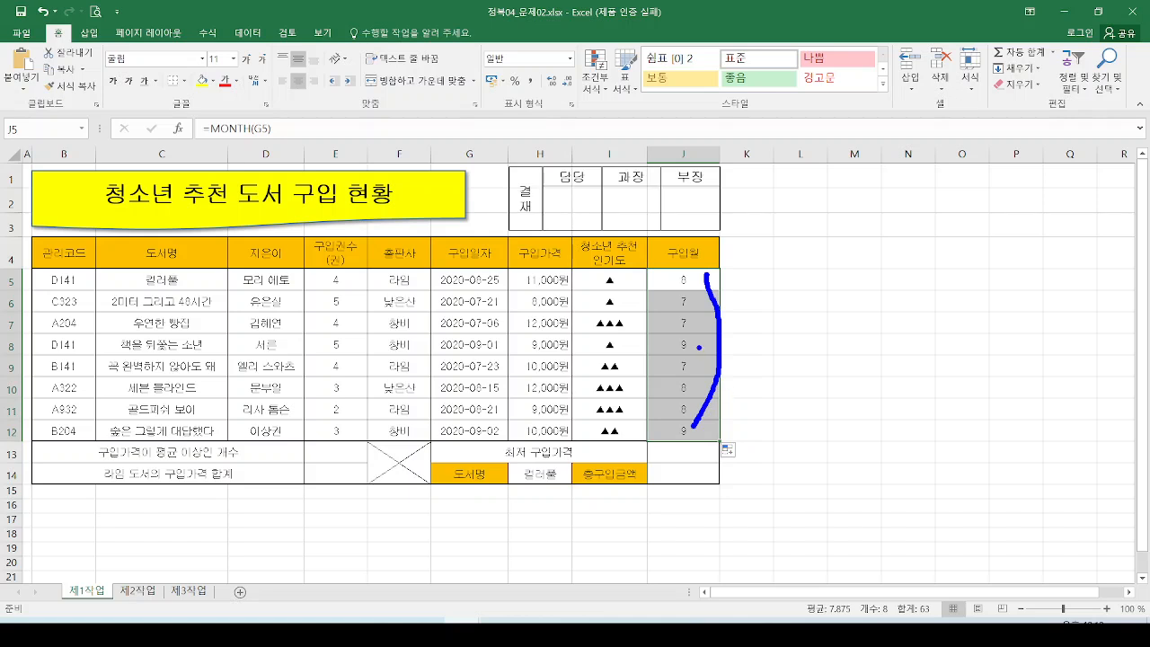
{"action": "mouse_move", "coordinate": [787, 280]}
{"action": "left_mouse_down"}
{"action": "mouse_move", "coordinate": [777, 288]}
{"action": "mouse_move", "coordinate": [787, 302]}
{"action": "mouse_move", "coordinate": [800, 296]}
{"action": "left_mouse_up"}
{"action": "left_click_drag", "start_coordinate": [815, 325], "coordinate": [808, 348]}
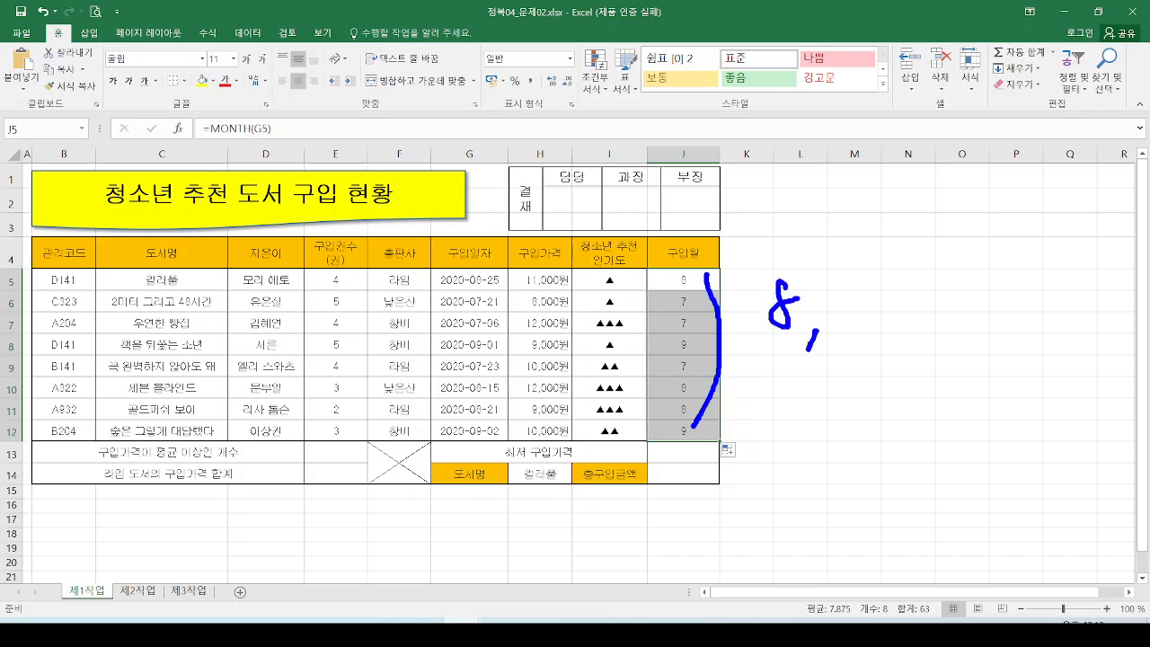
{"action": "left_click_drag", "start_coordinate": [872, 274], "coordinate": [864, 339]}
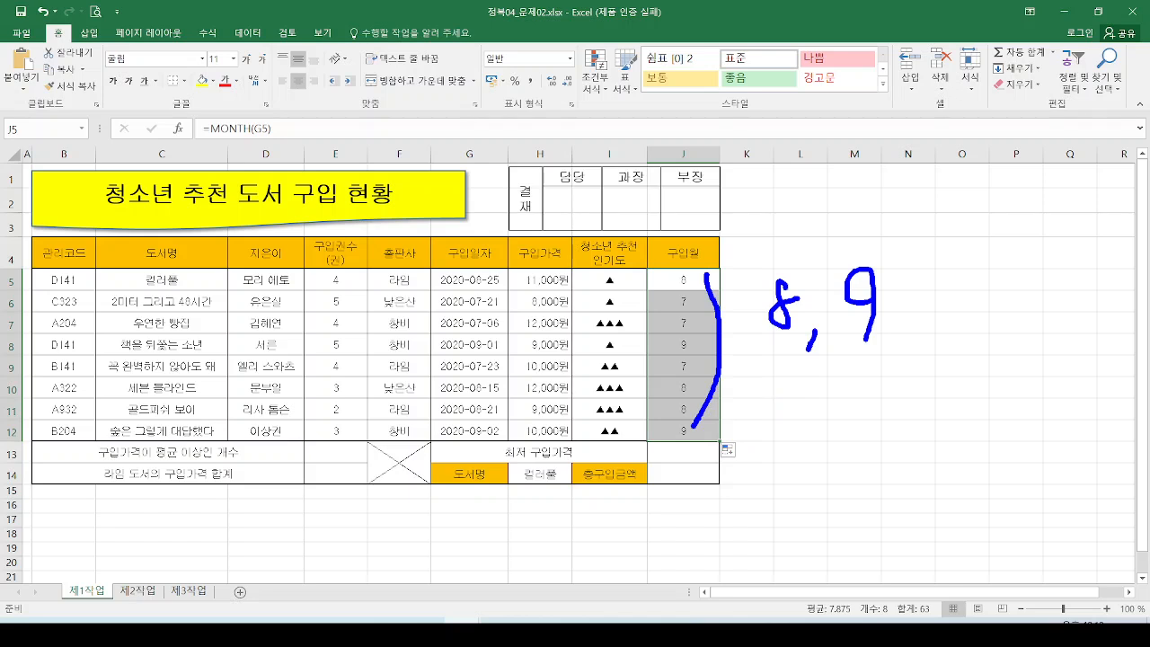
{"action": "key", "text": "Escape"}
Wrap J5's MONTH formula in an IF function with MONTH(G5)>=8 as its logical test.
{"action": "left_click", "coordinate": [211, 129]}
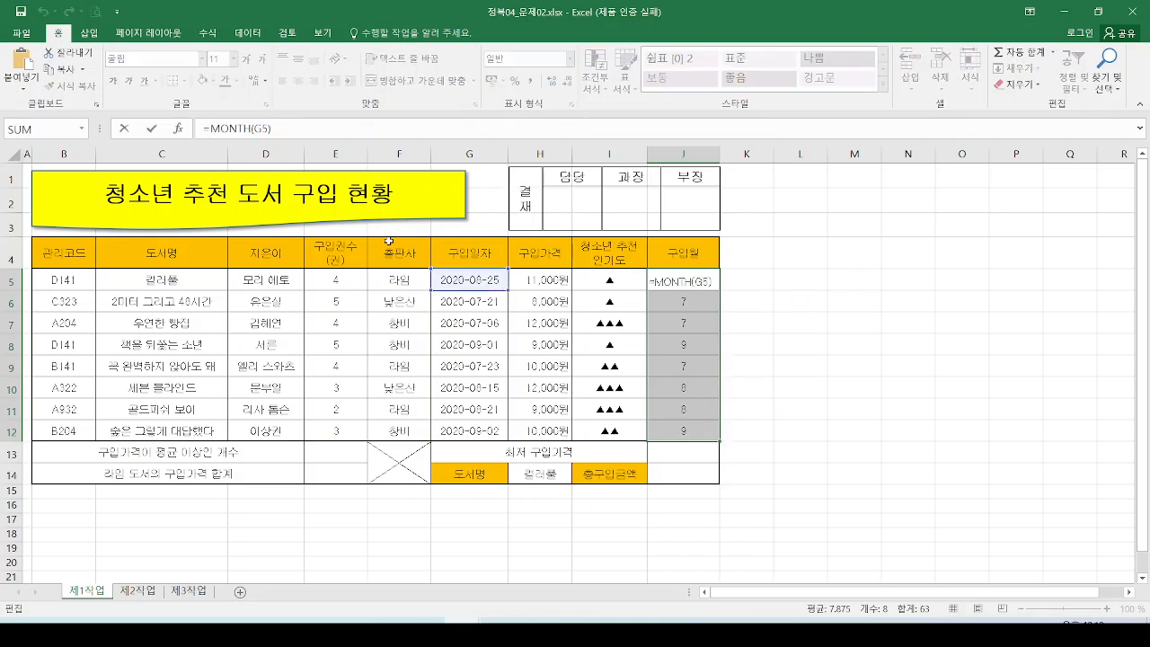
{"action": "type", "text": "if"}
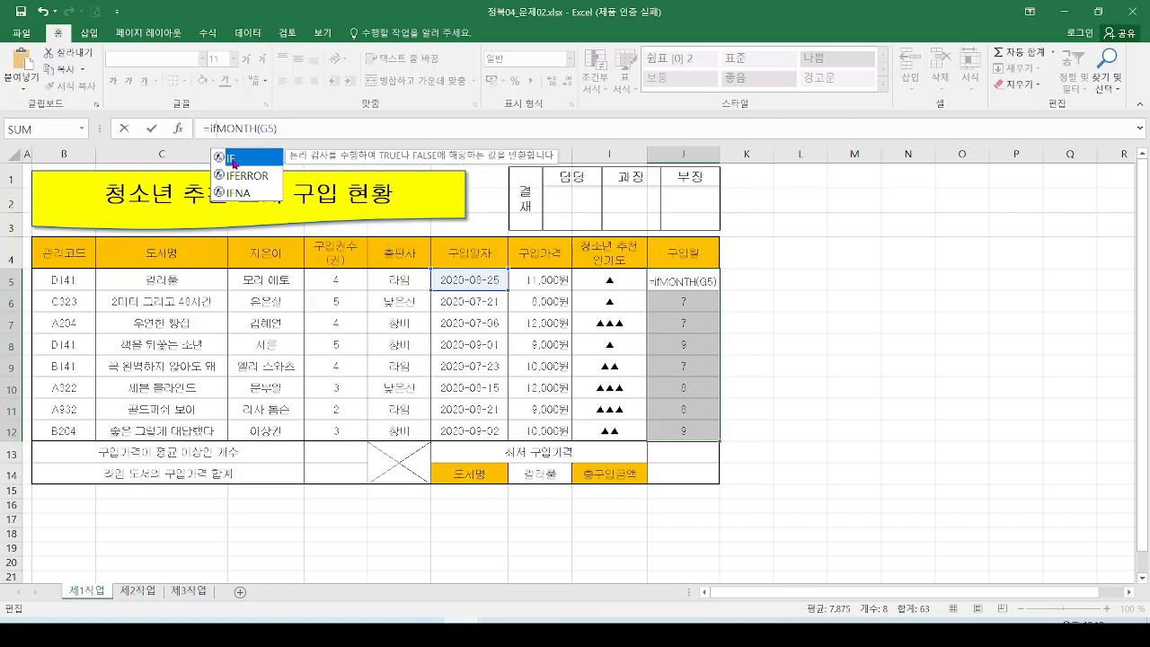
{"action": "double_click", "coordinate": [235, 158]}
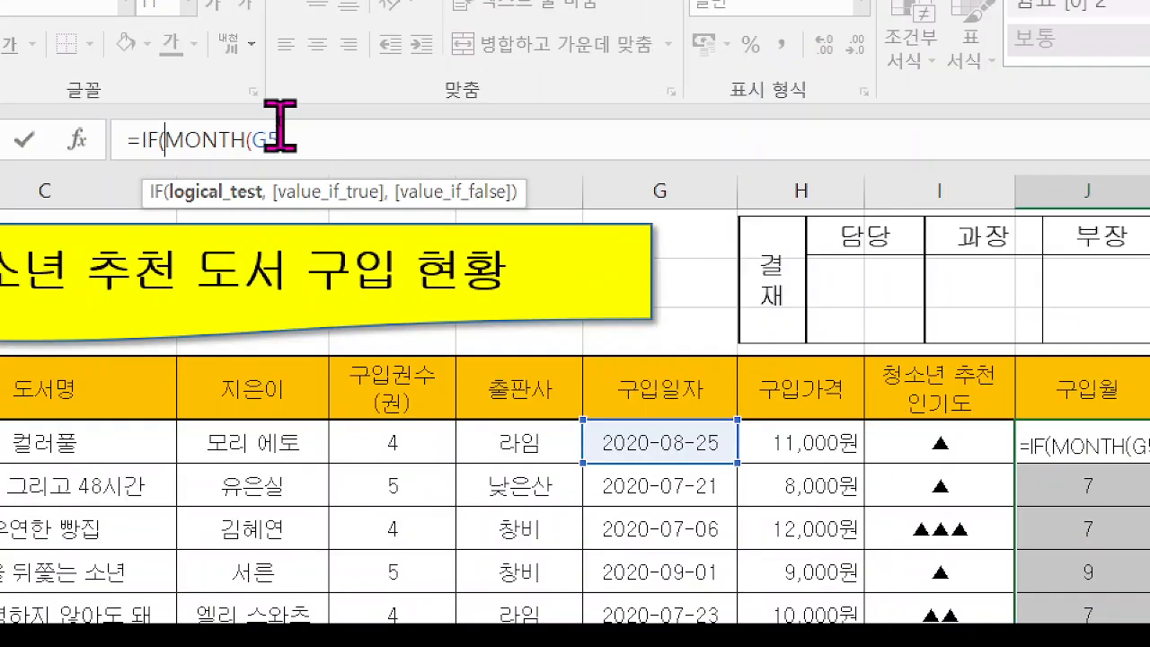
{"action": "left_click", "coordinate": [306, 139]}
{"action": "type", "text": ")"}
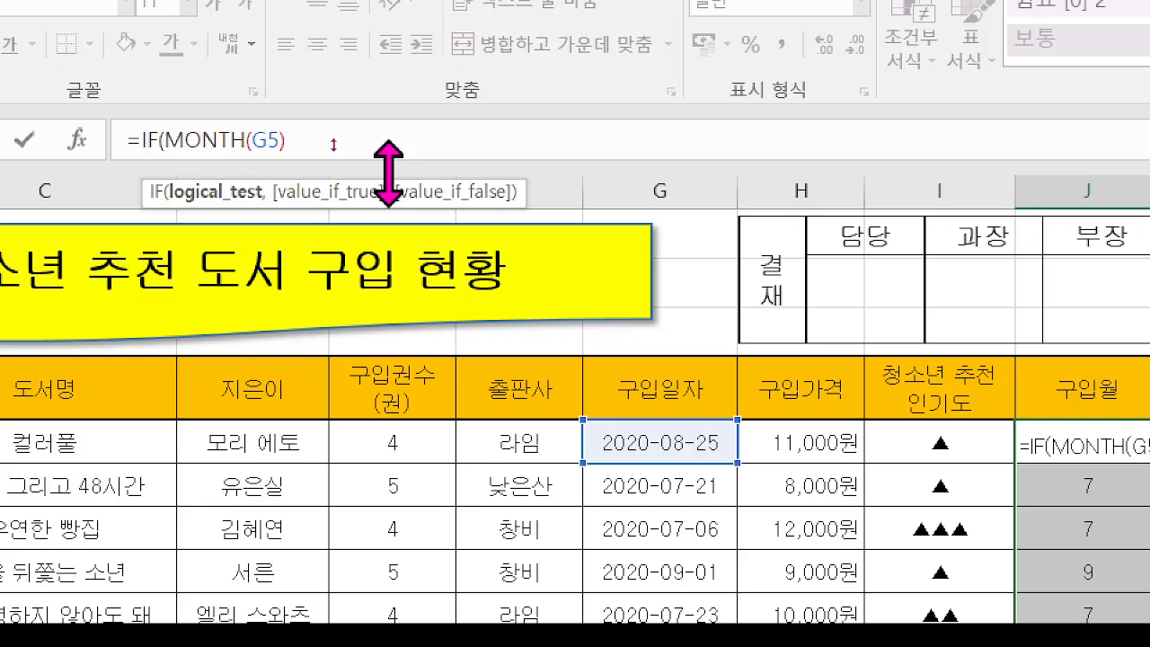
{"action": "type", "text": ">="}
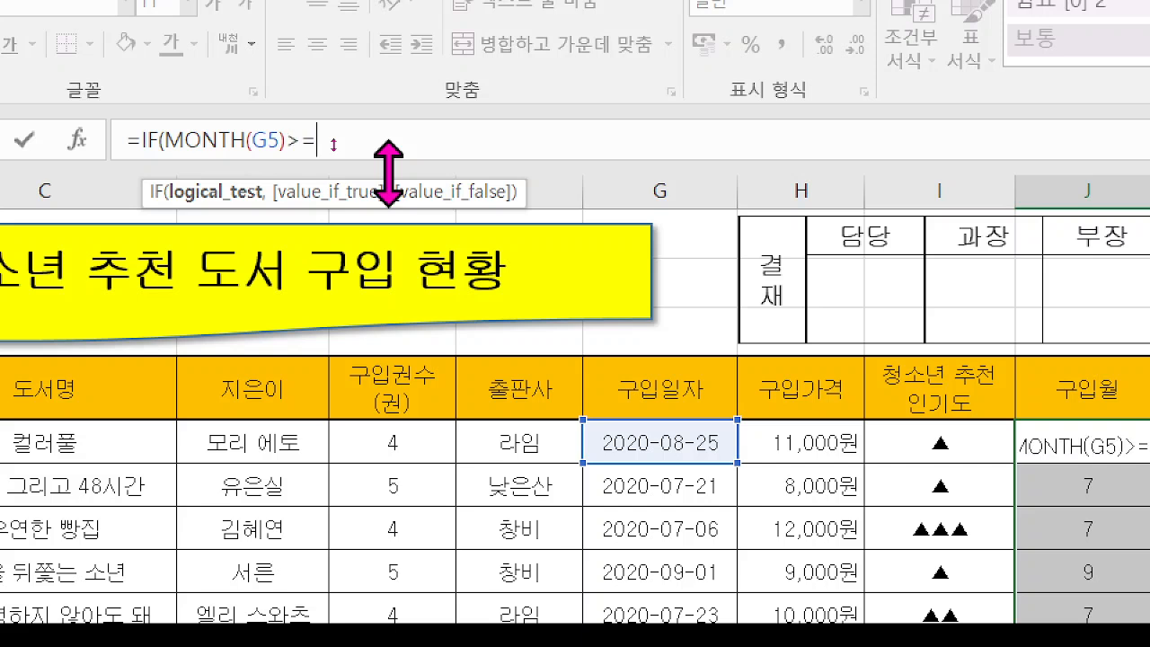
{"action": "type", "text": "8"}
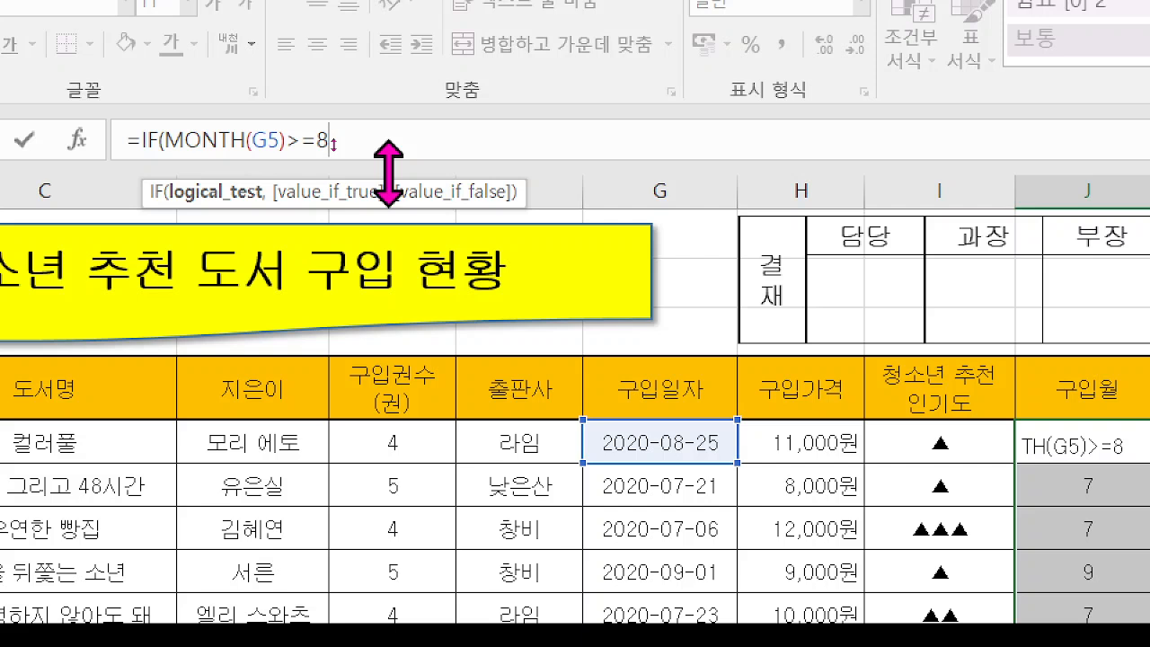
{"action": "type", "text": ","}
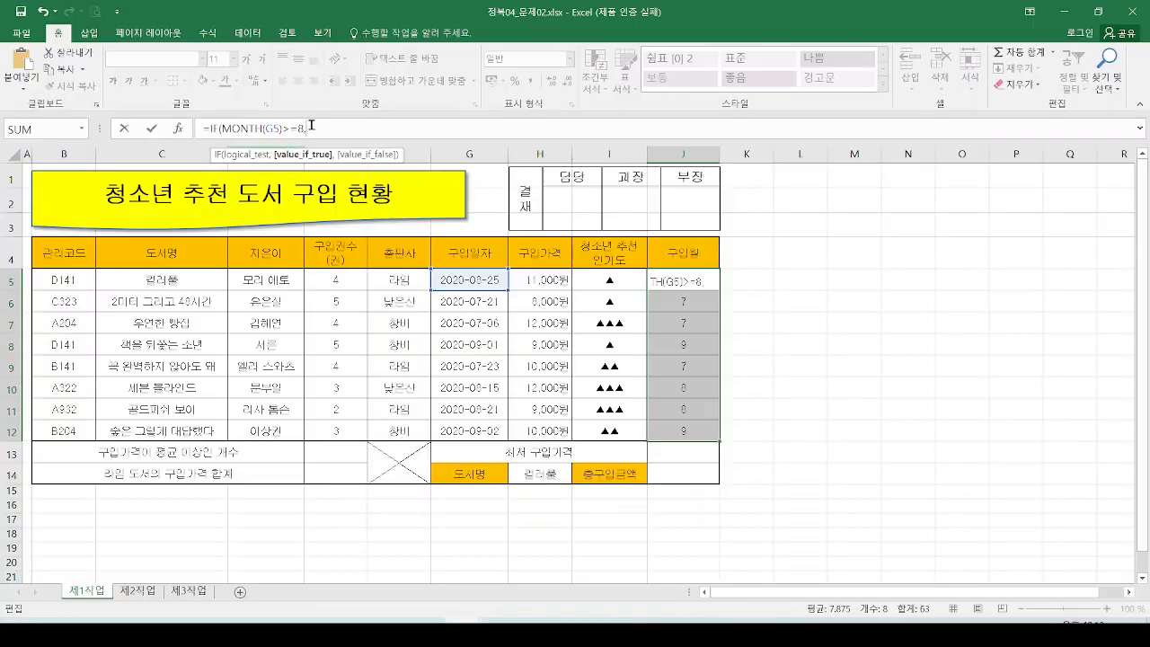
{"action": "mouse_move", "coordinate": [312, 116]}
{"action": "left_mouse_down"}
{"action": "mouse_move", "coordinate": [369, 142]}
{"action": "mouse_move", "coordinate": [392, 104]}
{"action": "mouse_move", "coordinate": [403, 147]}
{"action": "mouse_move", "coordinate": [419, 115]}
{"action": "mouse_move", "coordinate": [437, 128]}
{"action": "left_mouse_up"}
{"action": "mouse_move", "coordinate": [426, 131]}
{"action": "left_mouse_down"}
{"action": "mouse_move", "coordinate": [426, 144]}
{"action": "mouse_move", "coordinate": [444, 147]}
{"action": "left_mouse_up"}
{"action": "left_click_drag", "start_coordinate": [447, 104], "coordinate": [448, 155]}
{"action": "left_click_drag", "start_coordinate": [444, 157], "coordinate": [481, 162]}
{"action": "key", "text": "Escape"}
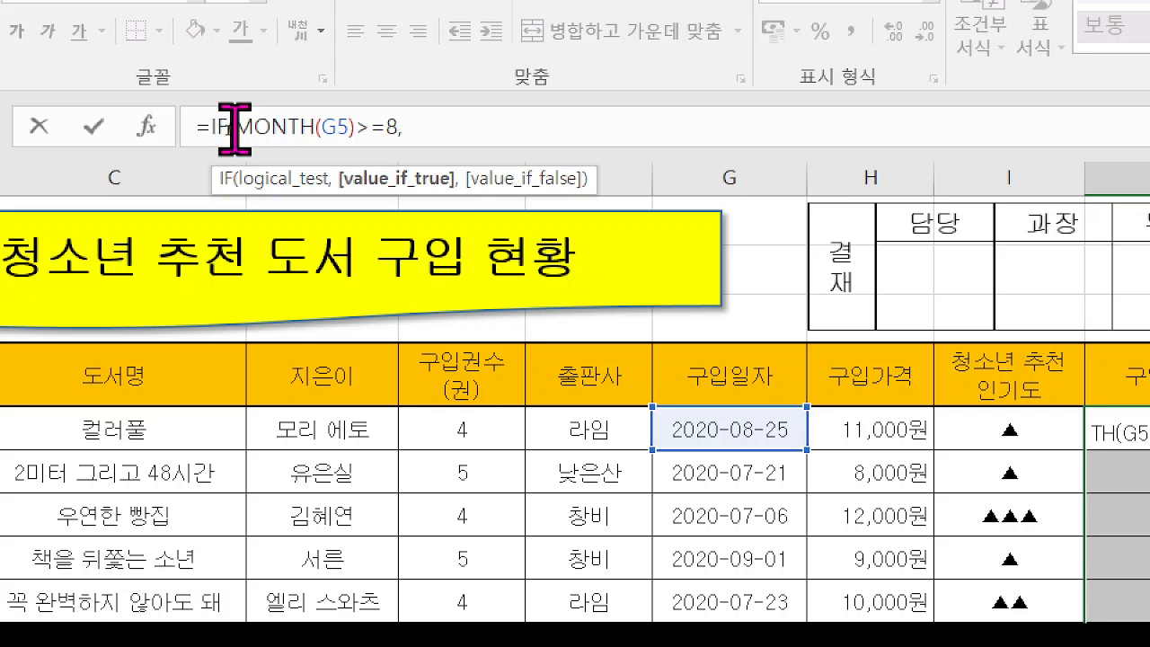
Copy MONTH(G5) from the logical test and insert it as the IF formula's value-if-true argument.
{"action": "left_click_drag", "start_coordinate": [232, 128], "coordinate": [363, 128]}
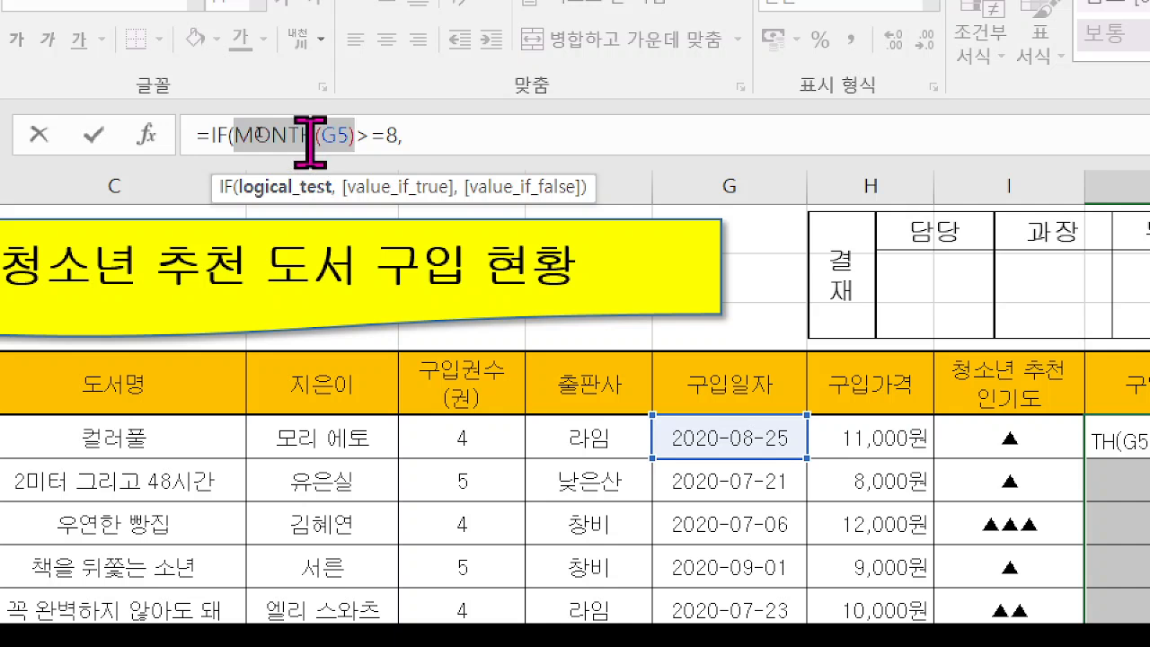
{"action": "left_click", "coordinate": [480, 133]}
{"action": "key", "text": "ctrl+v"}
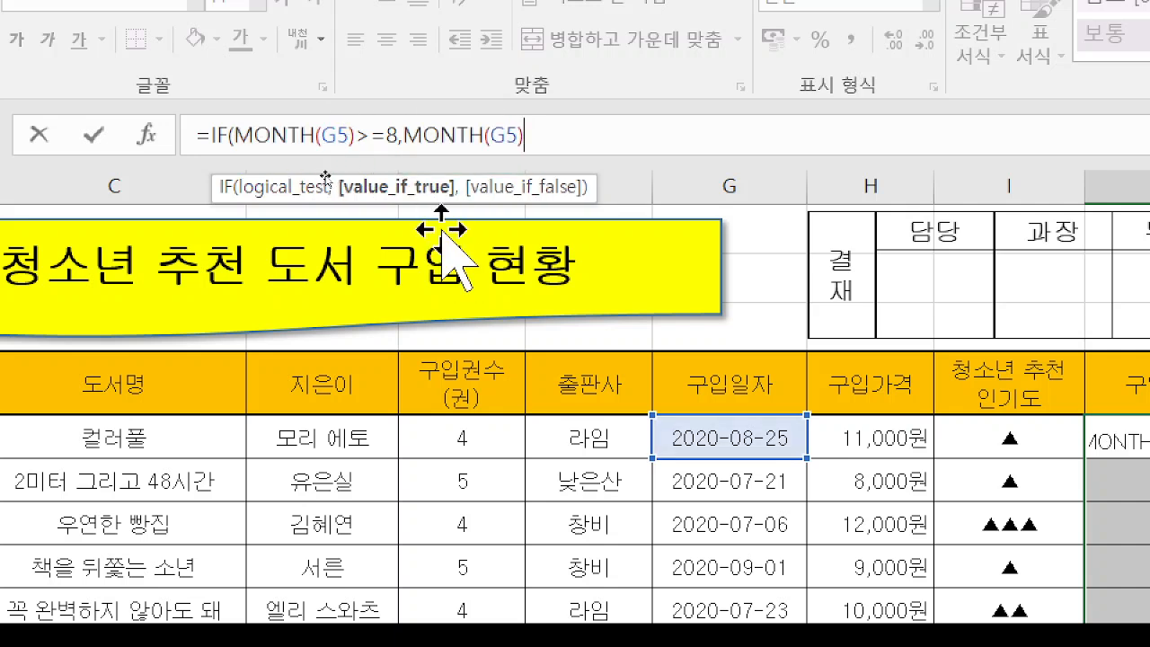
{"action": "key", "text": "ctrl+2"}
{"action": "left_click_drag", "start_coordinate": [504, 172], "coordinate": [417, 166]}
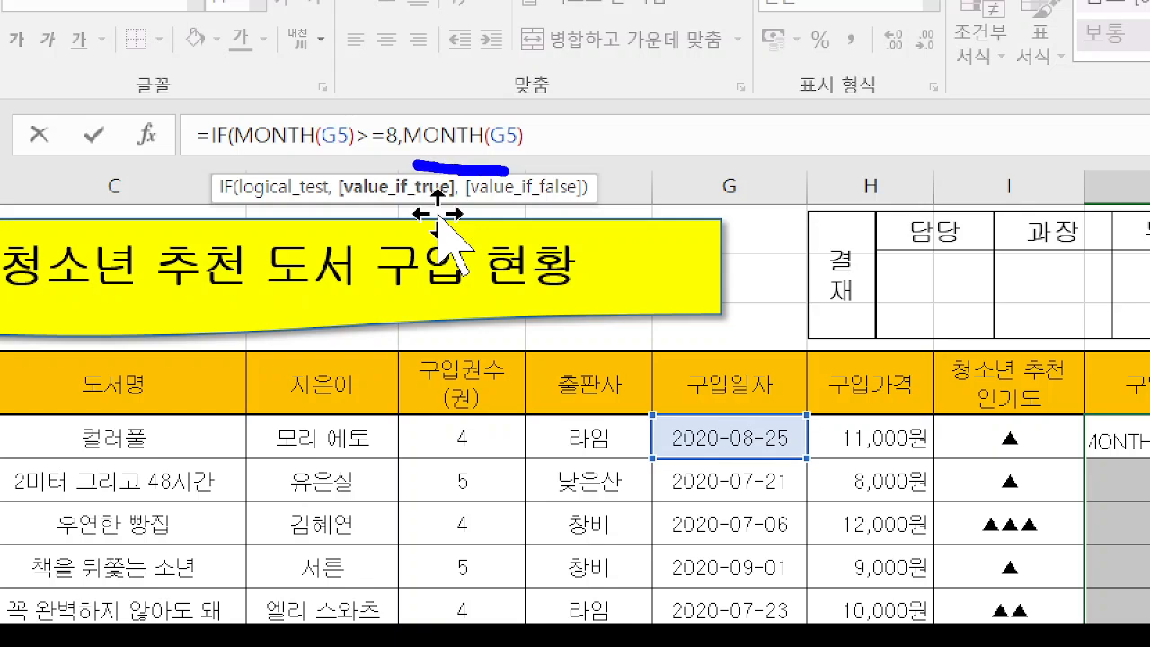
{"action": "key", "text": "Escape"}
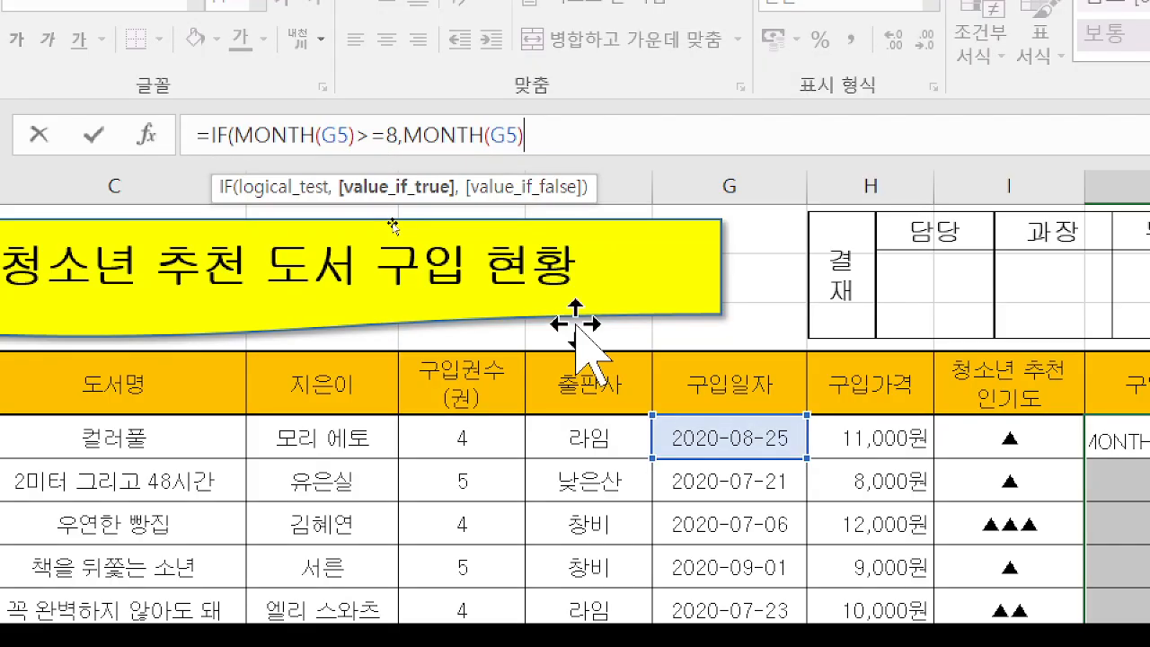
Complete the J5 formula by appending &"월" to the true value and "" as the false value, and fill it down through J12.
{"action": "type", "text": "&\"월\""}
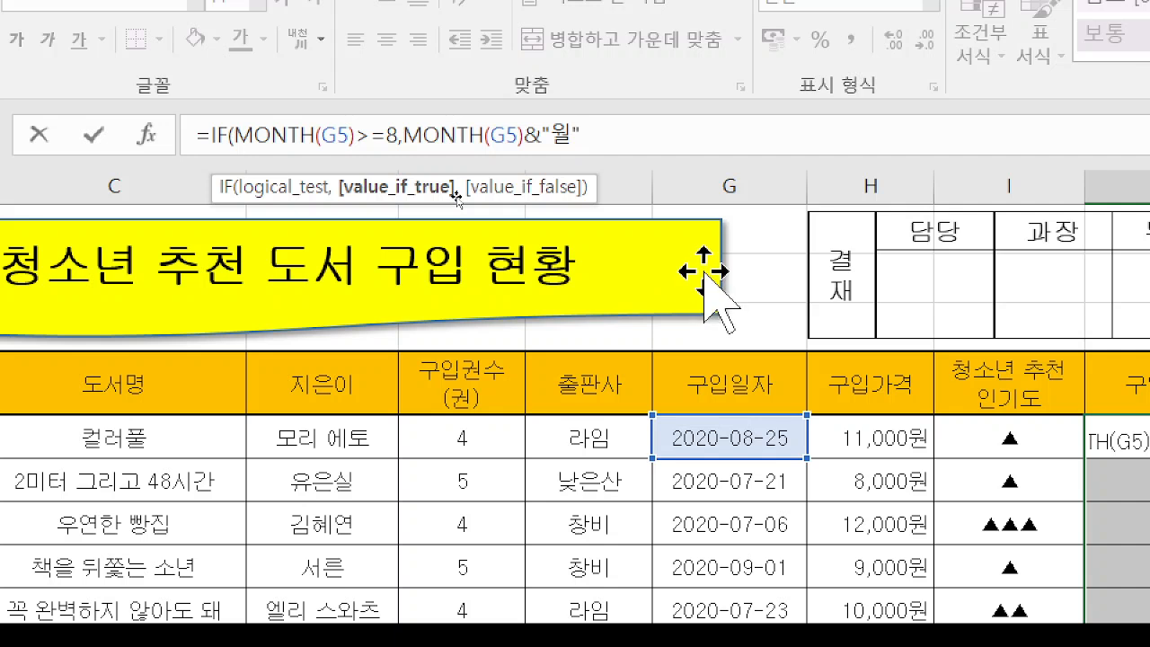
{"action": "type", "text": ","}
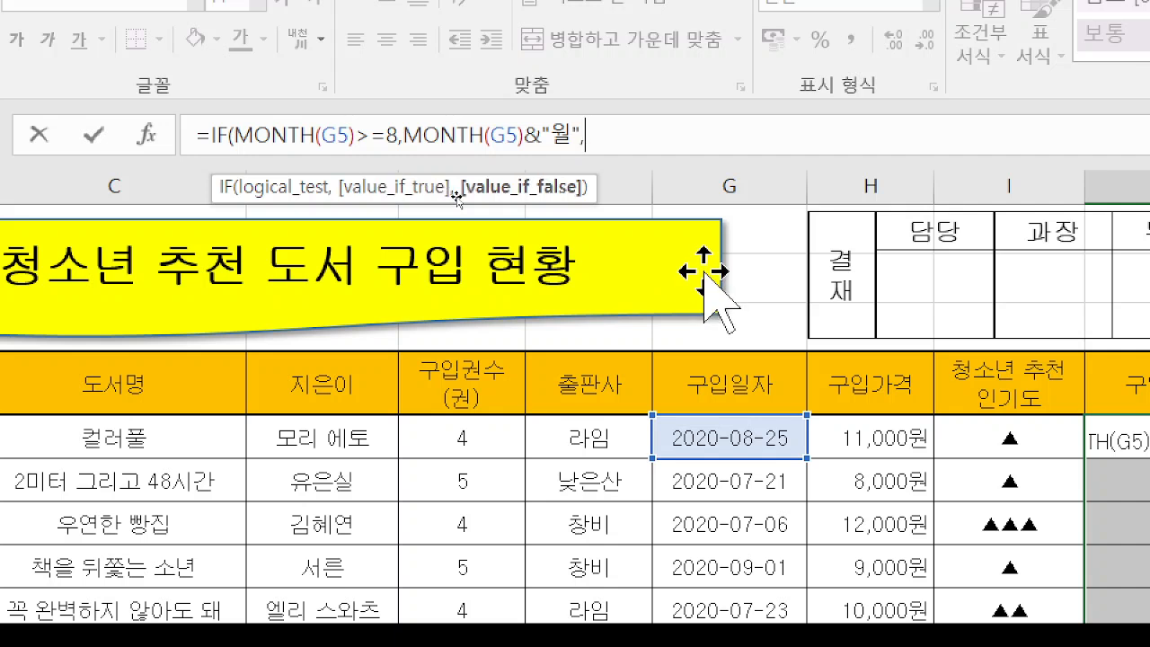
{"action": "type", "text": "\"\")"}
{"action": "key", "text": "Return"}
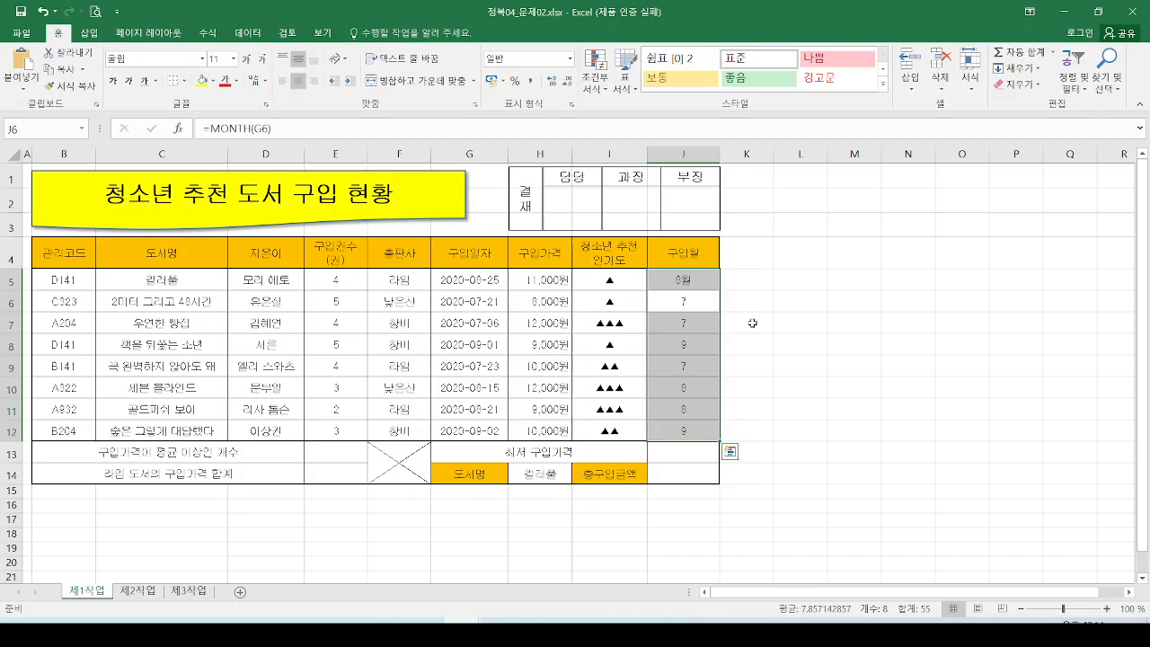
{"action": "left_click", "coordinate": [677, 286]}
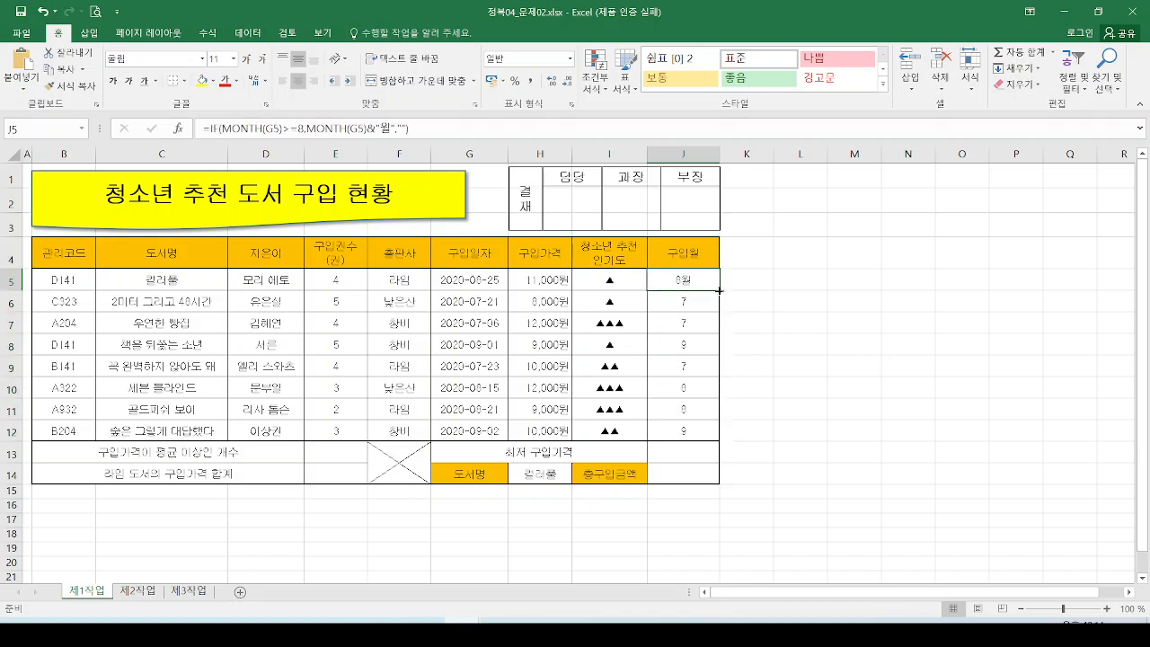
{"action": "left_click_drag", "start_coordinate": [719, 290], "coordinate": [714, 433]}
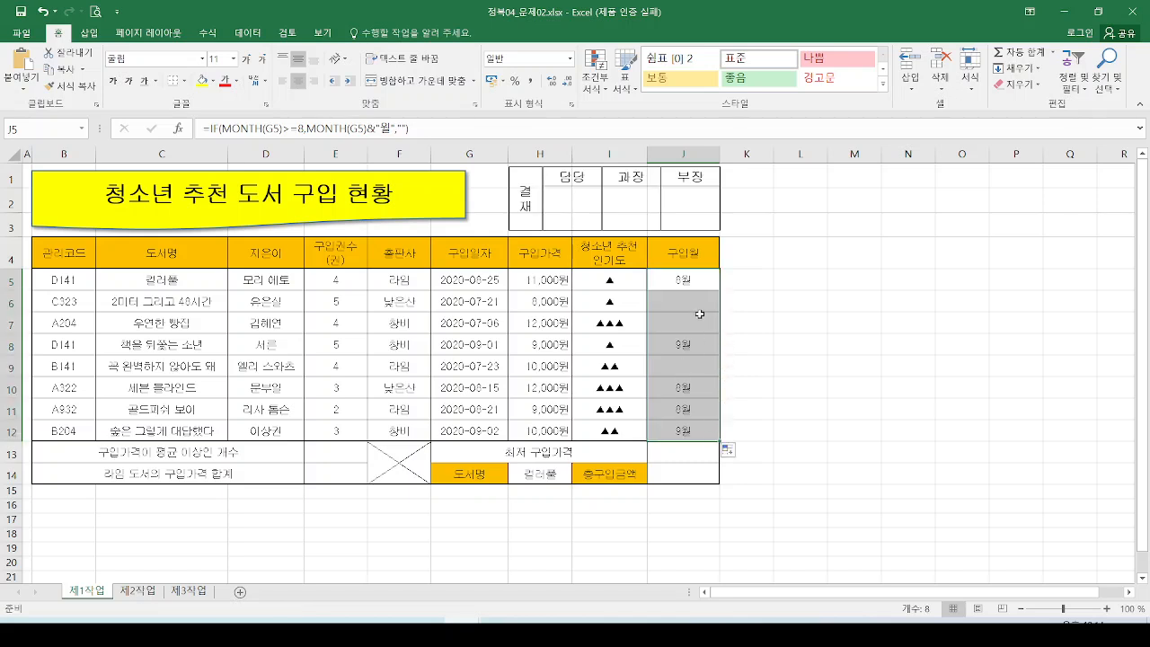
{"action": "mouse_move", "coordinate": [696, 298]}
{"action": "left_mouse_down"}
{"action": "mouse_move", "coordinate": [677, 329]}
{"action": "mouse_move", "coordinate": [685, 317]}
{"action": "left_mouse_up"}
{"action": "left_click_drag", "start_coordinate": [688, 356], "coordinate": [709, 340]}
{"action": "mouse_move", "coordinate": [699, 379]}
{"action": "left_mouse_down"}
{"action": "mouse_move", "coordinate": [688, 392]}
{"action": "mouse_move", "coordinate": [700, 393]}
{"action": "left_mouse_up"}
{"action": "mouse_move", "coordinate": [712, 341]}
{"action": "left_mouse_down"}
{"action": "mouse_move", "coordinate": [718, 361]}
{"action": "mouse_move", "coordinate": [738, 343]}
{"action": "left_mouse_up"}
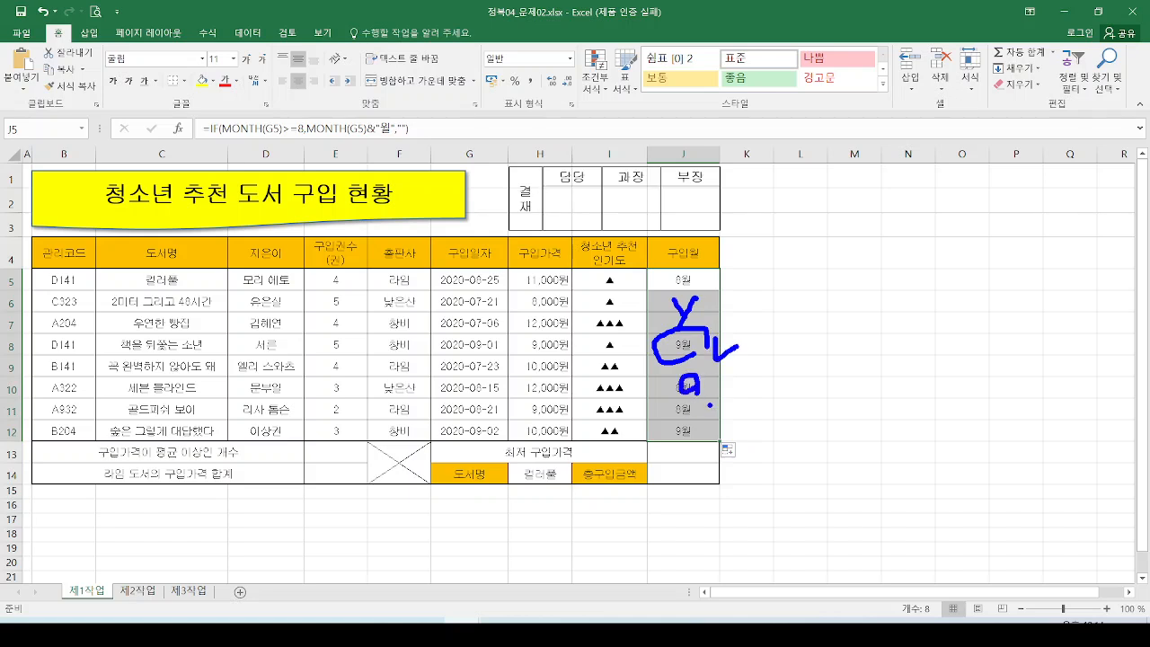
{"action": "left_click_drag", "start_coordinate": [708, 406], "coordinate": [726, 406]}
{"action": "key", "text": "Escape"}
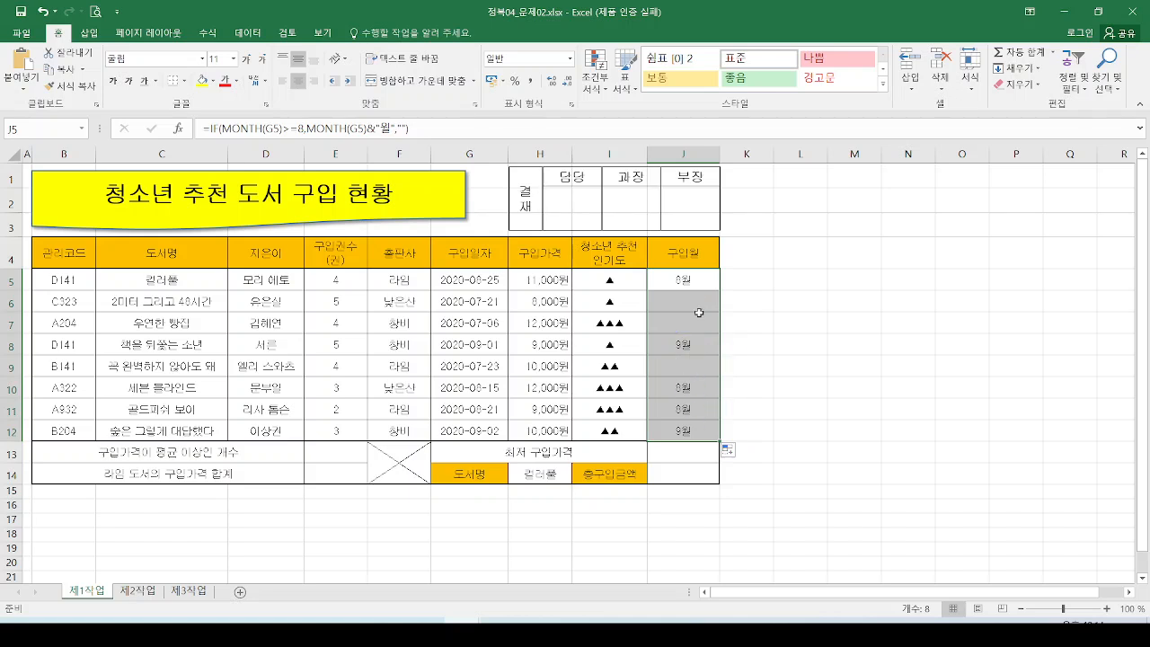
Select E13 and examine the 구입가격이 평균 이상인 개수 item, which calls for COUNTIF.
{"action": "left_click", "coordinate": [706, 321]}
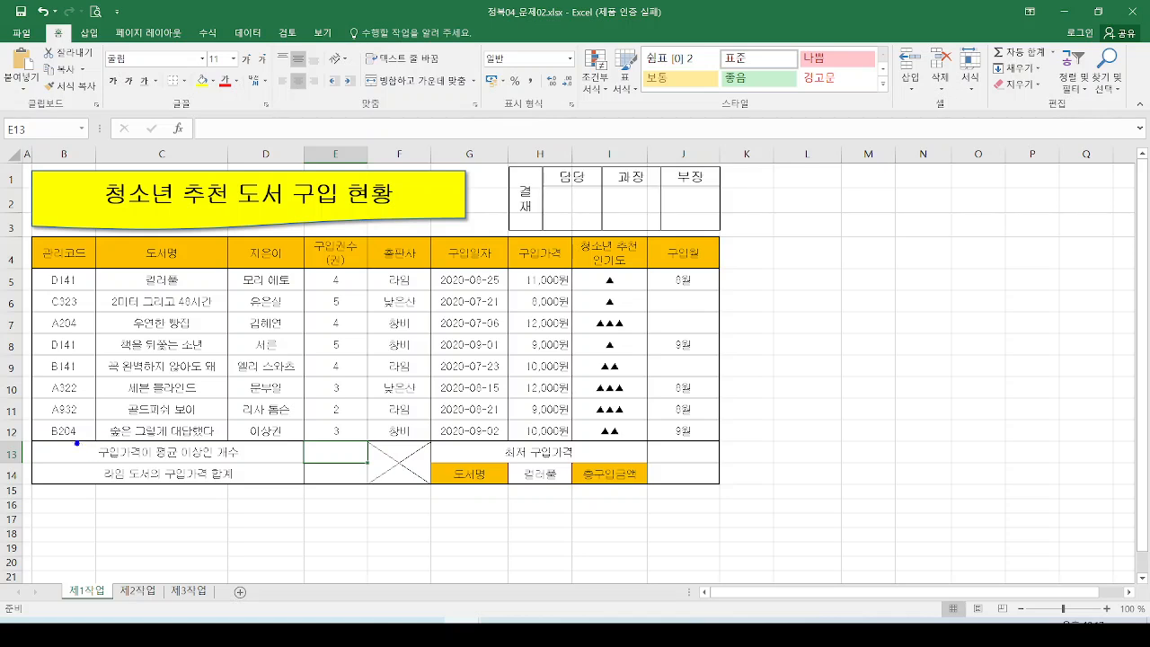
{"action": "mouse_move", "coordinate": [77, 442]}
{"action": "left_mouse_down"}
{"action": "mouse_move", "coordinate": [261, 465]}
{"action": "mouse_move", "coordinate": [223, 467]}
{"action": "mouse_move", "coordinate": [252, 429]}
{"action": "left_mouse_up"}
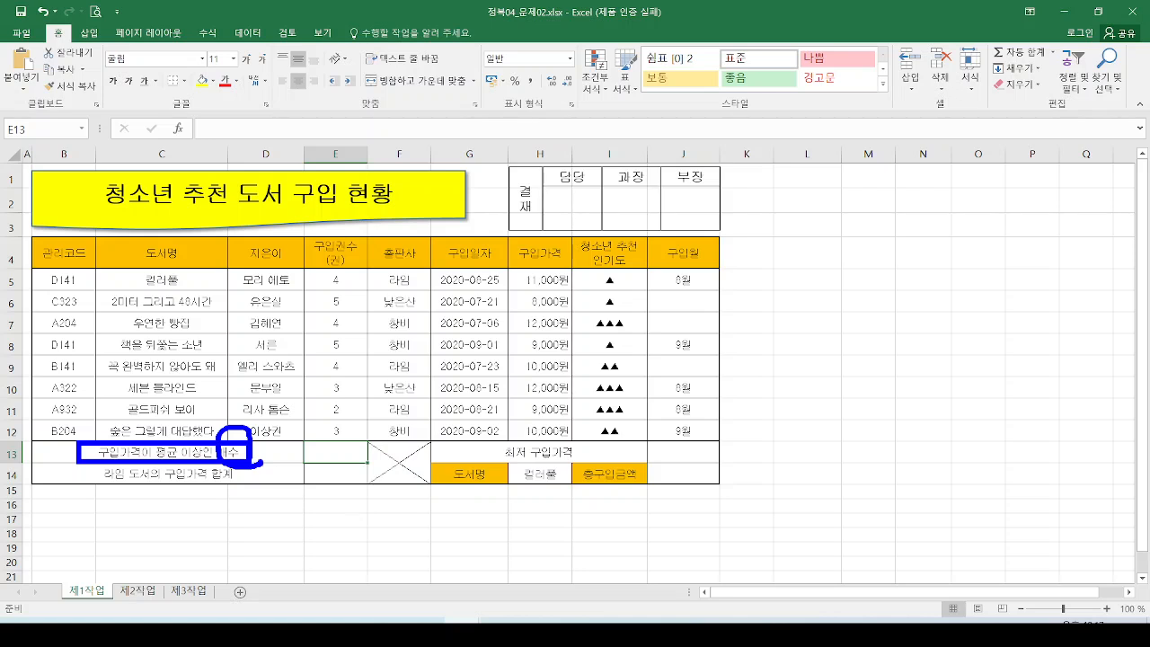
{"action": "left_click_drag", "start_coordinate": [119, 423], "coordinate": [158, 406]}
{"action": "left_click_drag", "start_coordinate": [414, 334], "coordinate": [421, 389]}
{"action": "left_click_drag", "start_coordinate": [449, 317], "coordinate": [433, 382]}
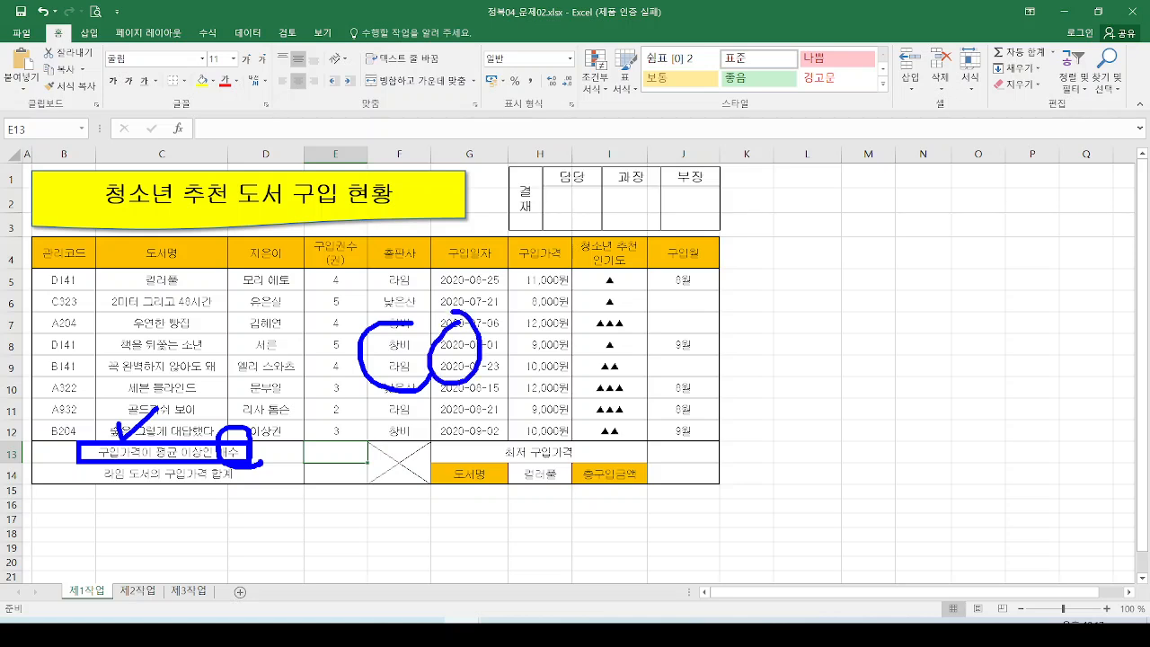
{"action": "left_click_drag", "start_coordinate": [532, 318], "coordinate": [575, 315]}
{"action": "left_click_drag", "start_coordinate": [613, 362], "coordinate": [614, 381]}
{"action": "left_click_drag", "start_coordinate": [611, 311], "coordinate": [658, 365]}
{"action": "left_click_drag", "start_coordinate": [653, 314], "coordinate": [699, 310]}
{"action": "left_click_drag", "start_coordinate": [676, 276], "coordinate": [689, 362]}
{"action": "left_click_drag", "start_coordinate": [715, 284], "coordinate": [747, 302]}
{"action": "left_click_drag", "start_coordinate": [723, 309], "coordinate": [725, 360]}
{"action": "mouse_move", "coordinate": [818, 281]}
{"action": "left_mouse_down"}
{"action": "mouse_move", "coordinate": [767, 368]}
{"action": "mouse_move", "coordinate": [807, 336]}
{"action": "left_mouse_up"}
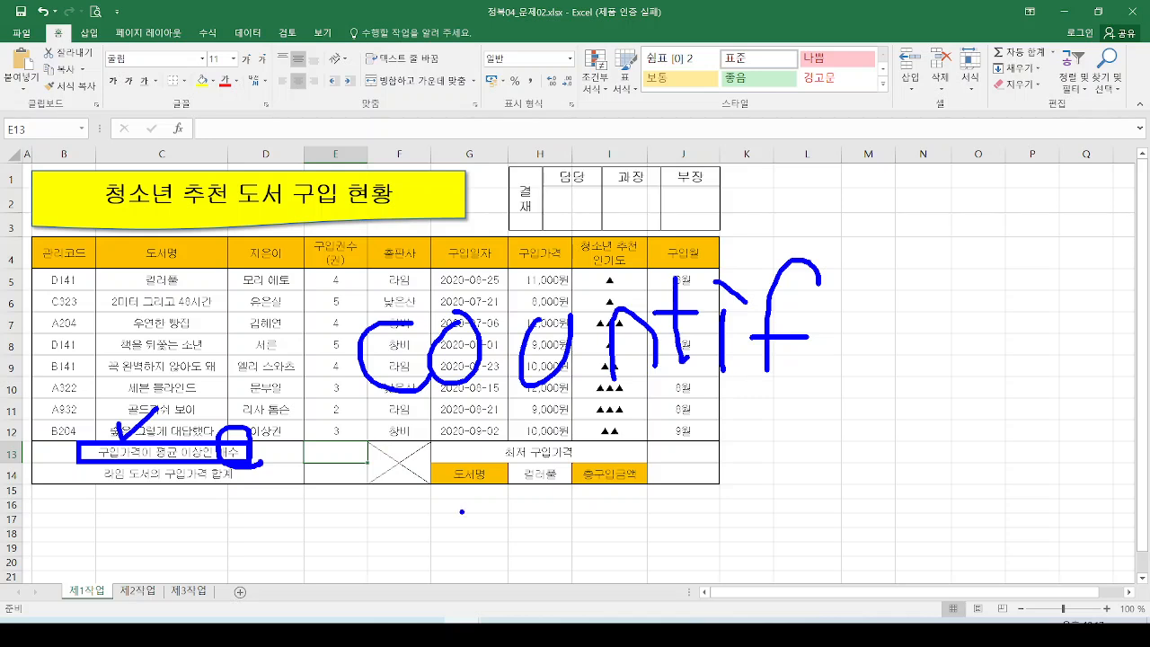
{"action": "key", "text": "Escape"}
Switch to the PowerPoint slide show, advance to exercise ③, and read its instruction about COUNTIF, AVERAGE and the & operator.
{"action": "mouse_move", "coordinate": [202, 633]}
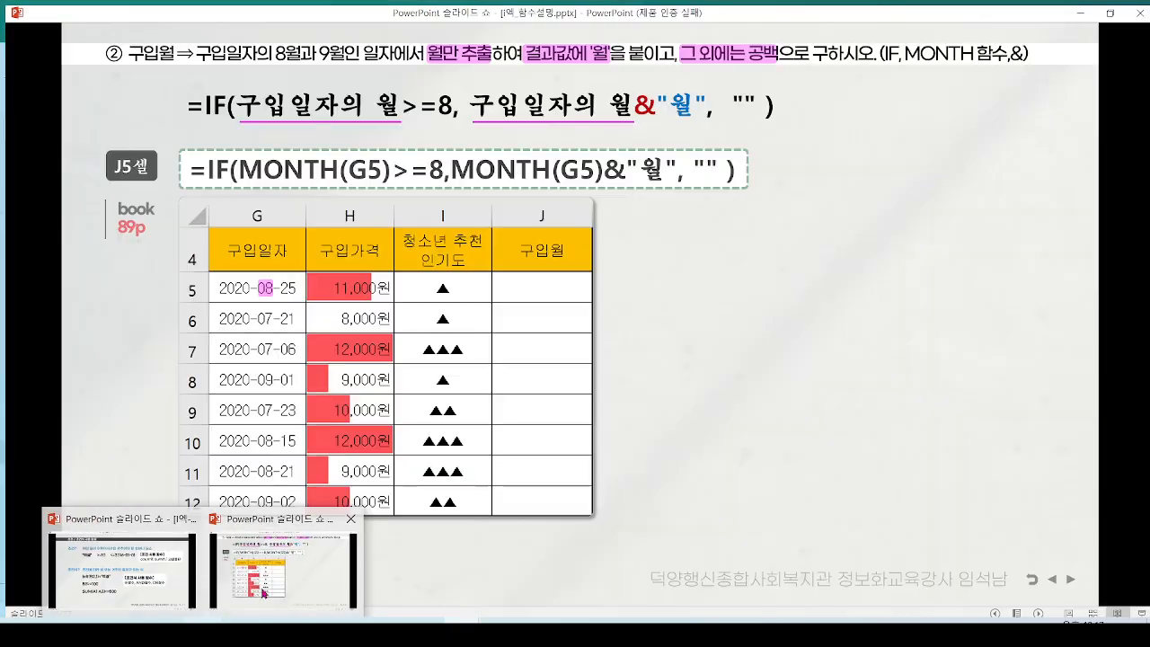
{"action": "left_click", "coordinate": [263, 592]}
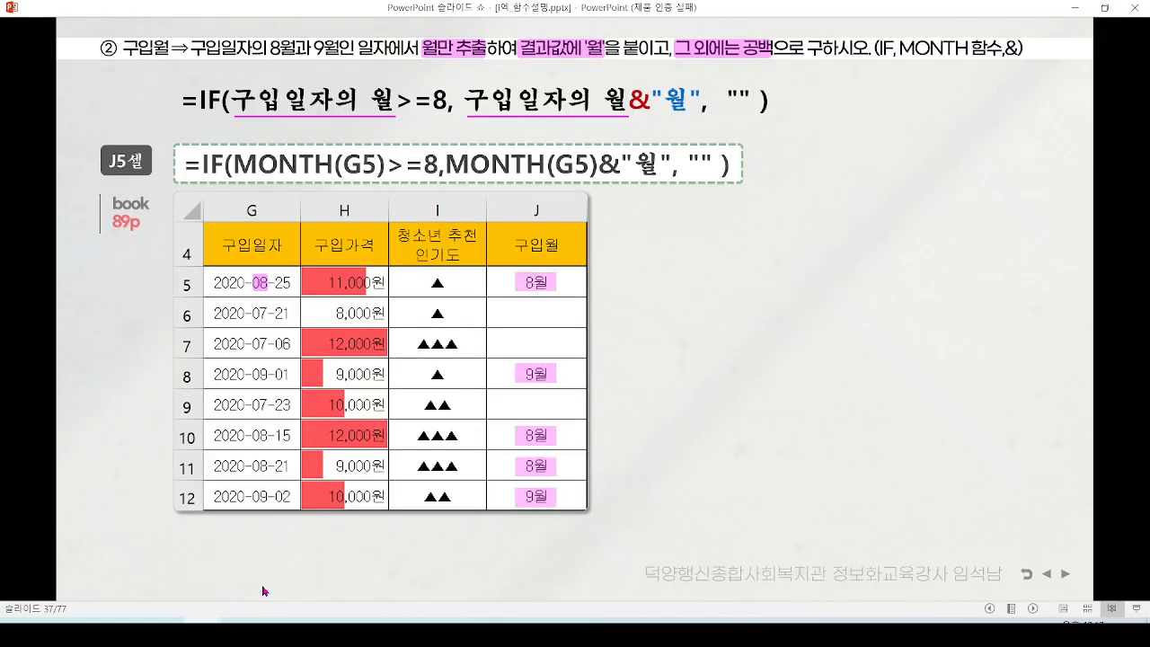
{"action": "left_click", "coordinate": [263, 591]}
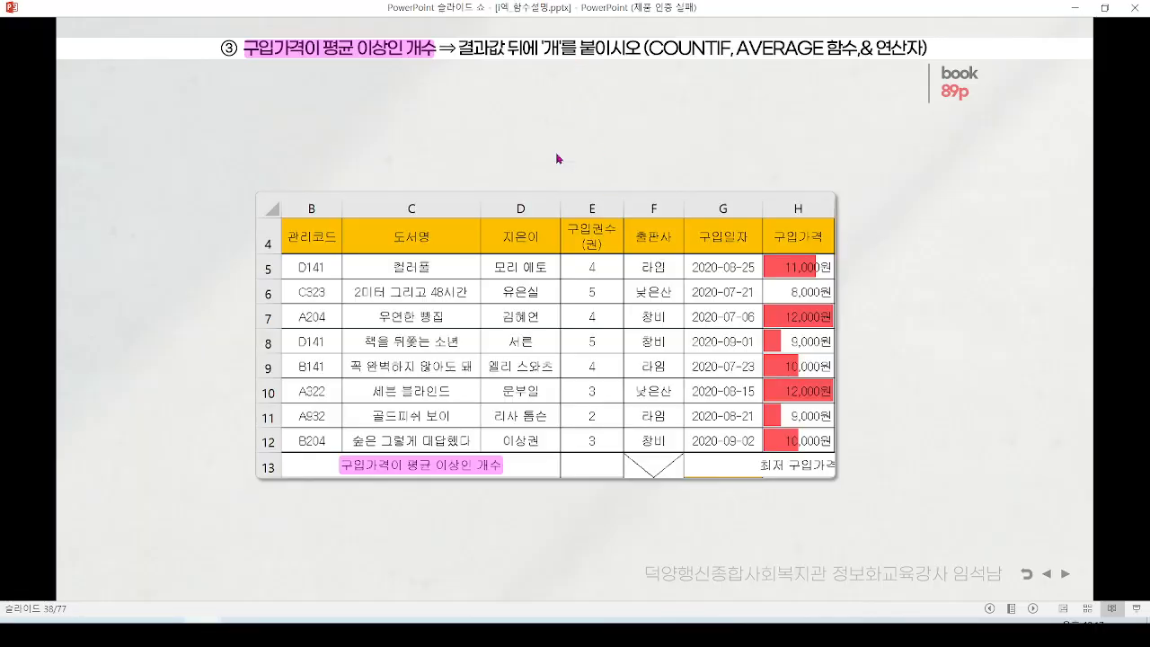
{"action": "mouse_move", "coordinate": [343, 79]}
{"action": "left_mouse_down"}
{"action": "mouse_move", "coordinate": [202, 81]}
{"action": "mouse_move", "coordinate": [405, 64]}
{"action": "mouse_move", "coordinate": [996, 58]}
{"action": "left_mouse_up"}
{"action": "key", "text": "Escape"}
{"action": "key", "text": "ctrl+1"}
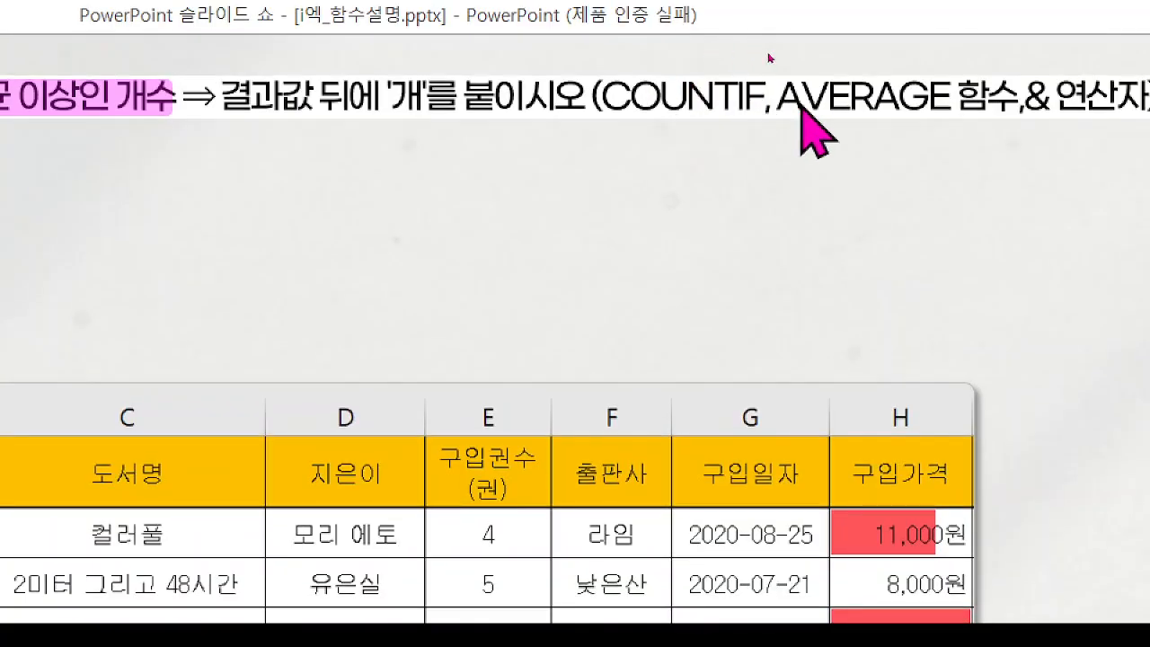